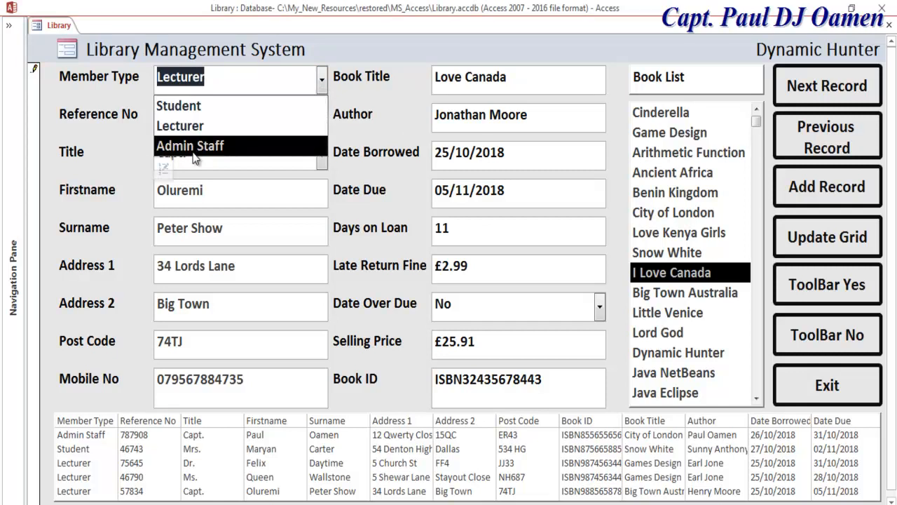
Keep Lecturer as member type and change the record's title to Prof.
click(364, 126)
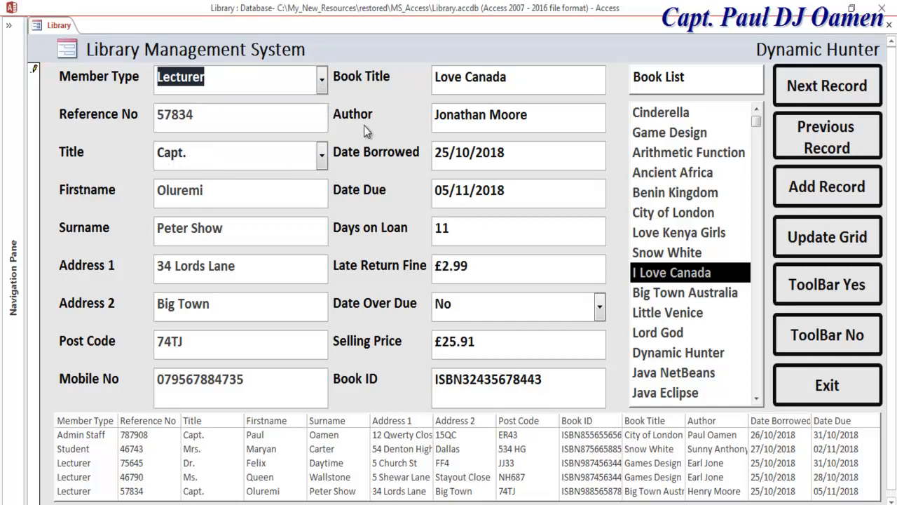
click(241, 128)
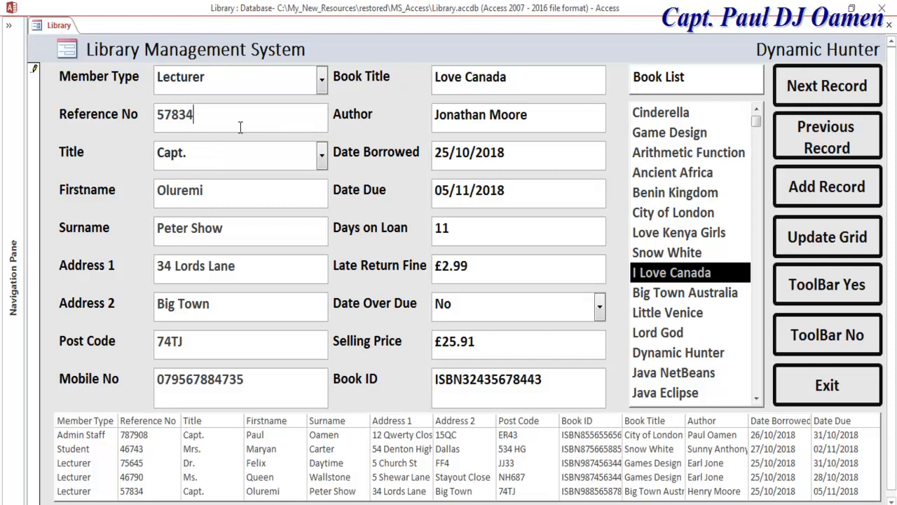
click(322, 158)
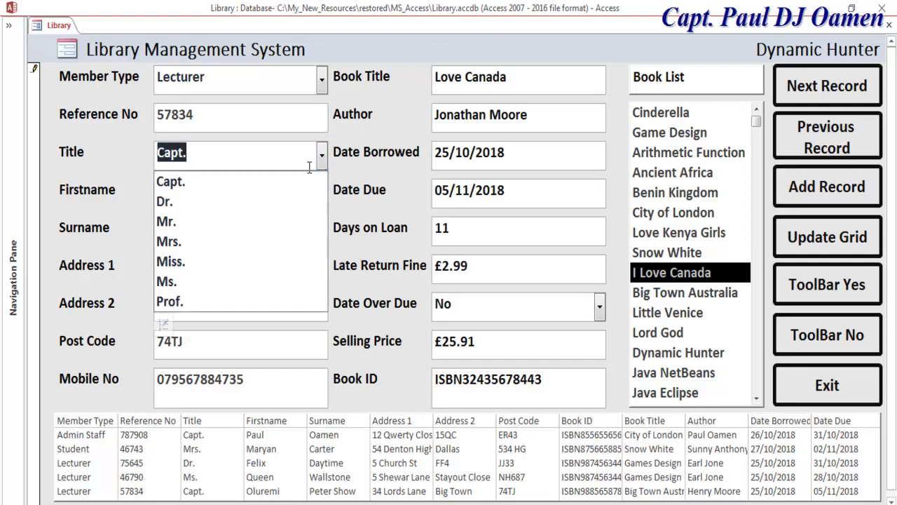
click(205, 302)
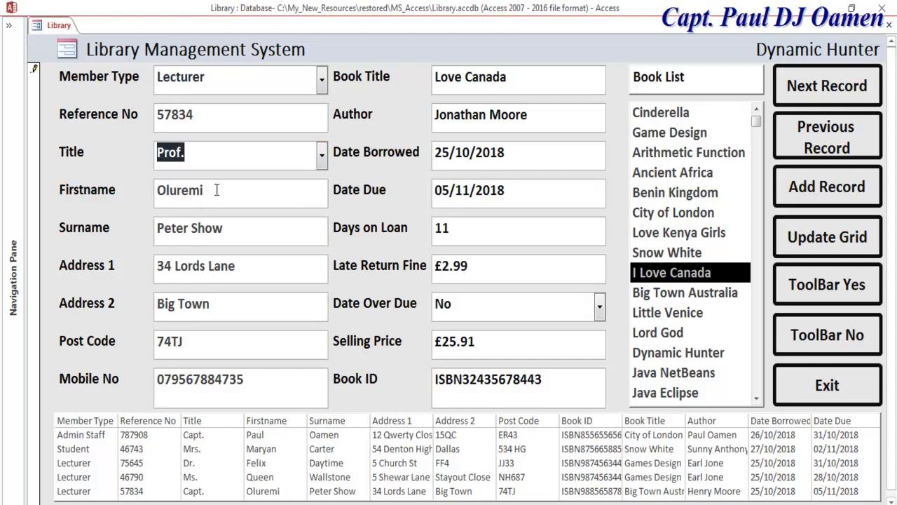
Replace the record's first name with Juan.
click(241, 190)
drag(241, 190, 130, 192)
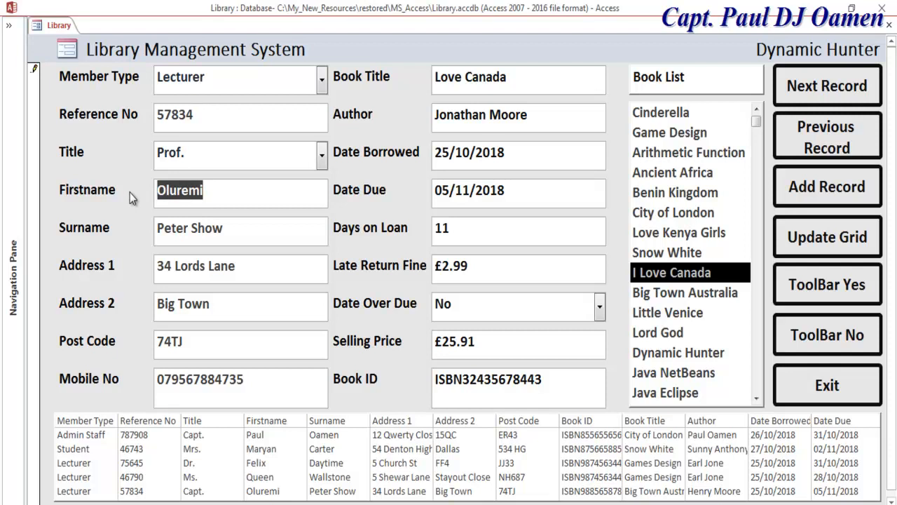
text(Y)
key(BackSpace)
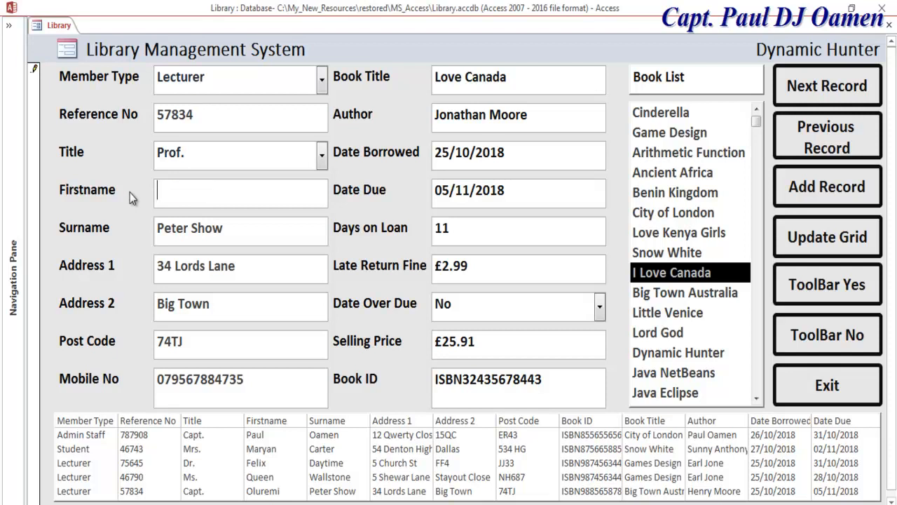
drag(236, 230, 141, 229)
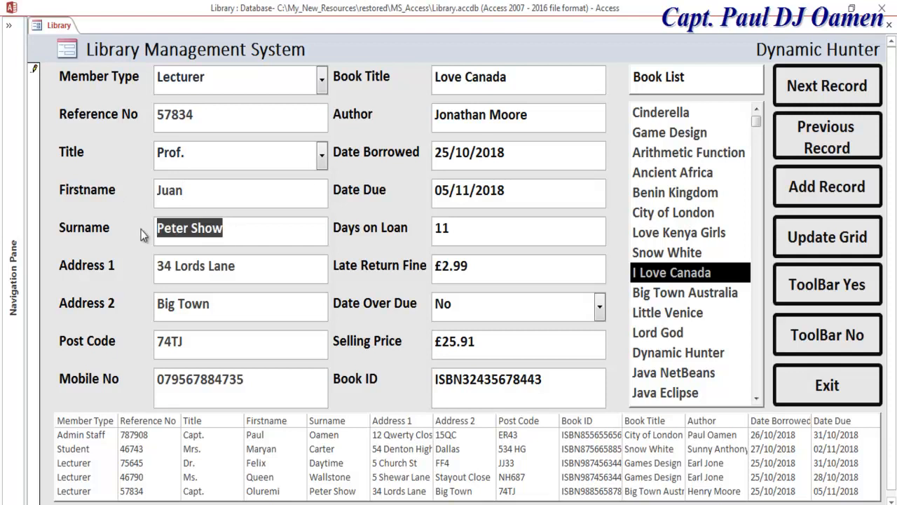
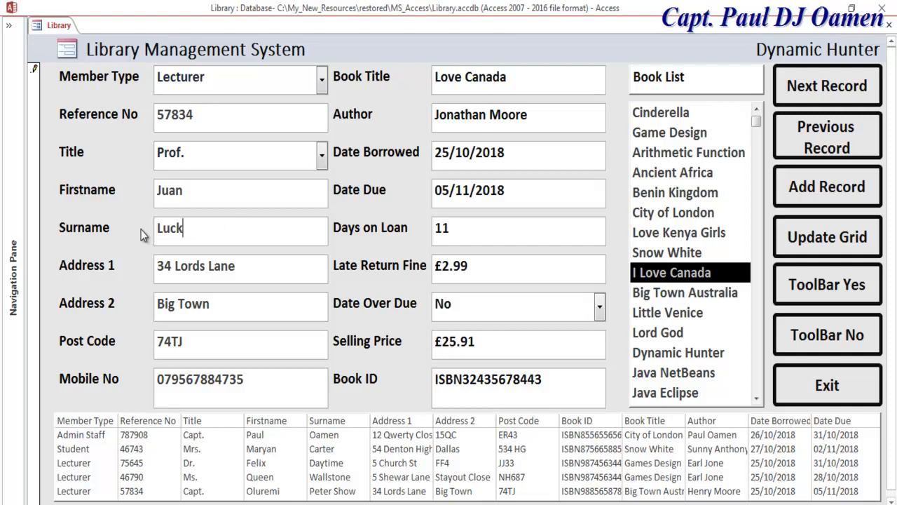
drag(254, 269, 143, 270)
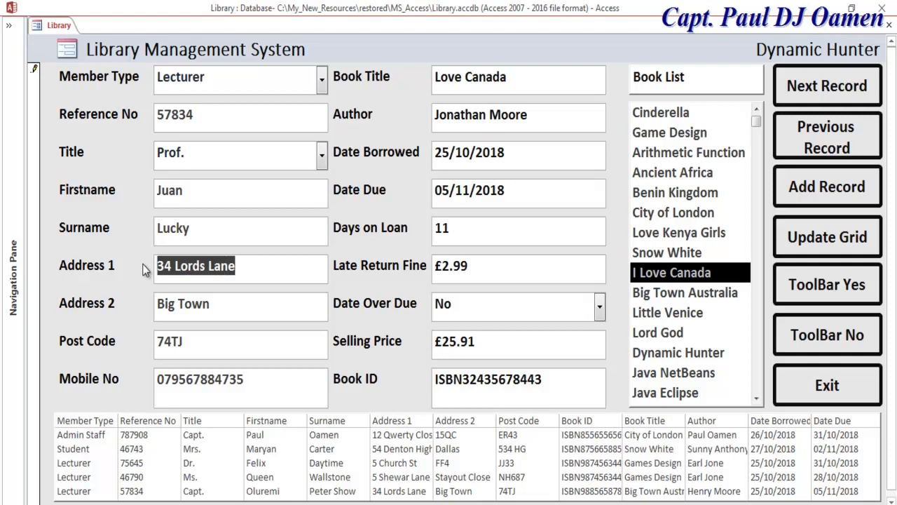
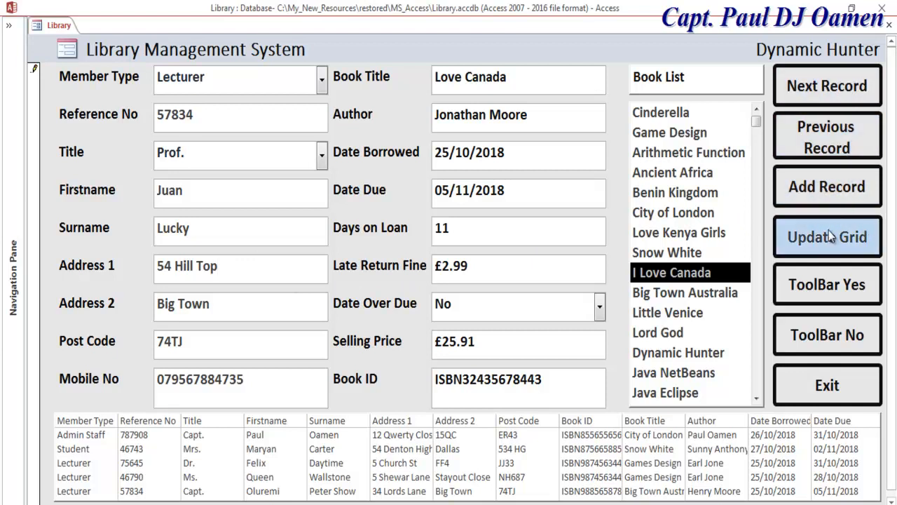
Refresh the grid, then settle on Arithmetic Function as the borrowed book in the Book List.
click(804, 239)
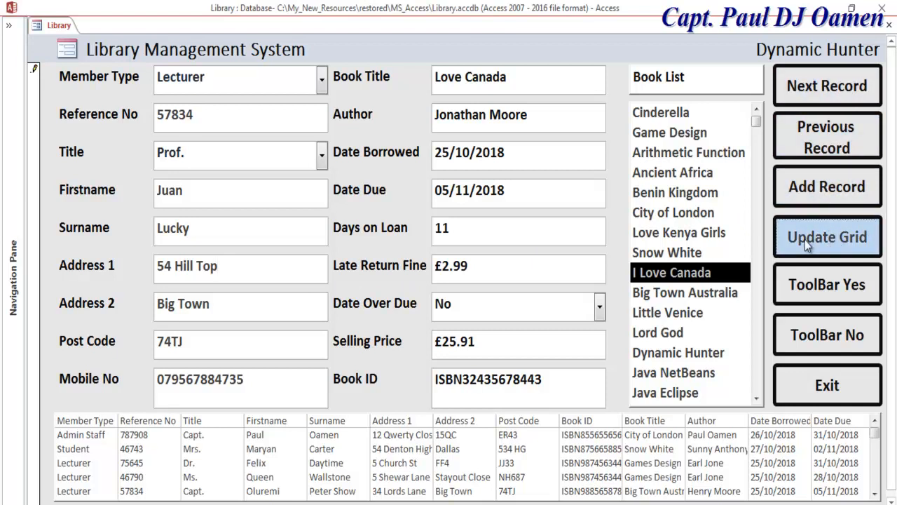
click(874, 494)
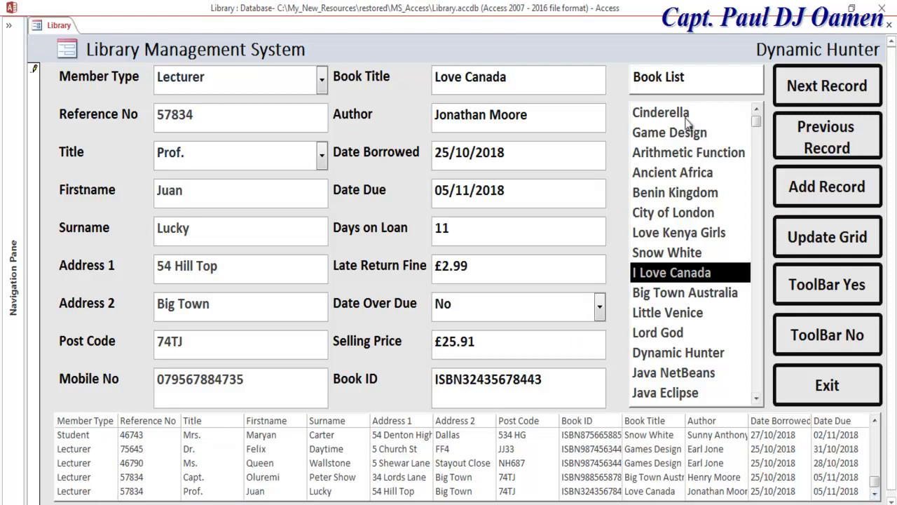
click(666, 113)
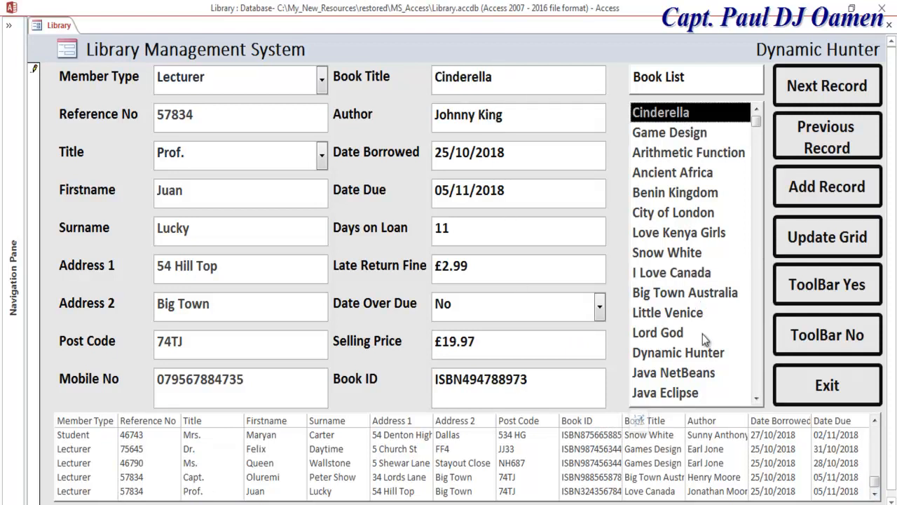
click(674, 334)
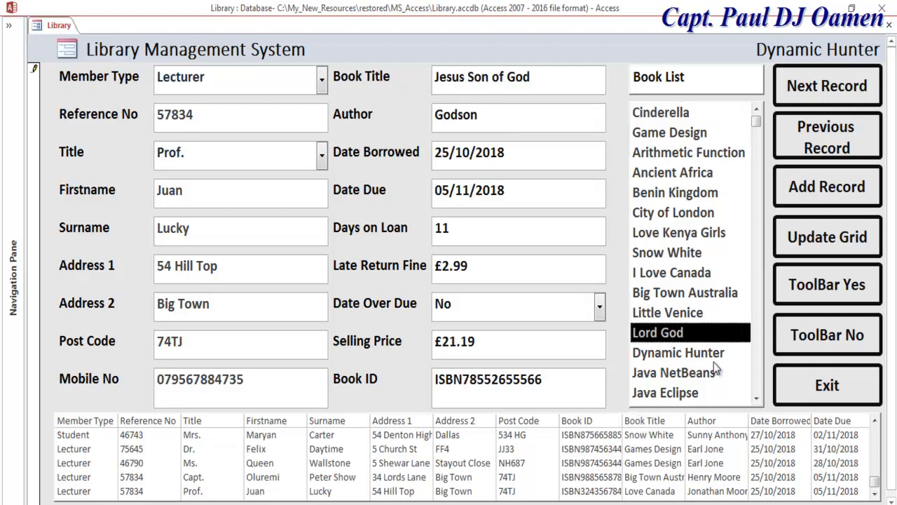
click(694, 357)
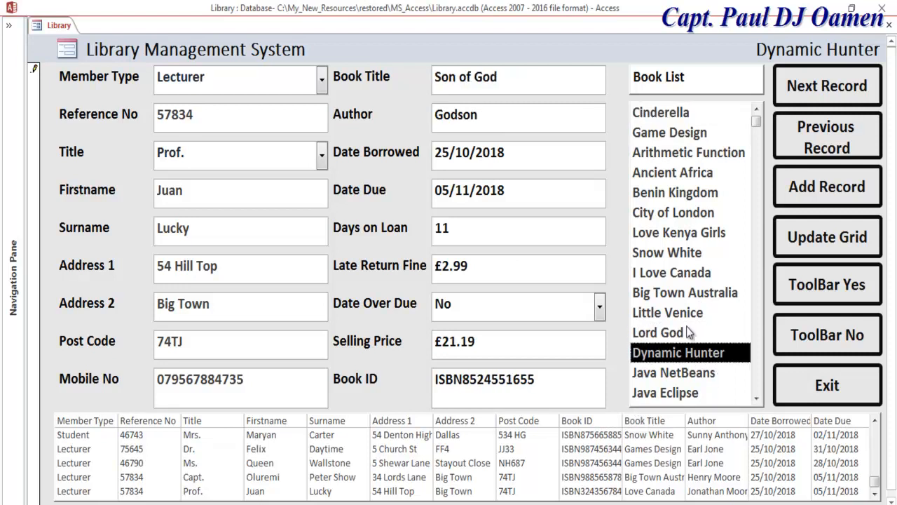
click(677, 155)
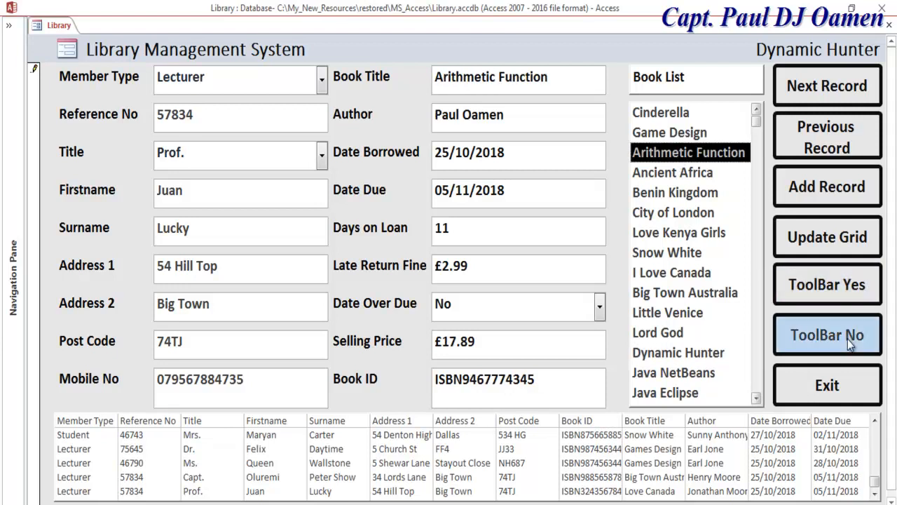
Show and hide the command toolbar, then start a blank new record.
click(833, 283)
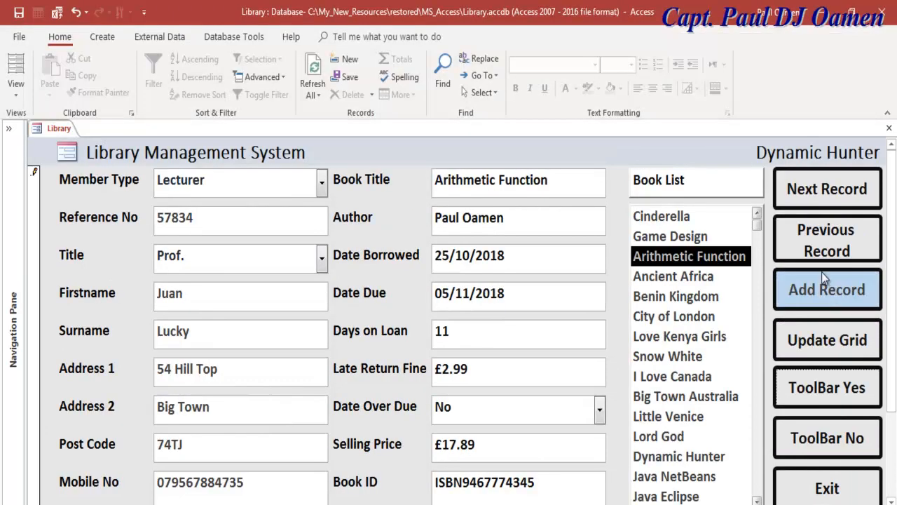
click(848, 438)
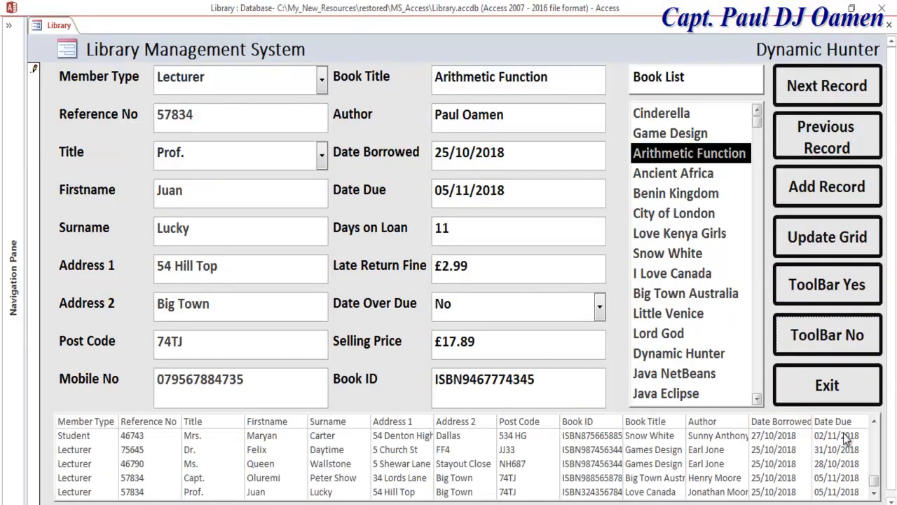
click(813, 184)
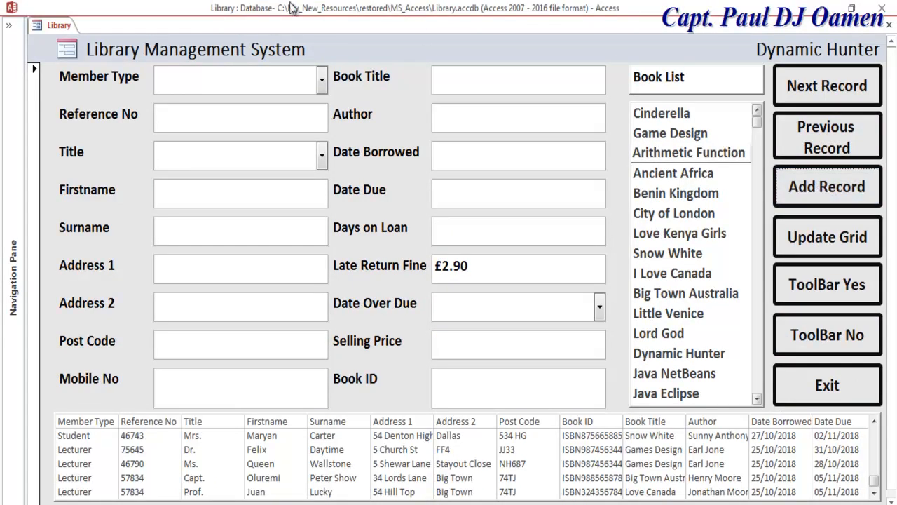
Set member type Admin Staff, reference number 76589 and title Dr. on the new record.
click(321, 80)
click(232, 144)
click(259, 113)
text(76589)
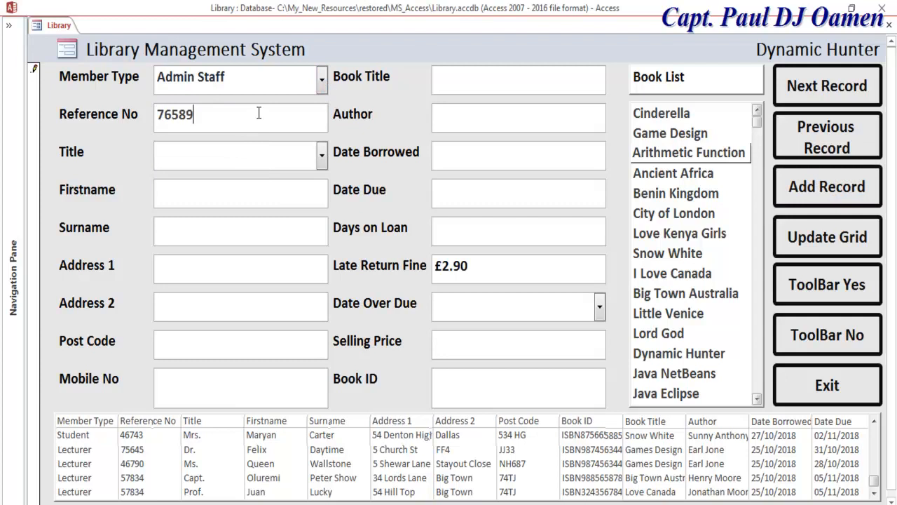
click(320, 154)
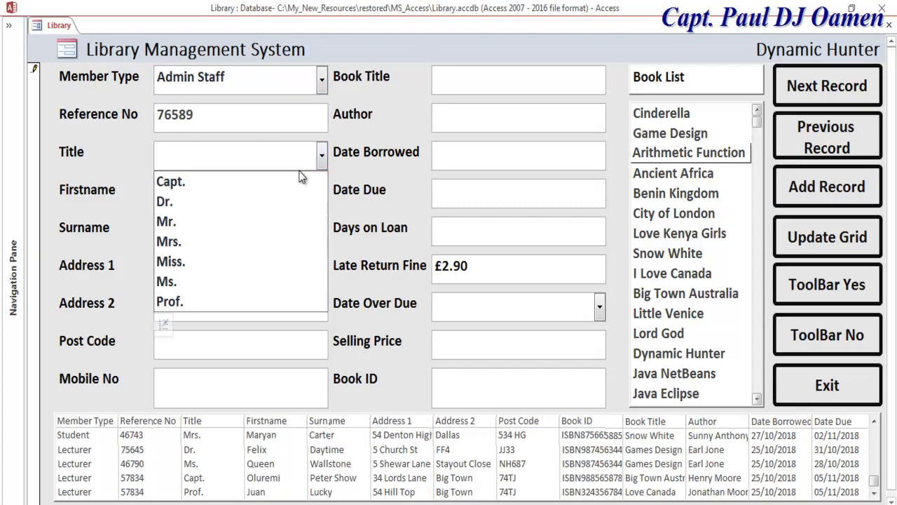
click(201, 201)
click(205, 197)
click(209, 234)
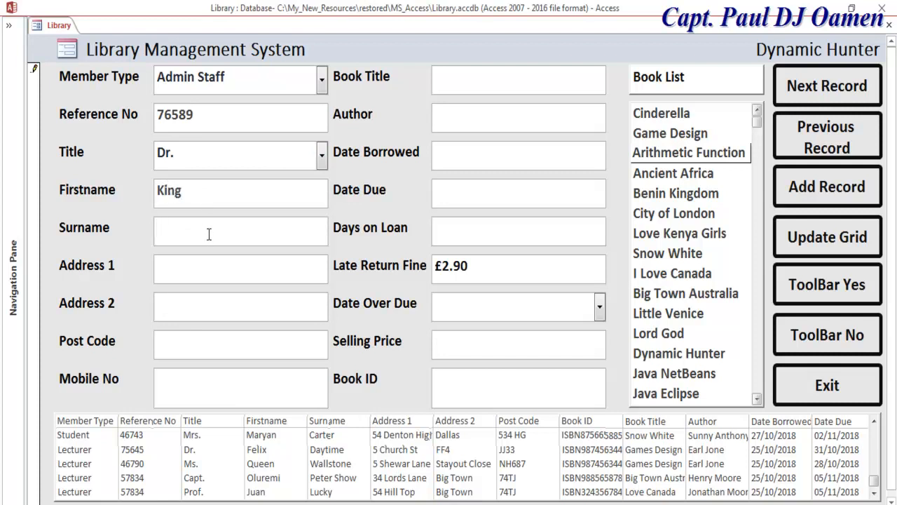
click(199, 267)
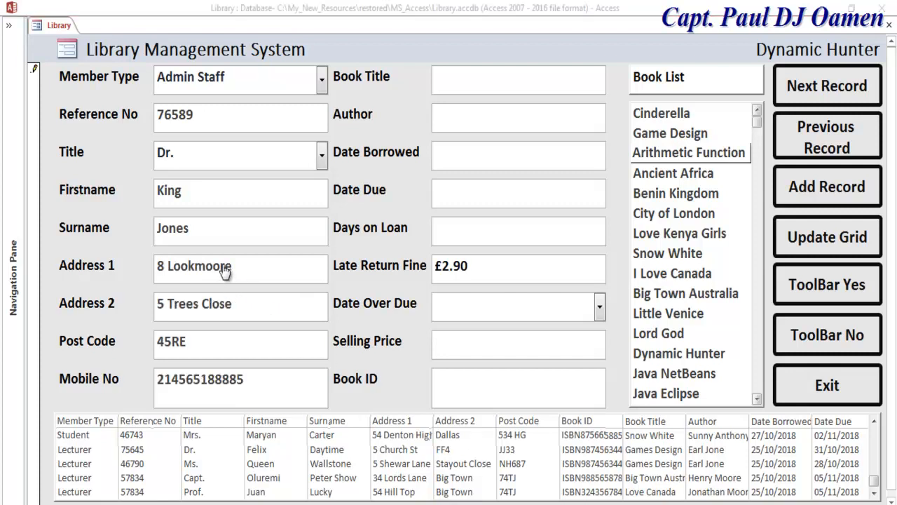
click(225, 271)
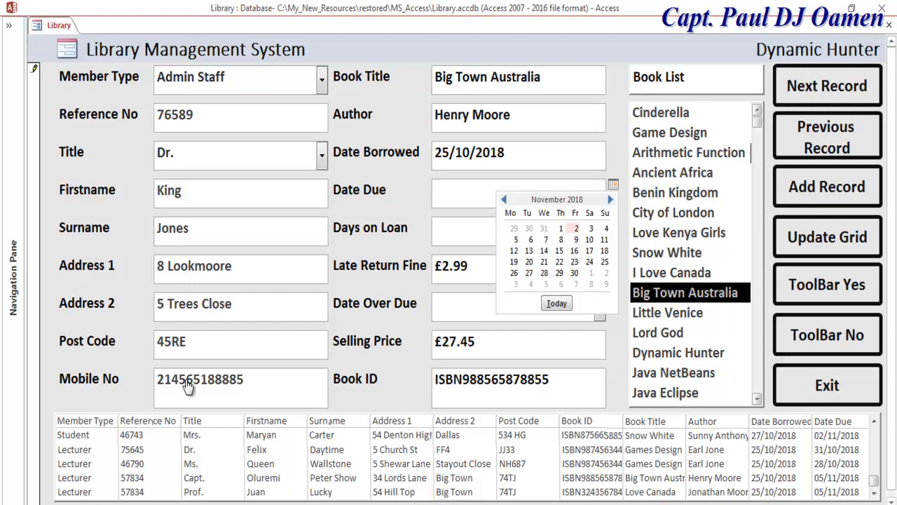
Enter 8 days on loan and change the due date to 07/11/2018.
click(576, 229)
key(Tab)
text(8)
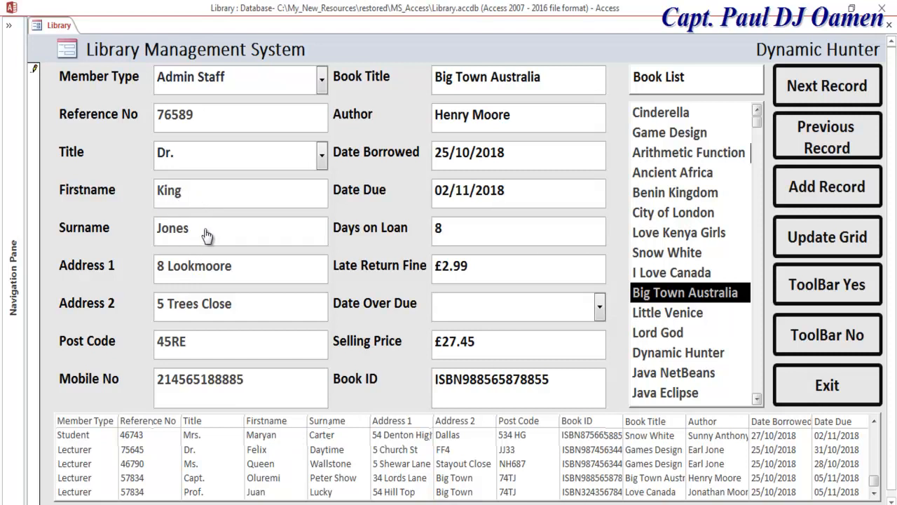
click(560, 187)
click(614, 184)
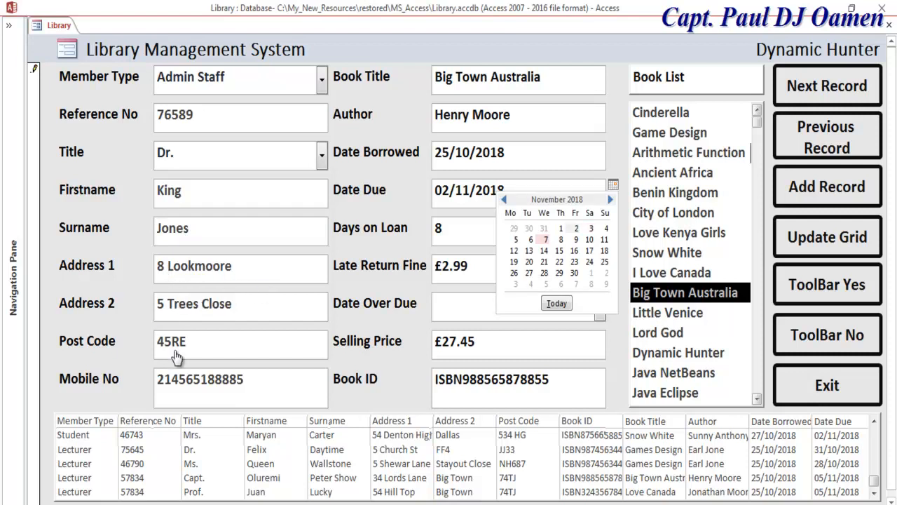
key(Return)
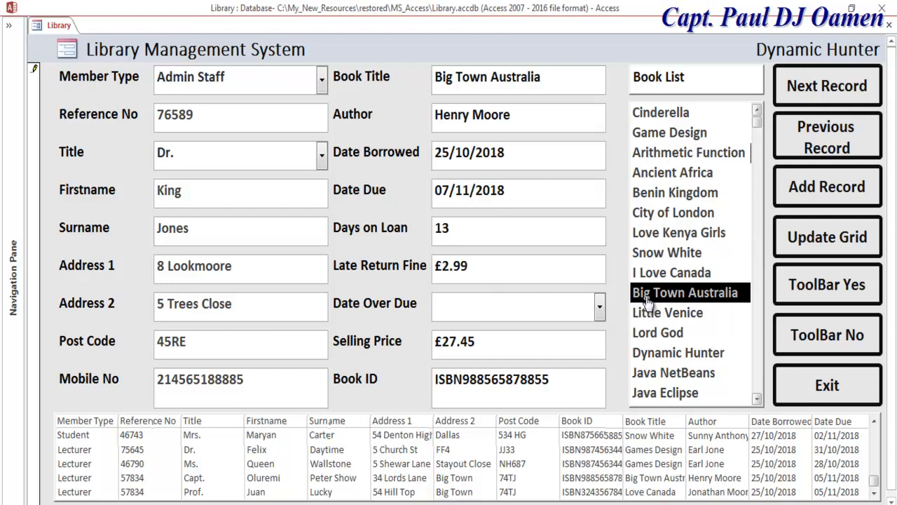
Set Date Over Due to No and refresh the grid with the record.
key(Tab)
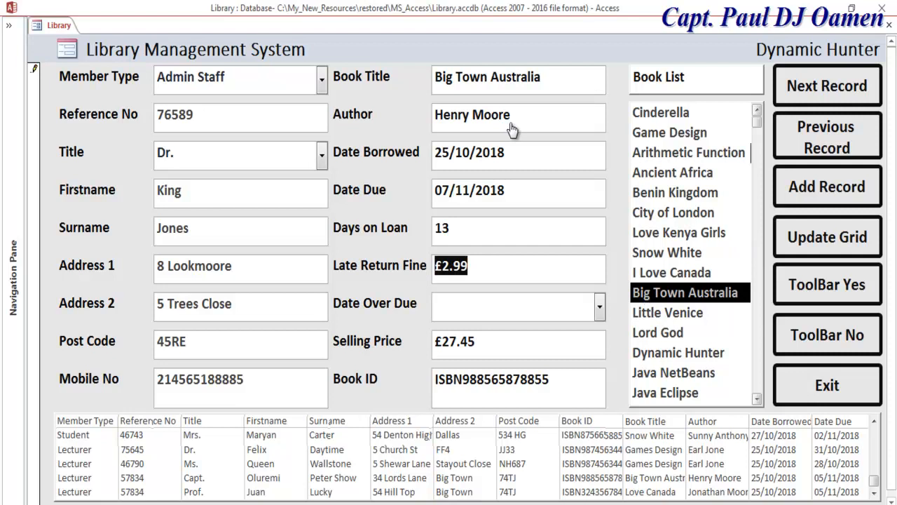
key(Tab)
key(Down)
key(Down)
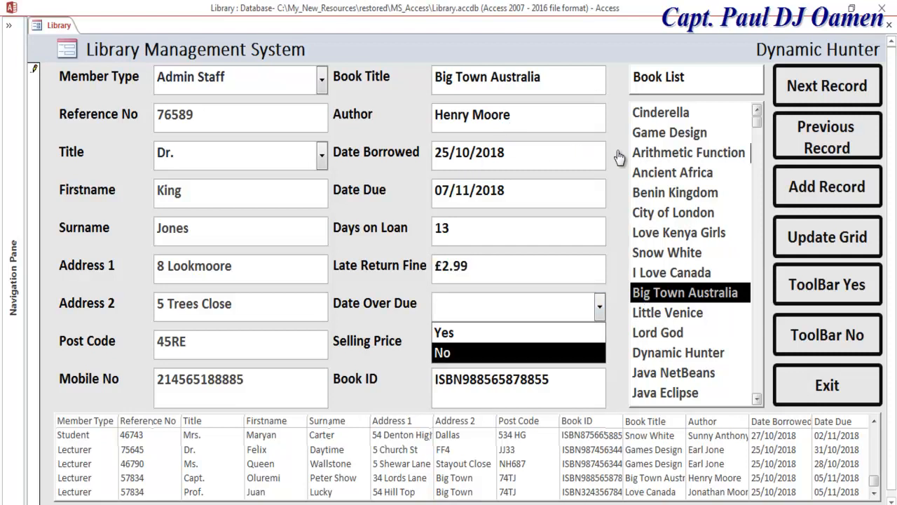
key(Return)
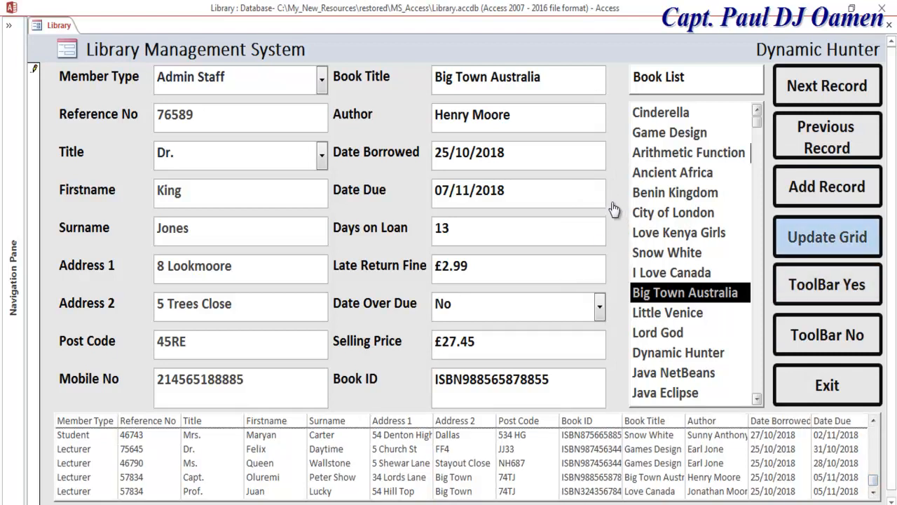
click(827, 237)
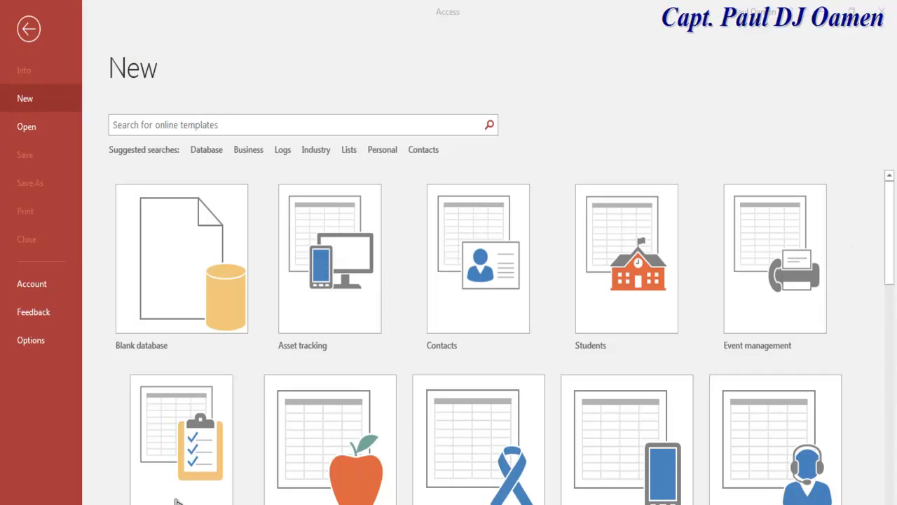
Create a new blank database named Library_System.
click(181, 274)
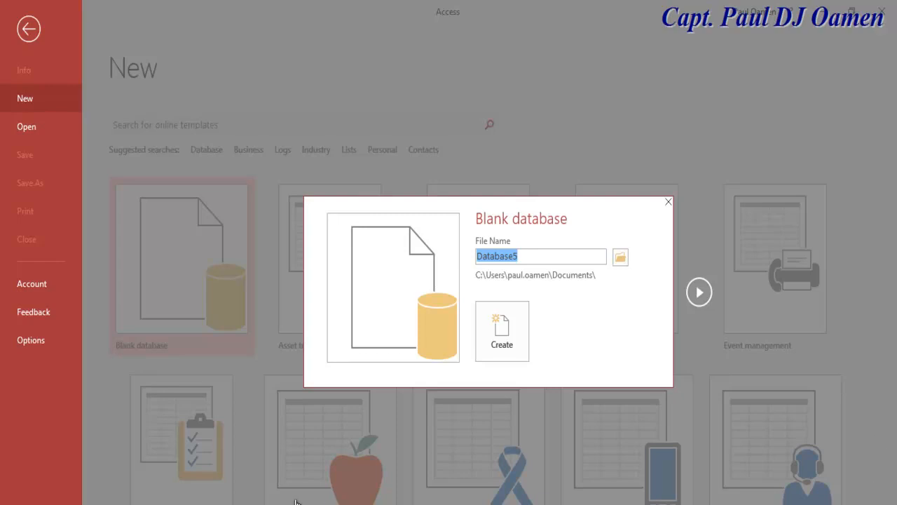
text(Lib)
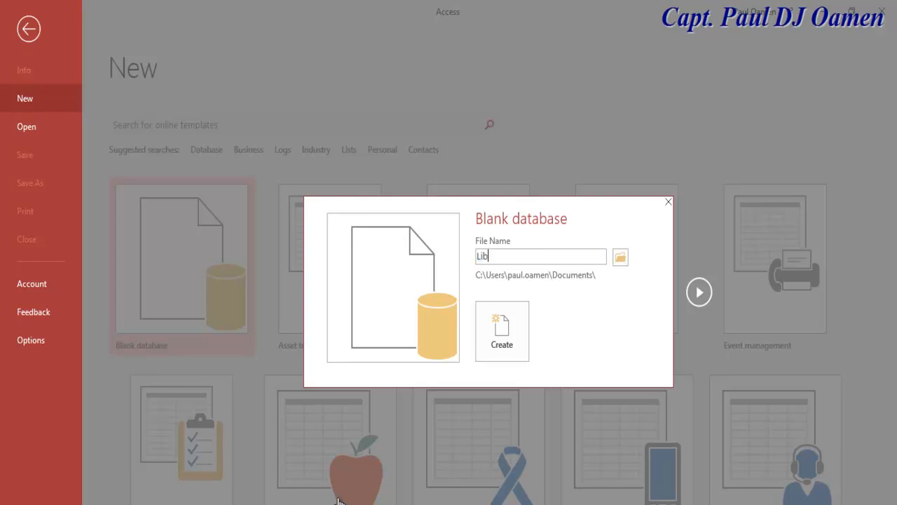
text(raya)
key(BackSpace)
text(ry_System)
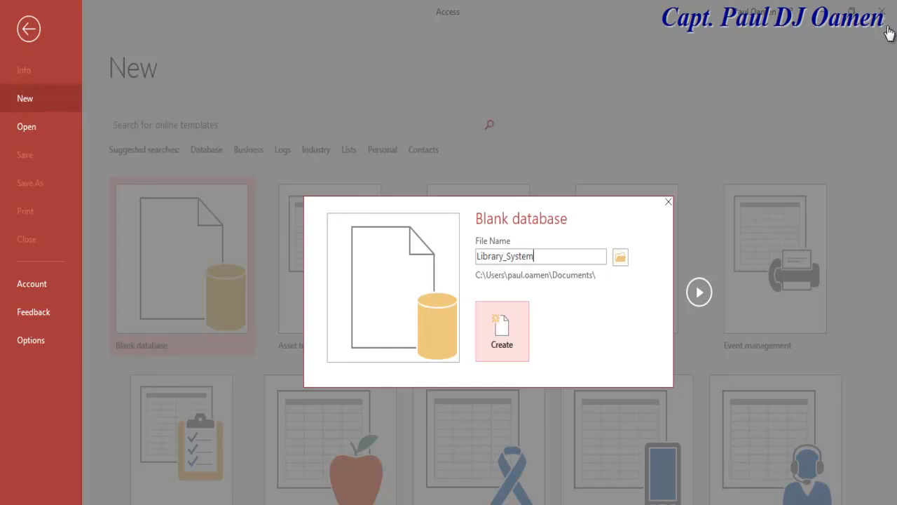
click(502, 331)
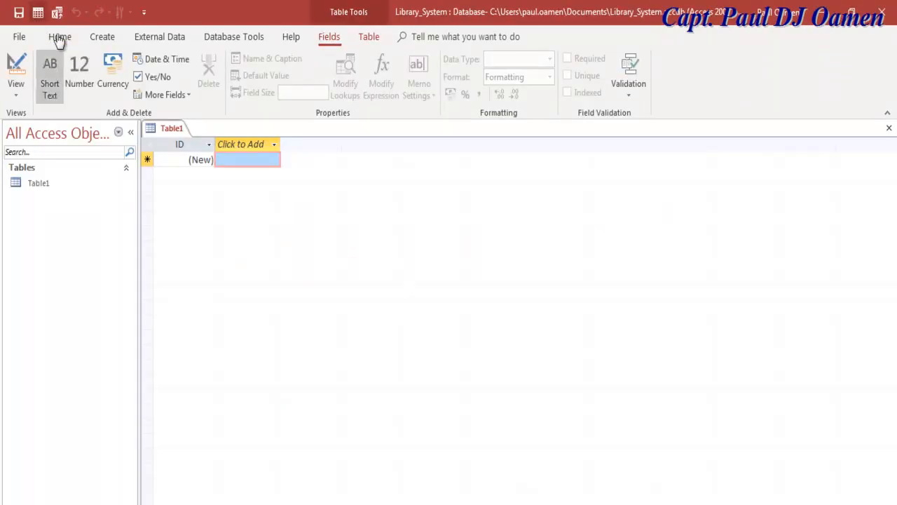
Save the new table under the name Library.
key(ctrl+s)
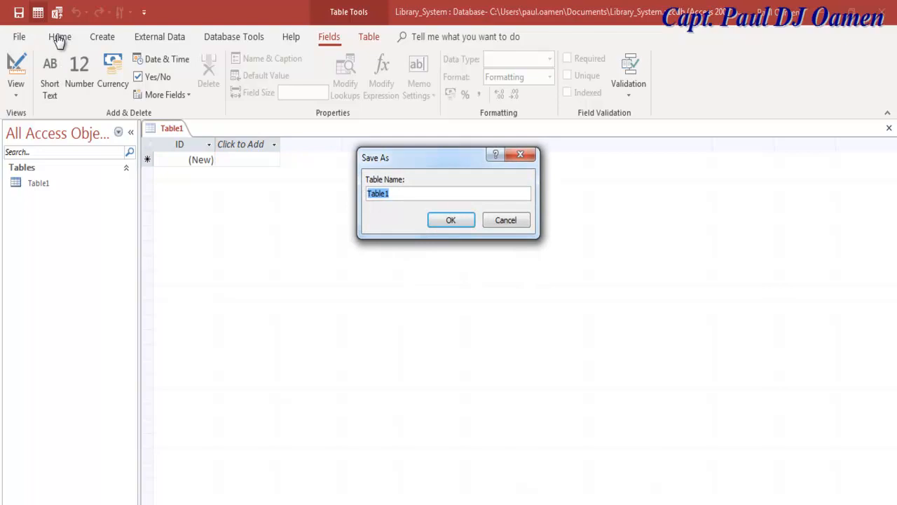
text(Library)
key(Return)
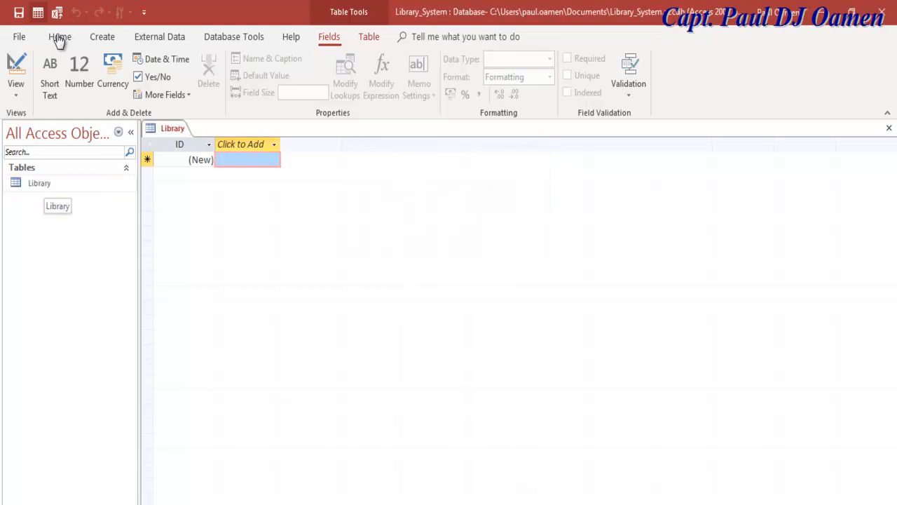
right_click(46, 183)
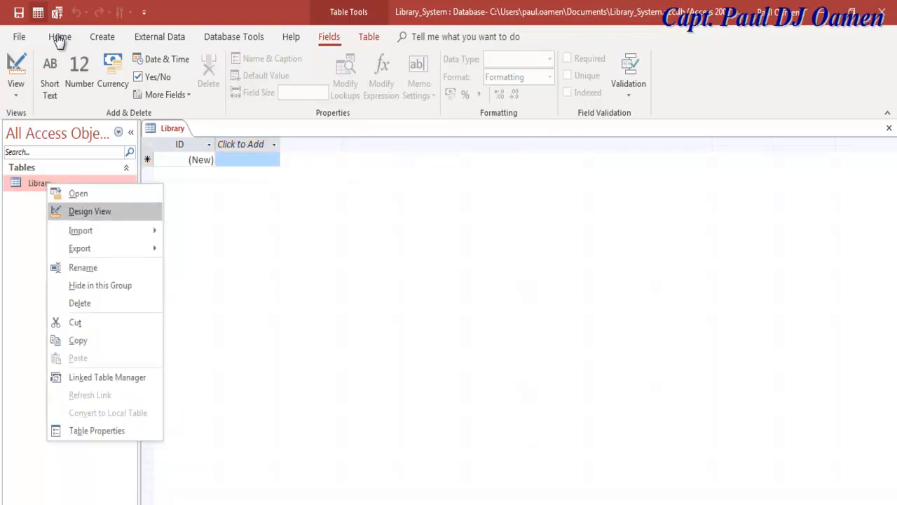
In Library's design view, remove the ID primary key and add a Short Text Member Type field.
key(Return)
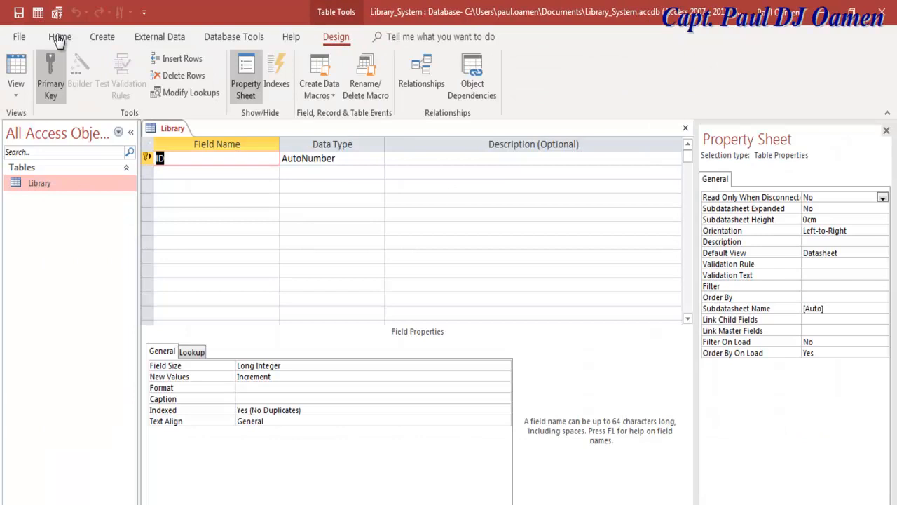
click(50, 76)
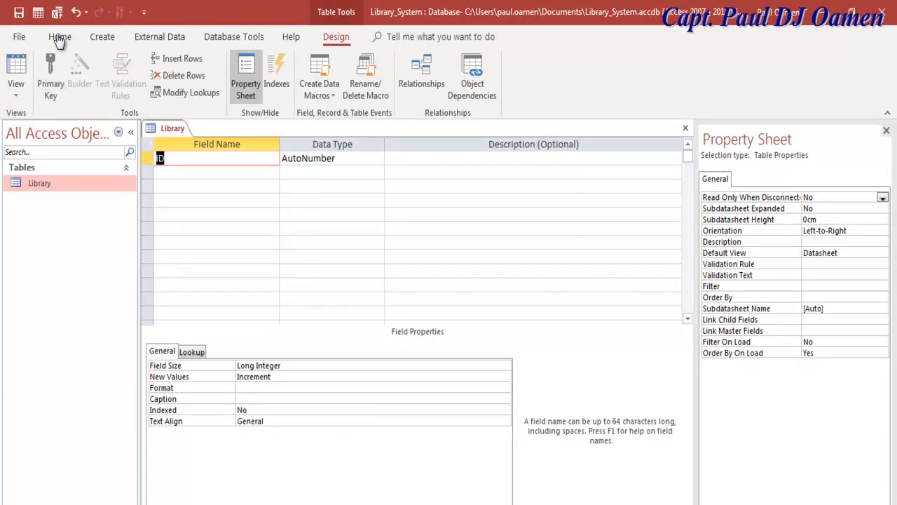
text(Men)
key(BackSpace)
text(mber)
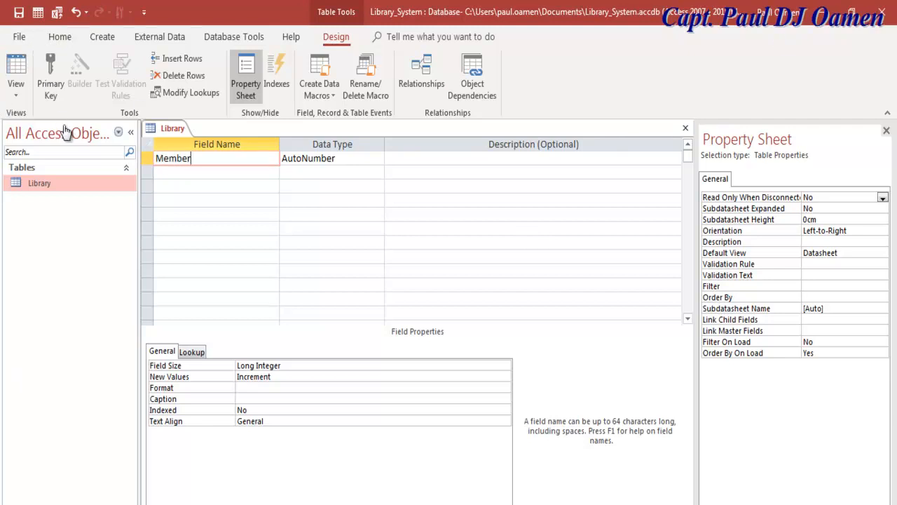
text( Type)
key(Tab)
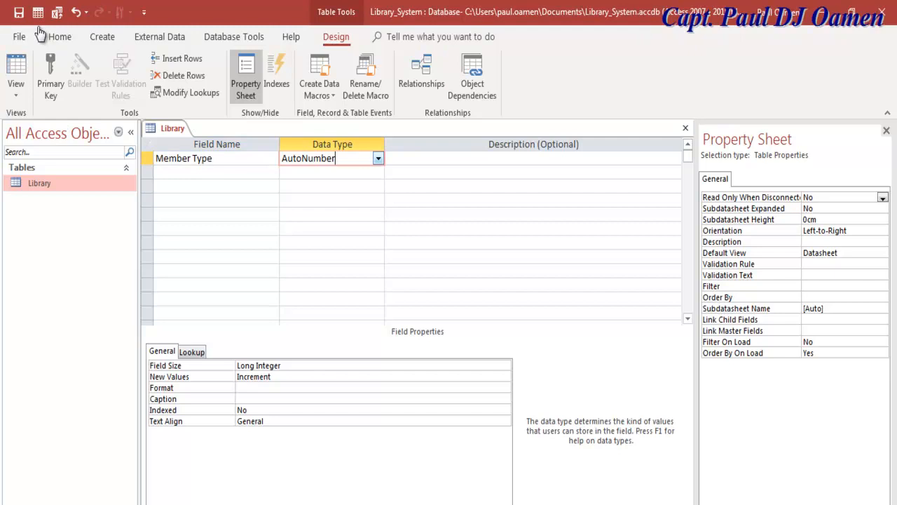
click(378, 159)
click(310, 172)
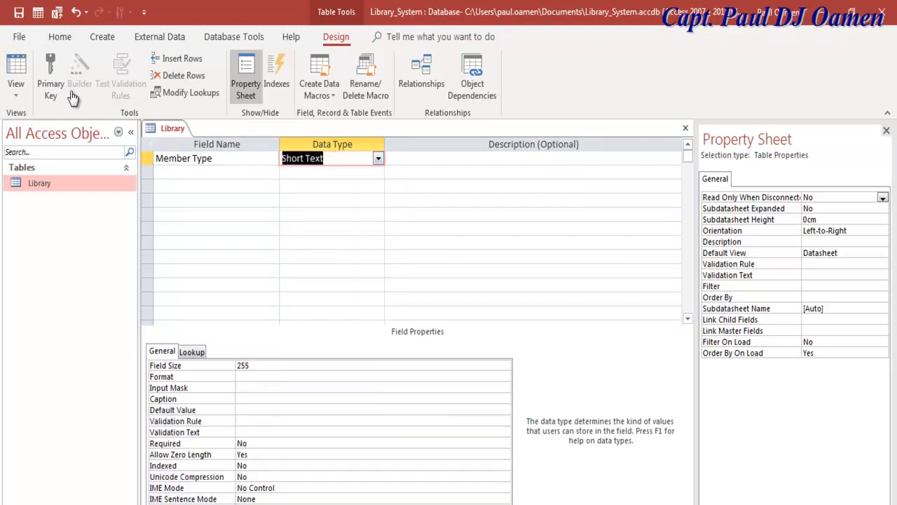
key(Tab)
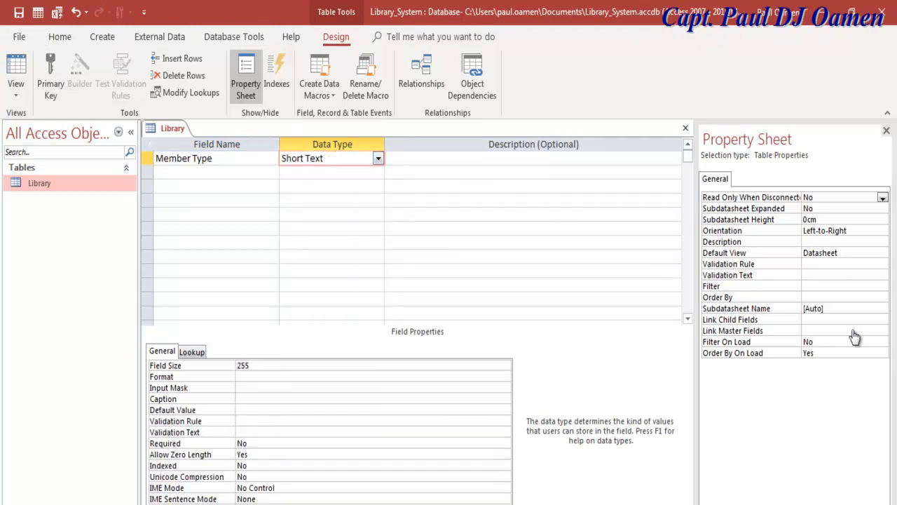
key(Tab)
Add the fields Reference No, Title, Firstname and Surname.
text(Ref)
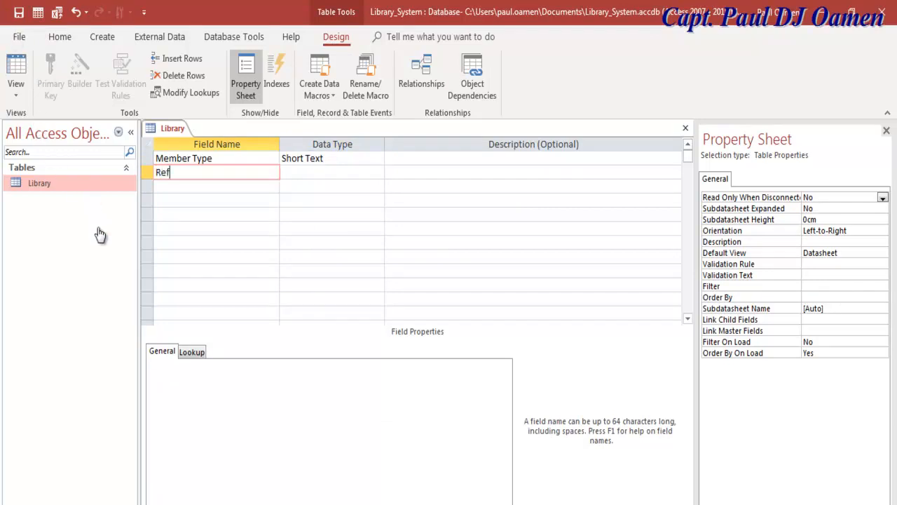
text(erence No)
key(Down)
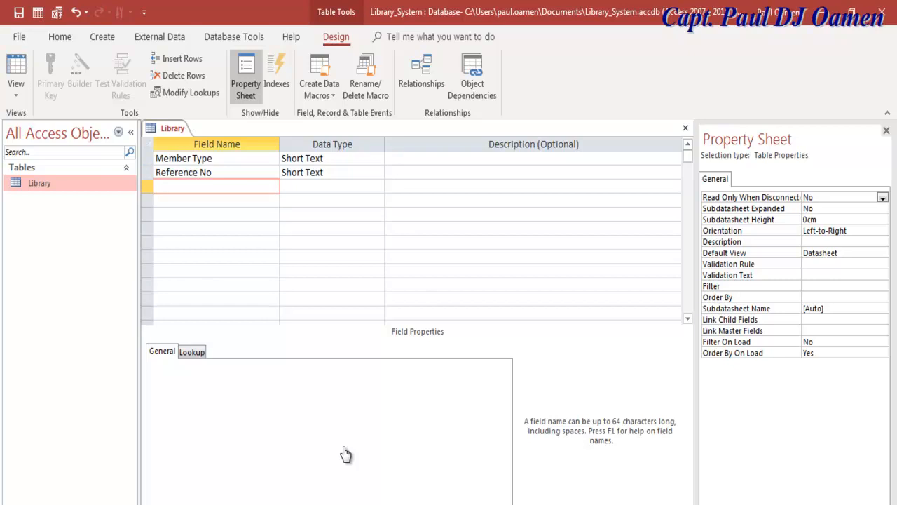
text(Title)
key(Down)
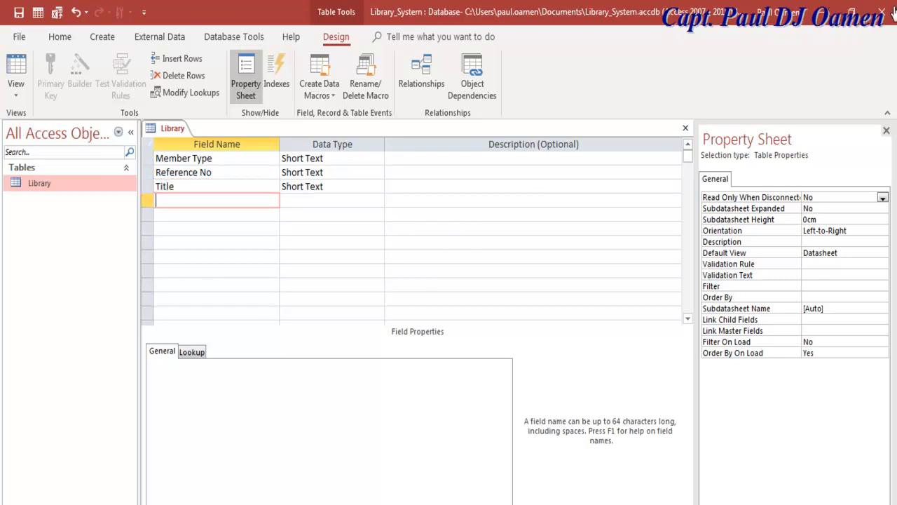
text(Firstname)
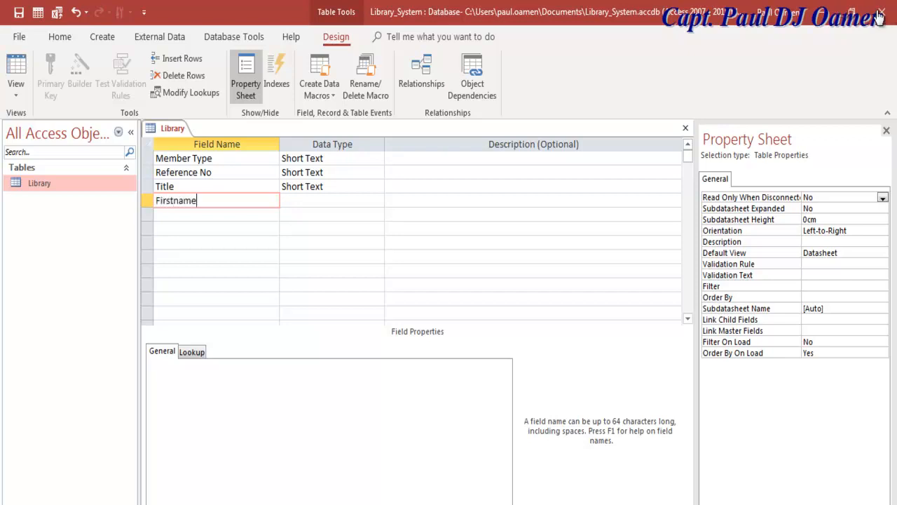
key(Down)
text(Surname)
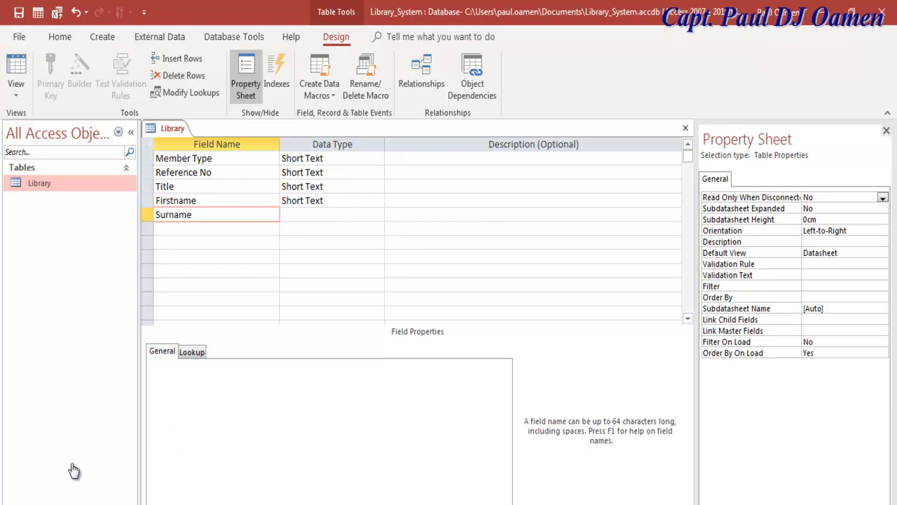
key(Down)
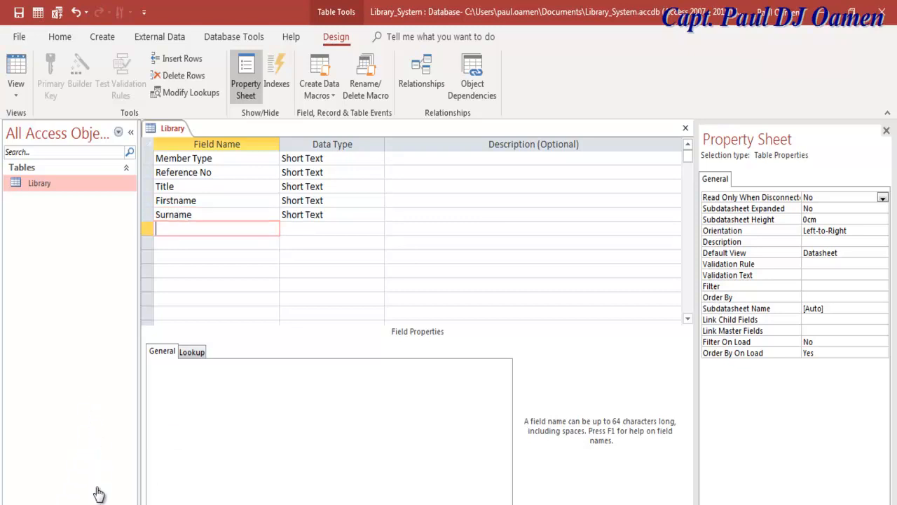
Add Address 1 and Address 2 fields, reusing the copied word Address.
text(Address 1)
key(shift+Home)
key(ctrl+c)
key(Down)
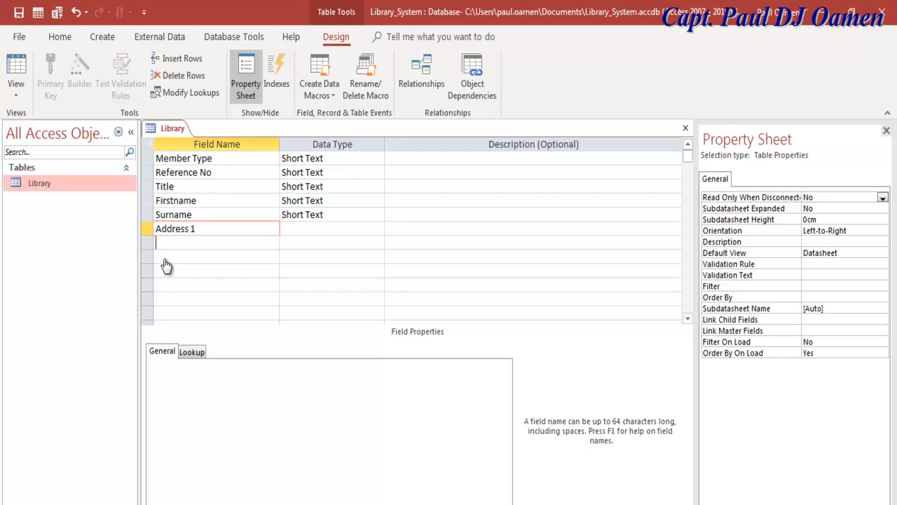
key(ctrl+v)
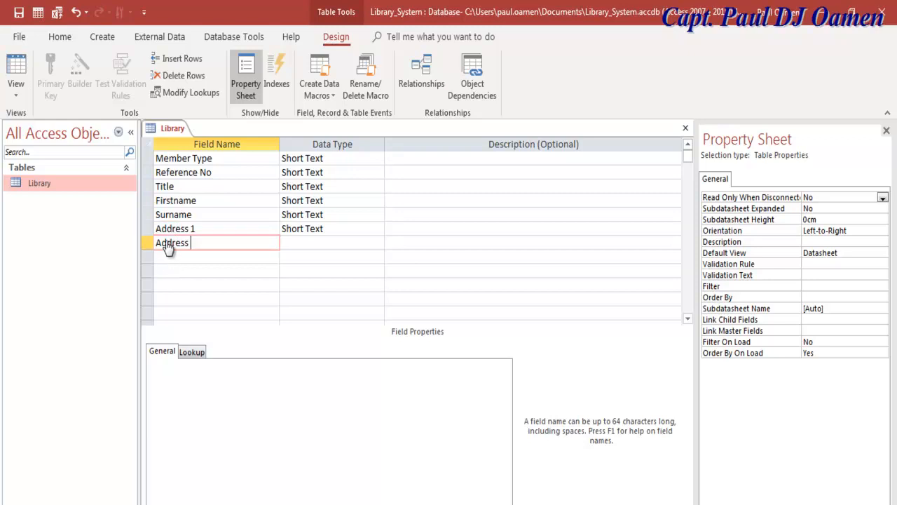
text(2)
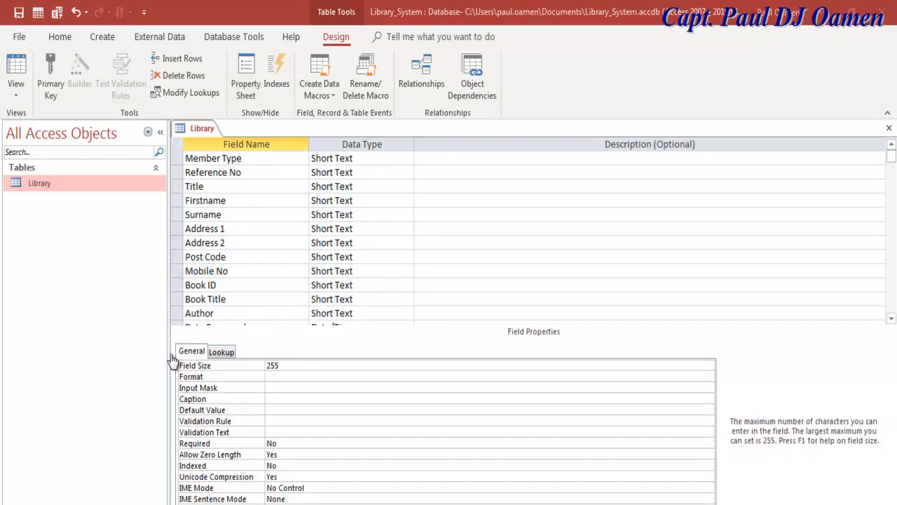
Commit the Book List field name and return to the Member Type row at the top.
scroll(173, 368, down, 1)
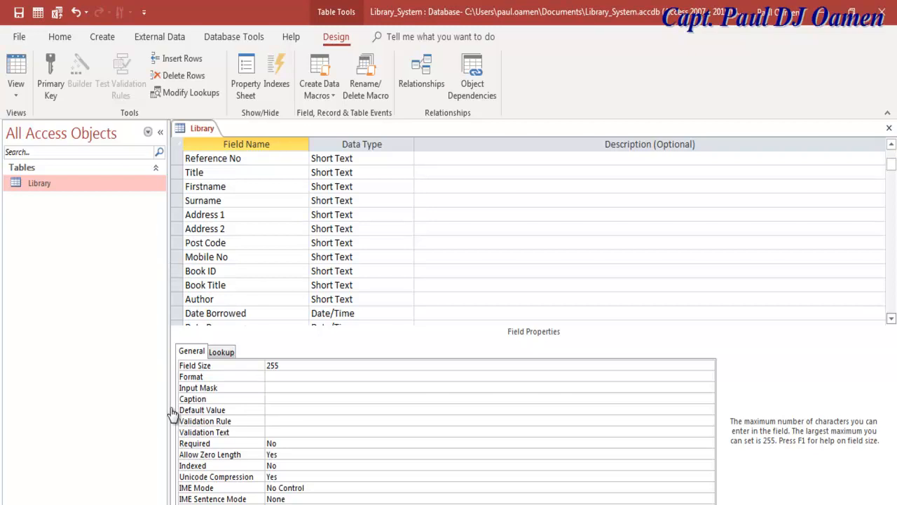
scroll(168, 330, down, 1)
scroll(70, 185, down, 1)
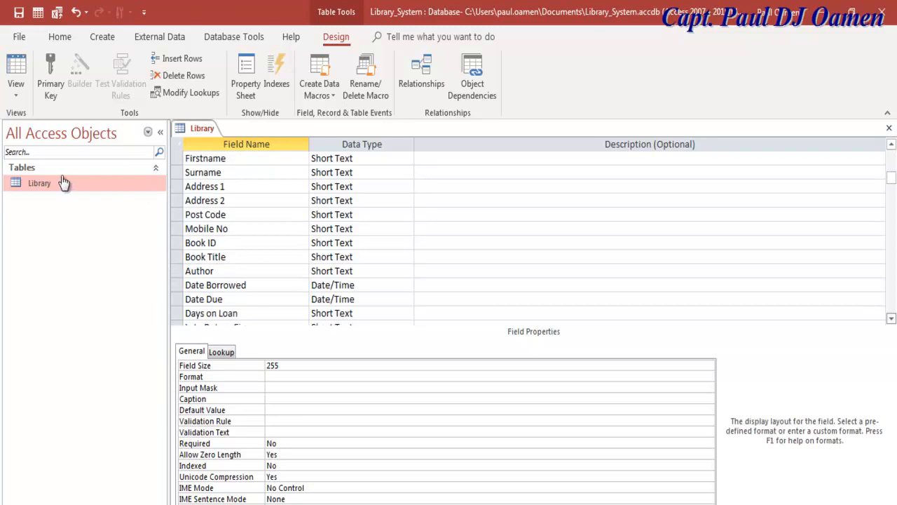
scroll(457, 304, down, 2)
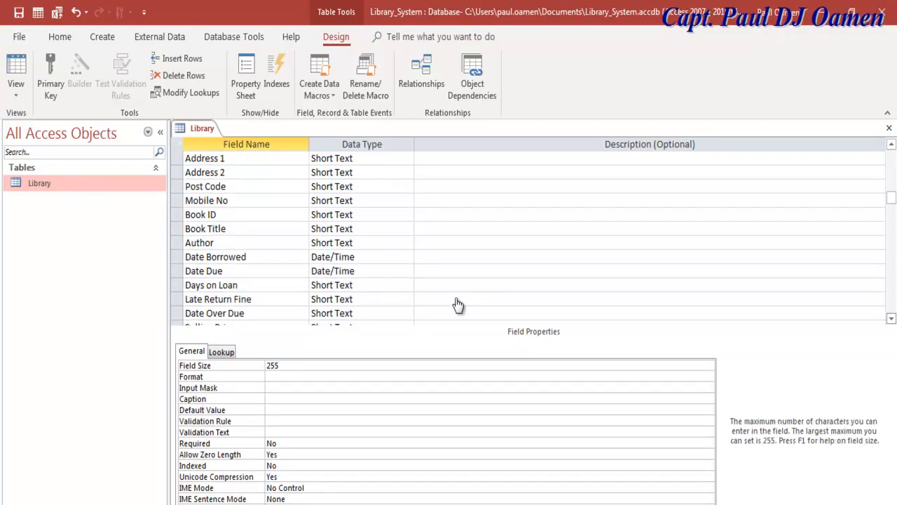
scroll(457, 305, down, 1)
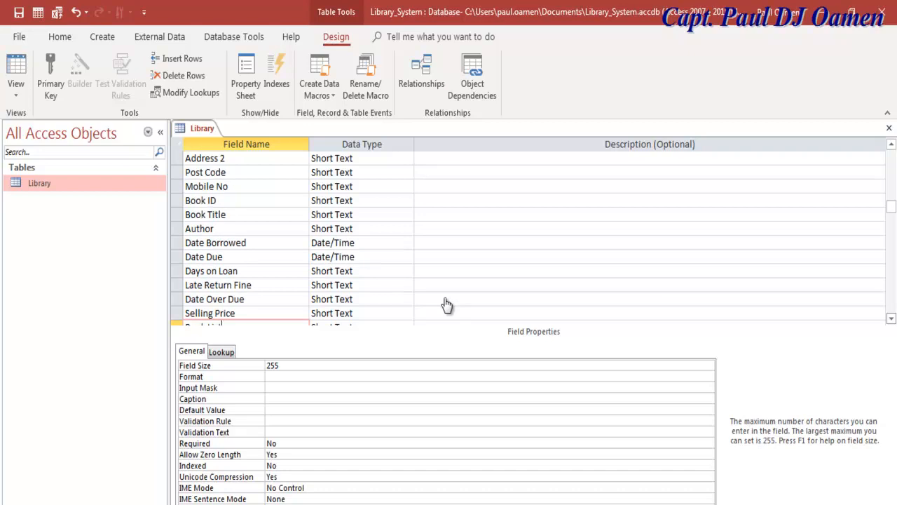
scroll(447, 305, down, 1)
scroll(447, 305, down, 1)
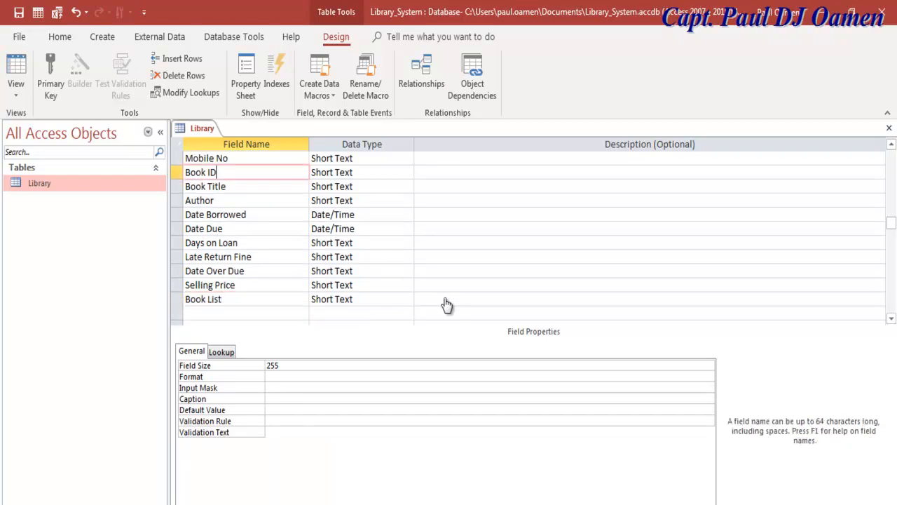
key(Up)
key(Up)
key(Up)
key(Up)
key(Up)
key(Up)
key(Up)
key(Up)
key(Up)
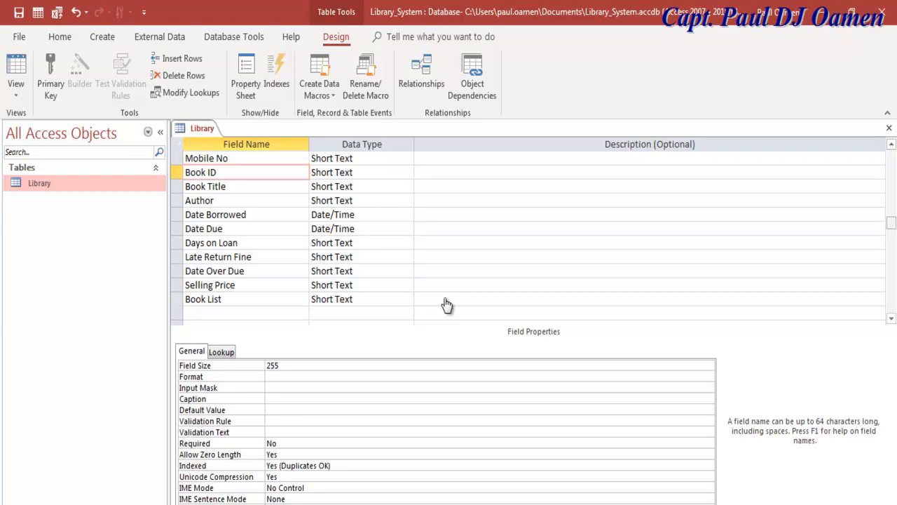
scroll(447, 305, up, 1)
scroll(447, 305, up, 3)
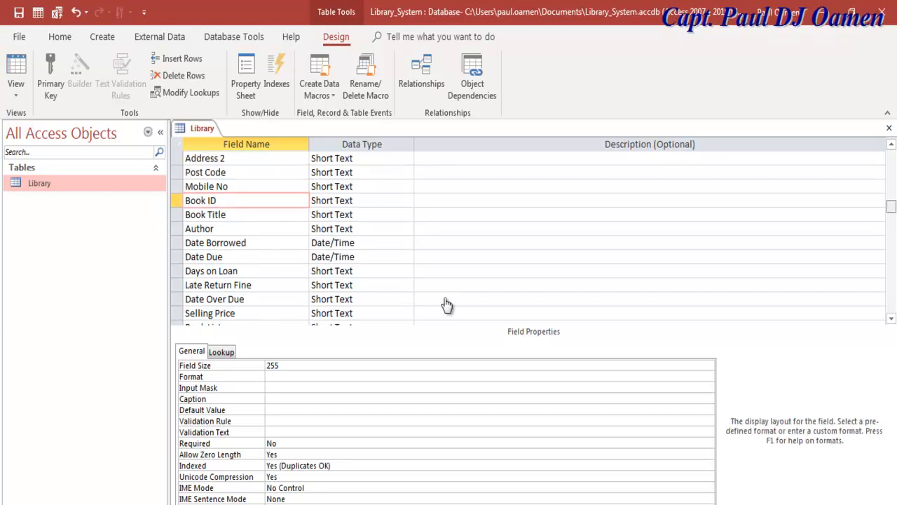
scroll(447, 305, up, 2)
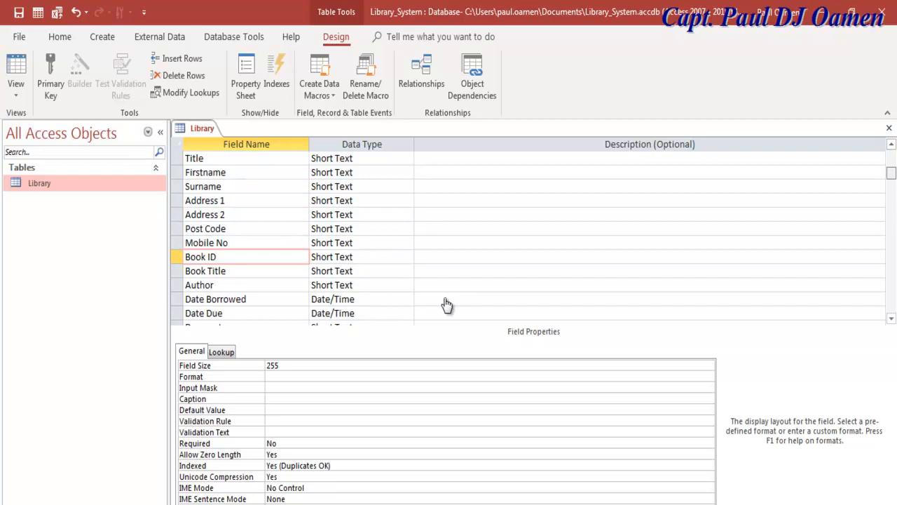
scroll(447, 305, up, 2)
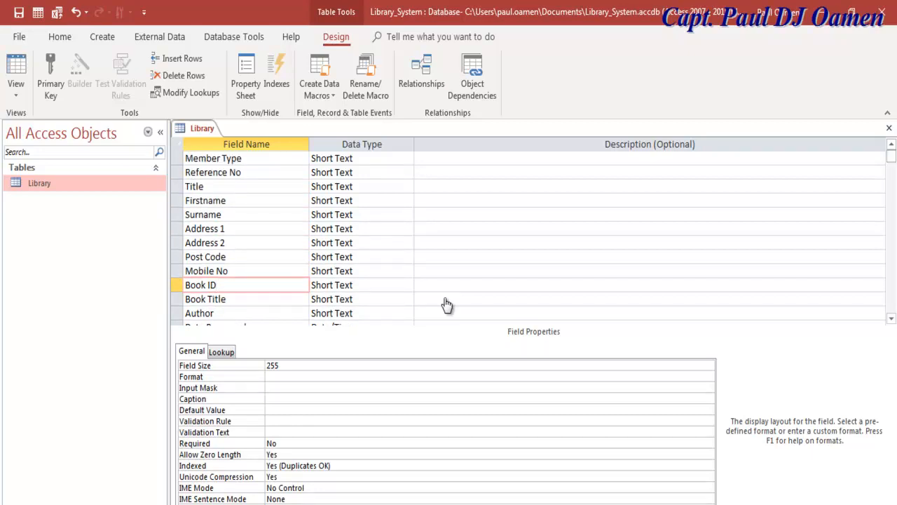
key(ctrl+Home)
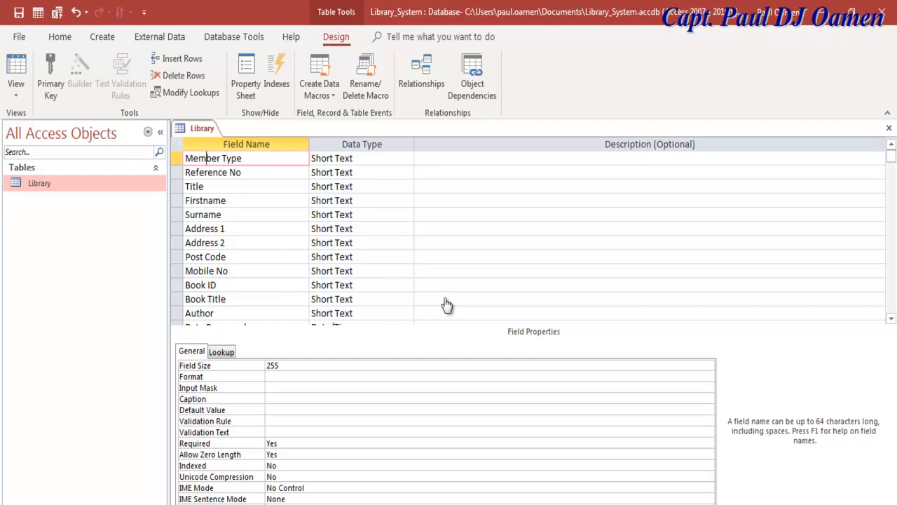
Make Member Type a Combo Box lookup with Value List "Student";"Lecturer";"Admin Staff".
click(221, 352)
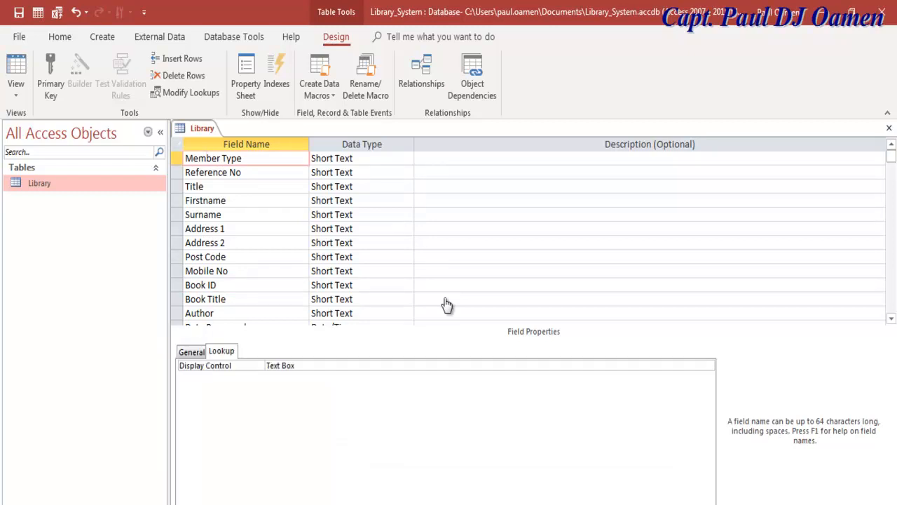
click(301, 365)
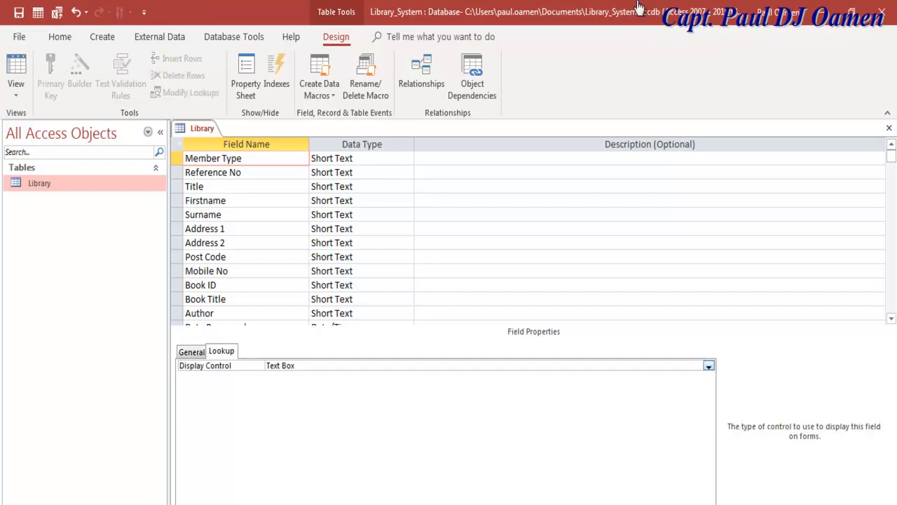
click(709, 366)
key(Down)
key(Down)
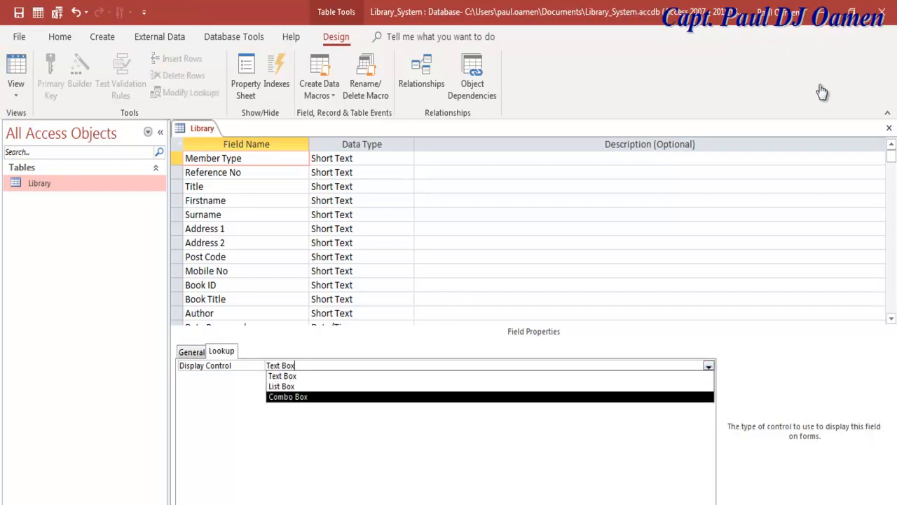
key(Return)
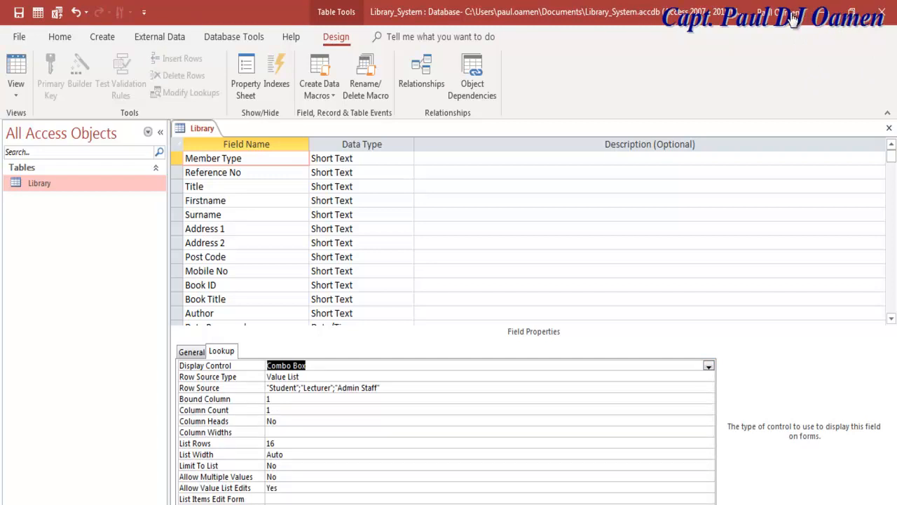
key(Down)
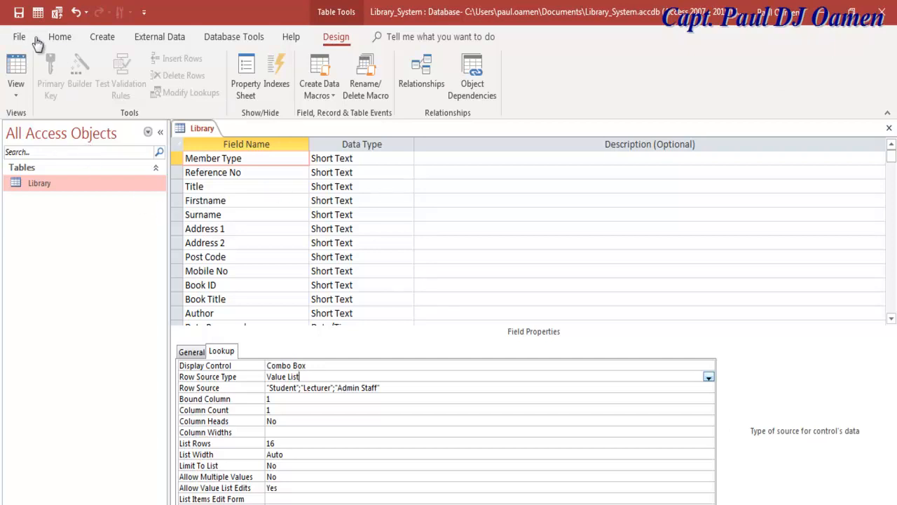
key(alt+Down)
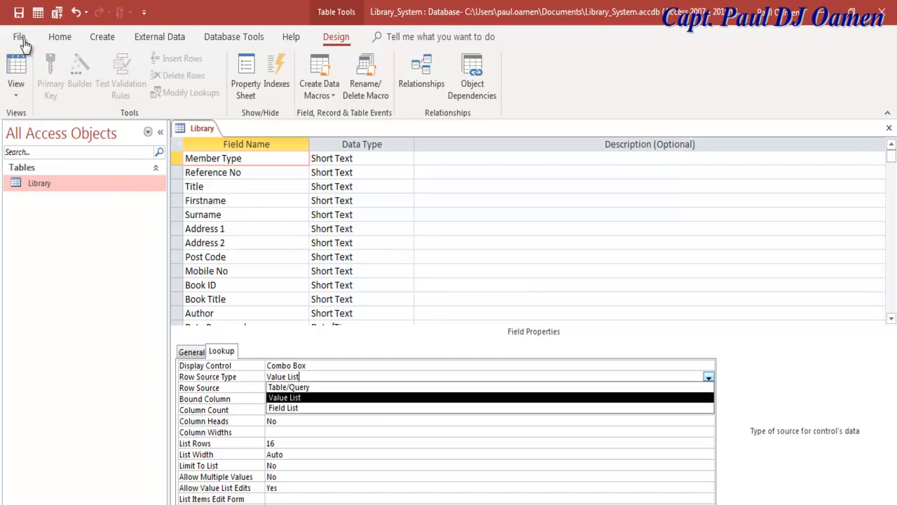
key(Return)
key(Down)
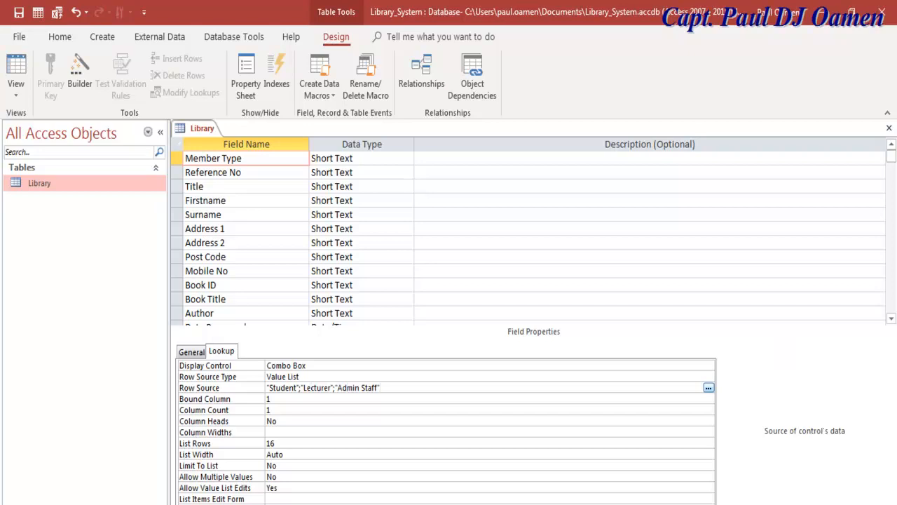
key(Down)
key(Down)
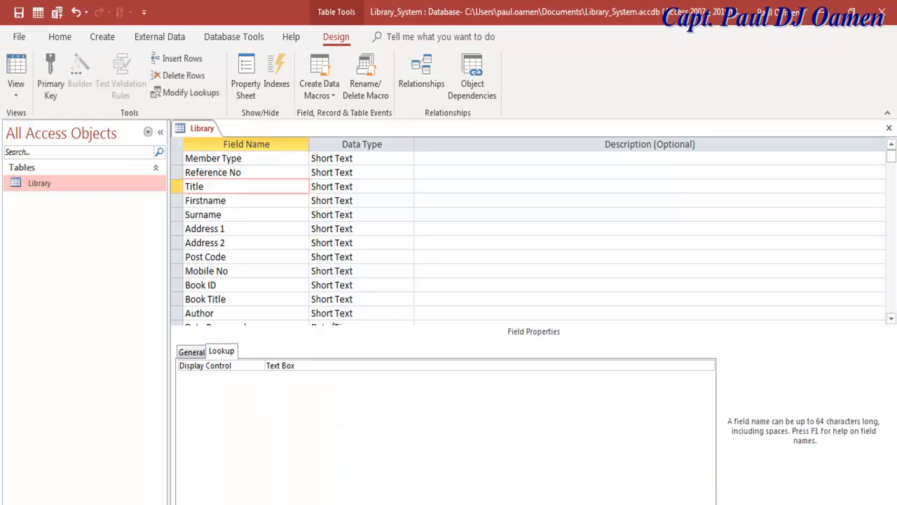
Set the Title field's lookup Display Control to Combo Box.
click(192, 351)
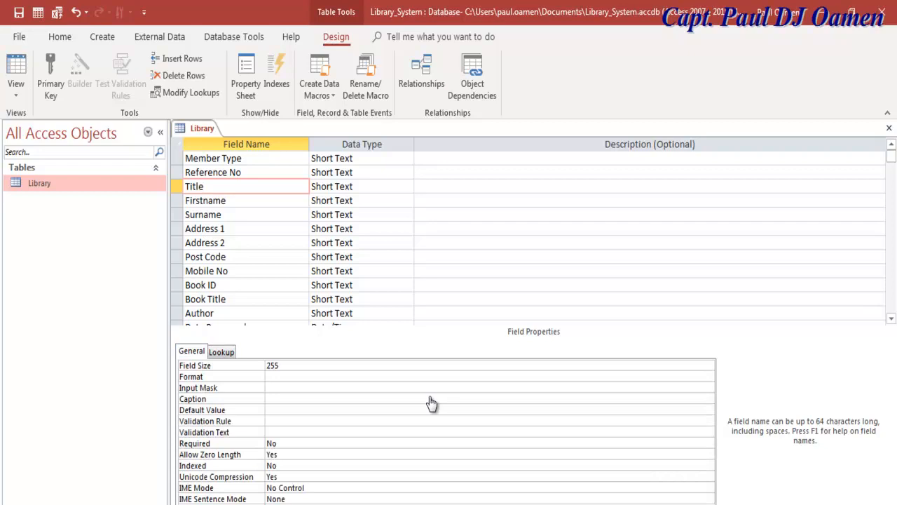
key(F6)
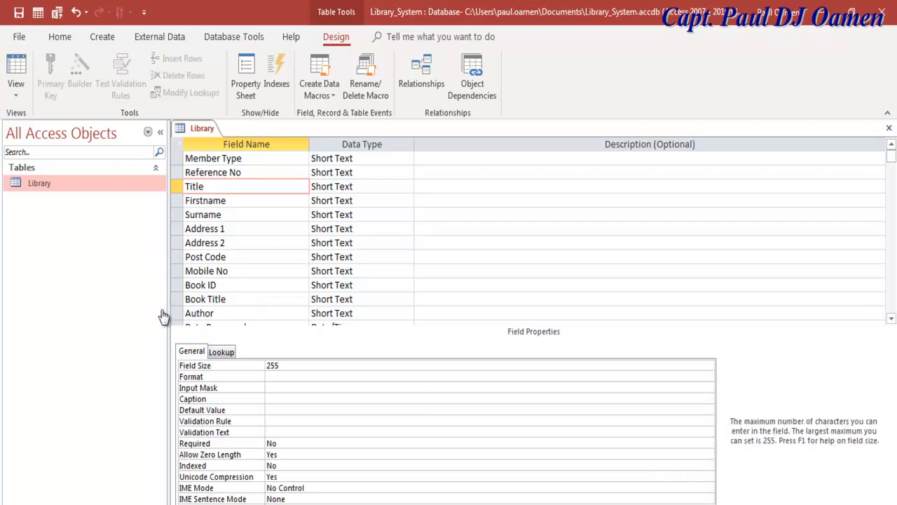
key(ctrl+Tab)
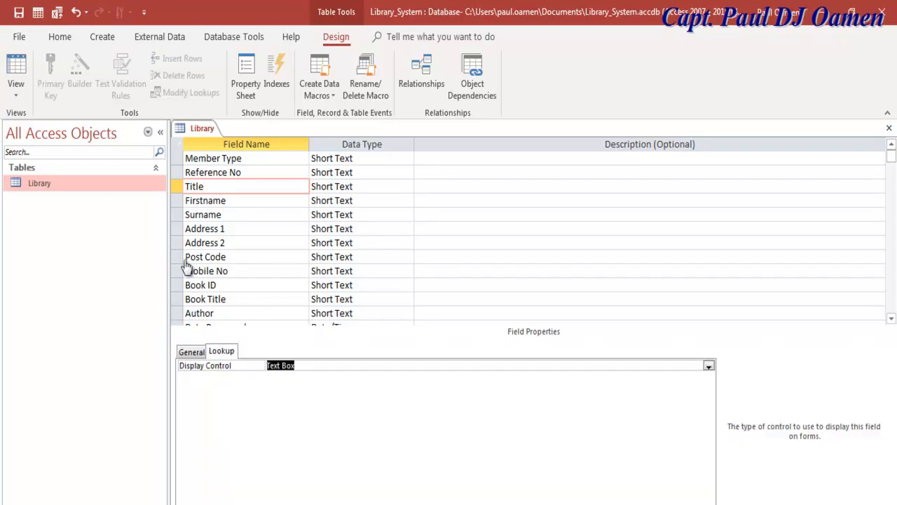
key(alt+Down)
key(Down)
key(Down)
key(Return)
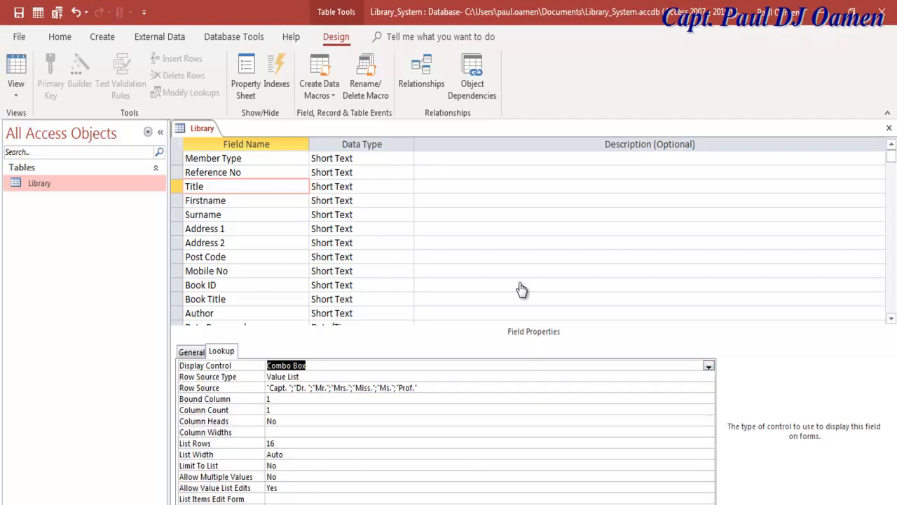
Append "Rev" to the end of Title's value list after Prof.
click(278, 387)
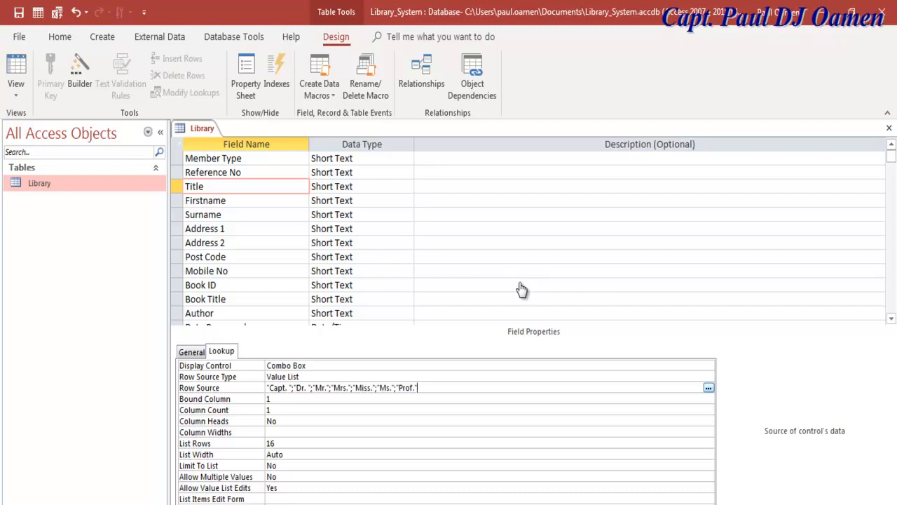
text(,Rev)
text(")
key(Left)
key(Left)
key(Left)
key(Left)
text(")
key(Down)
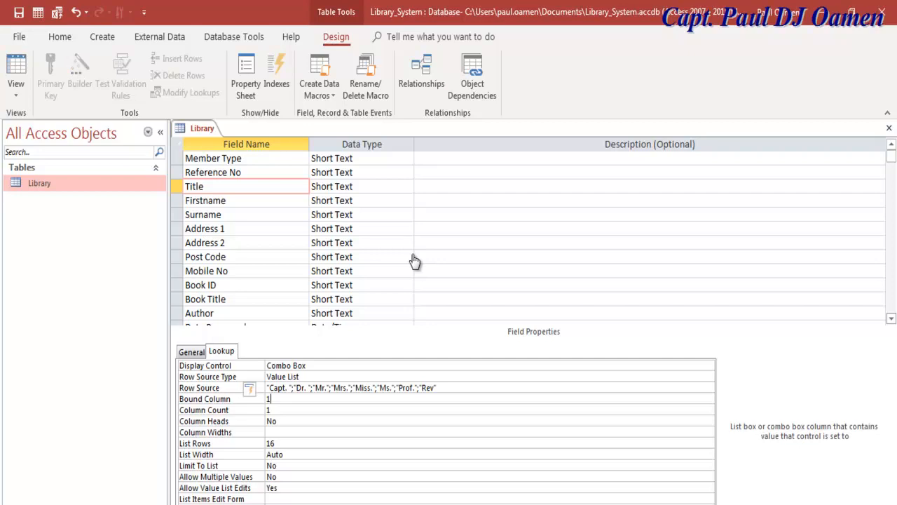
scroll(414, 261, down, 2)
scroll(414, 260, down, 2)
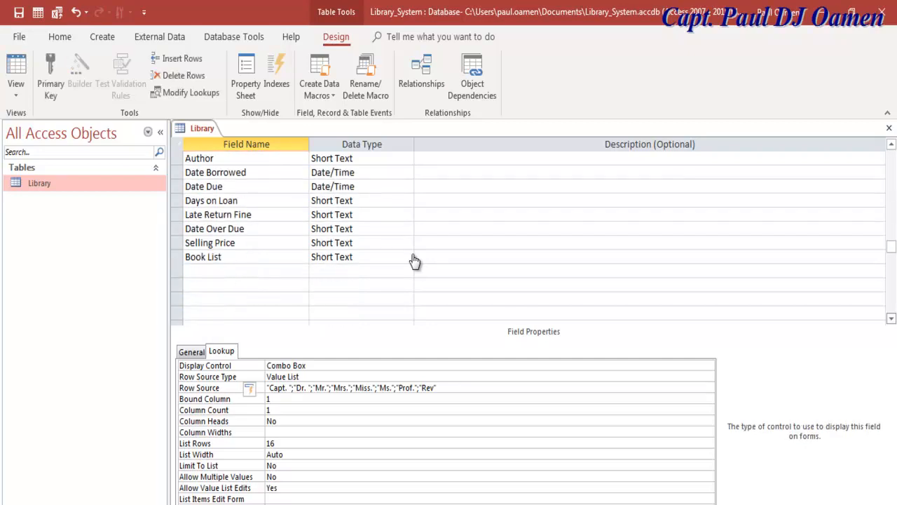
Make Book List display as a List Box and bring up its Edit List Items editor.
double_click(43, 186)
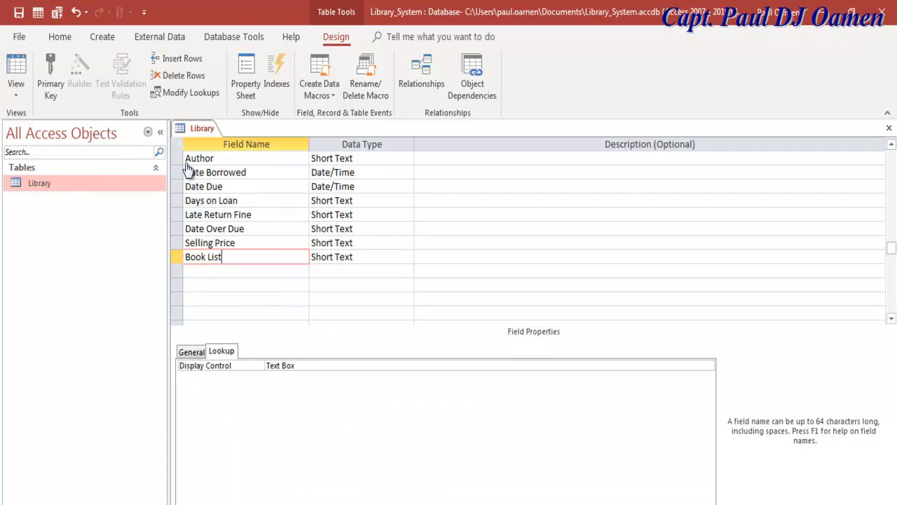
key(F6)
key(alt+Down)
key(Down)
key(Down)
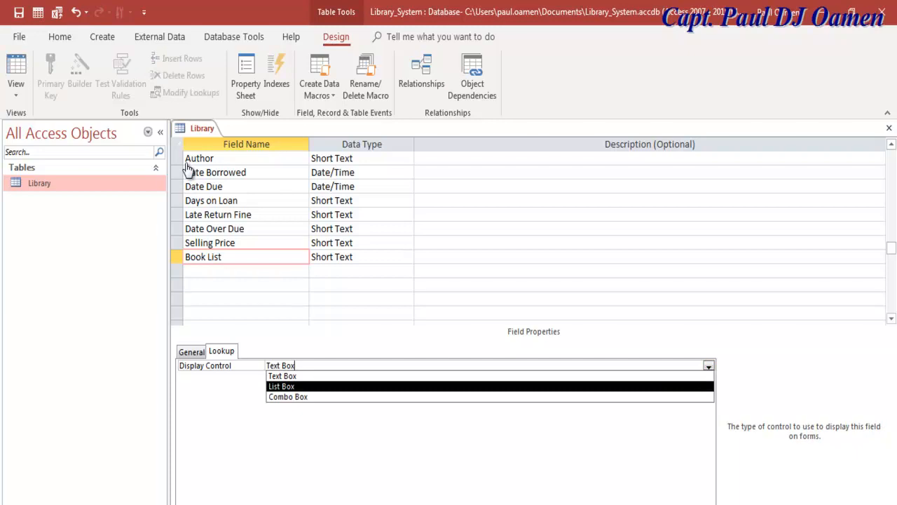
key(Return)
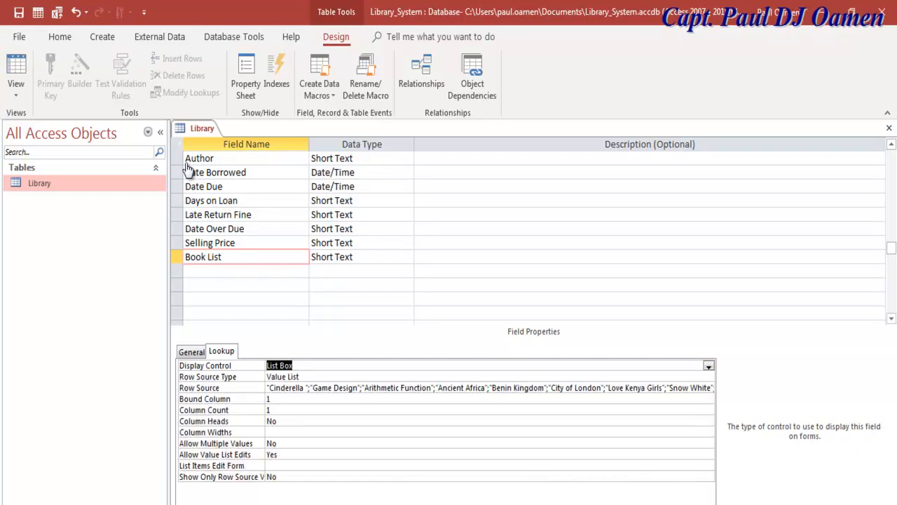
key(Return)
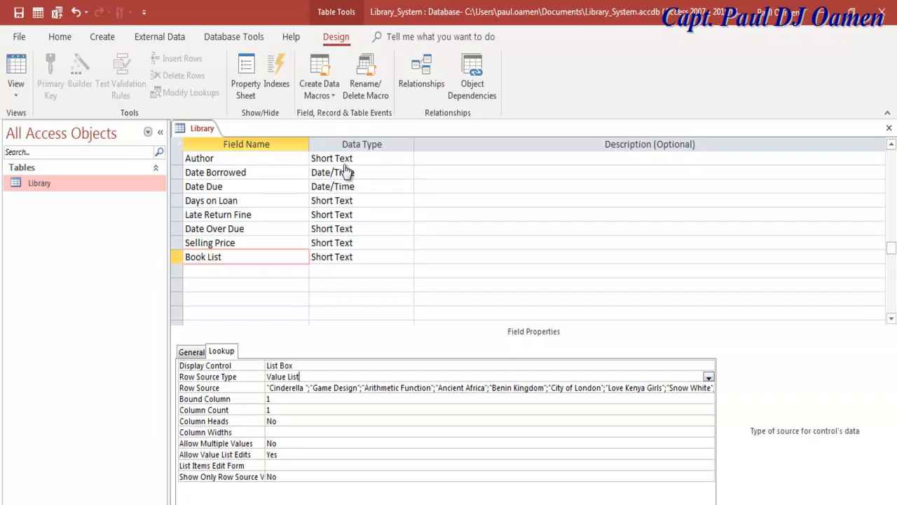
key(Return)
key(ctrl+F2)
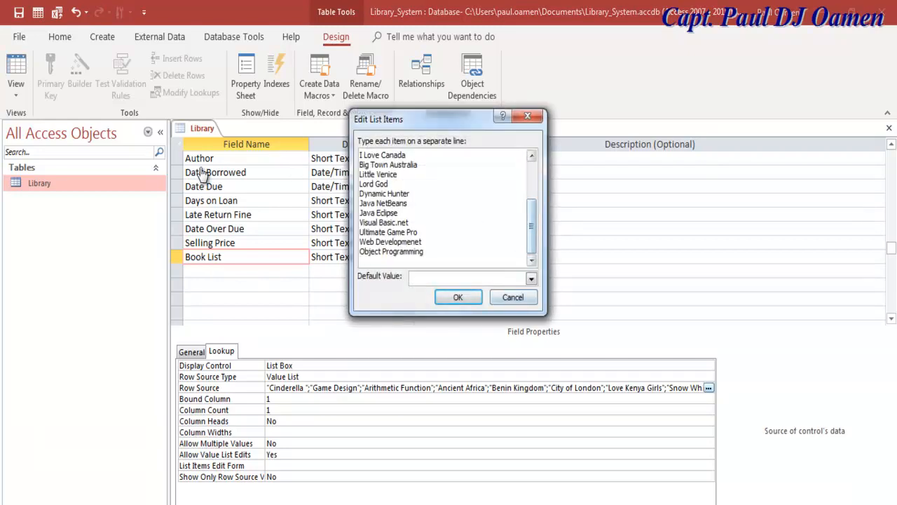
Edit the Book List value list of titles, from Cinderella through Object Programming, and confirm it.
drag(531, 226, 531, 189)
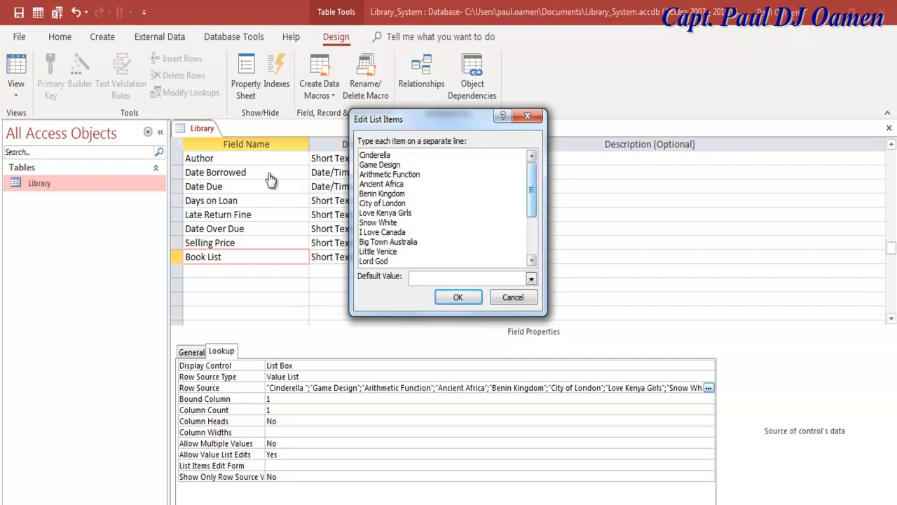
drag(532, 190, 532, 226)
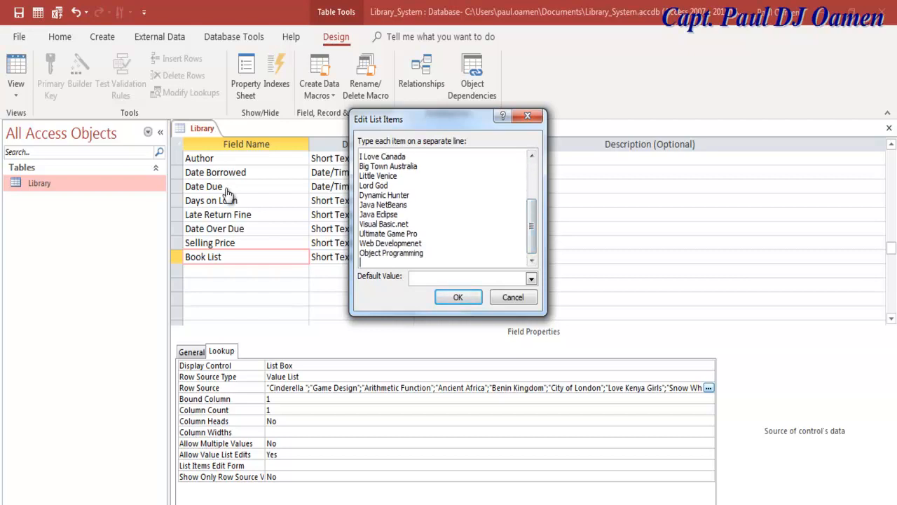
key(ctrl+shift+Left)
key(ctrl+shift+Left)
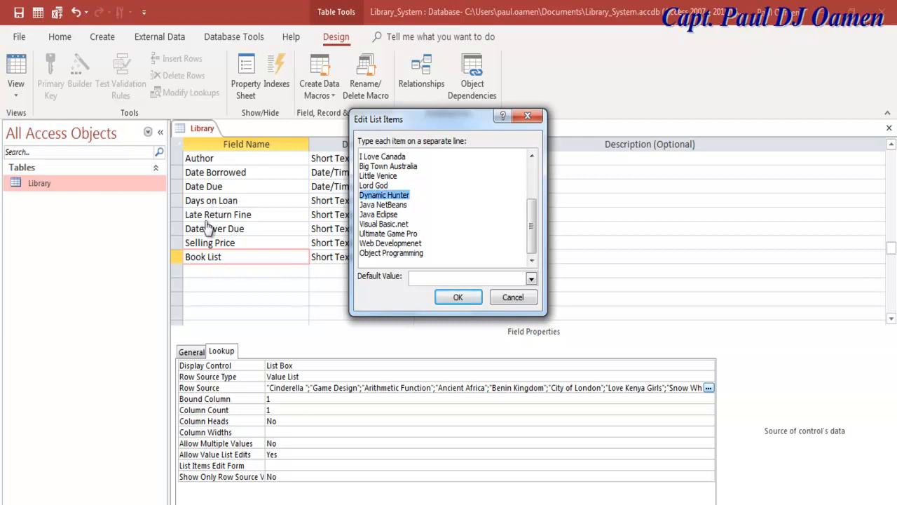
key(Up)
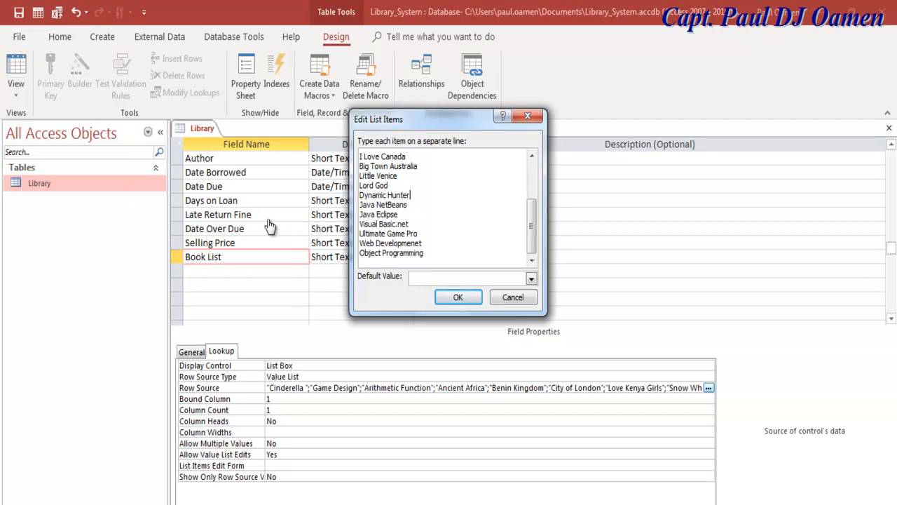
key(shift+Left)
key(shift+Left)
key(shift+Left)
key(shift+Left)
key(shift+Left)
key(shift+Left)
key(shift+Left)
key(shift+Left)
key(shift+Left)
key(shift+Left)
key(shift+Left)
key(shift+Left)
key(shift+Left)
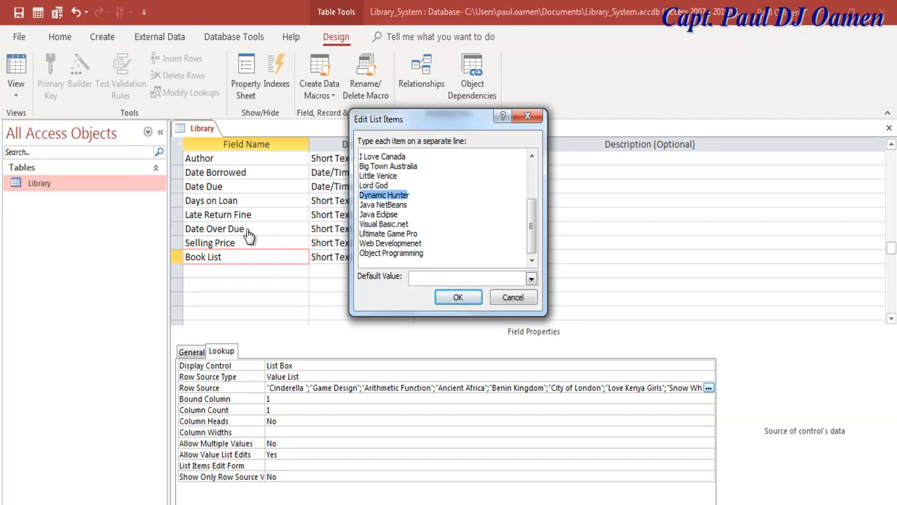
key(shift+Right)
key(shift+Right)
key(shift+Right)
key(shift+Right)
drag(531, 226, 532, 190)
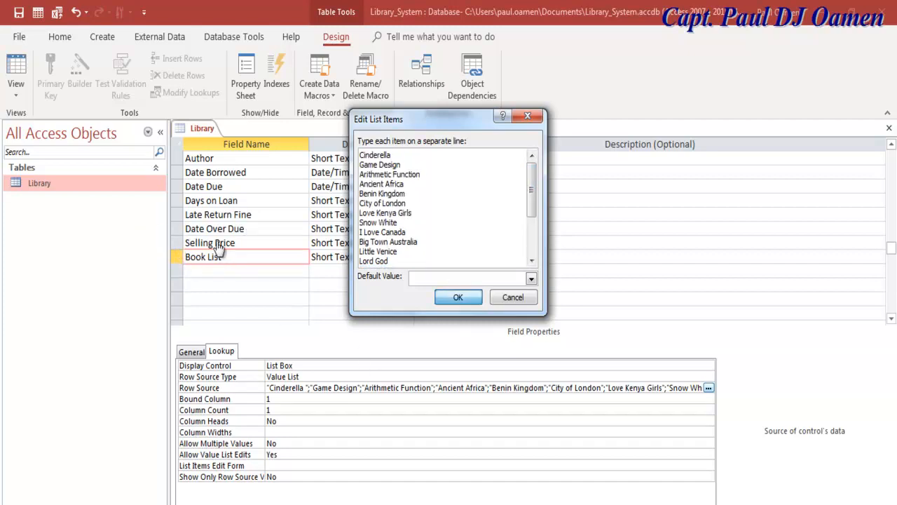
key(Return)
Reopen the Row Source title list to check it, accept it, and return to the grid's top.
click(313, 387)
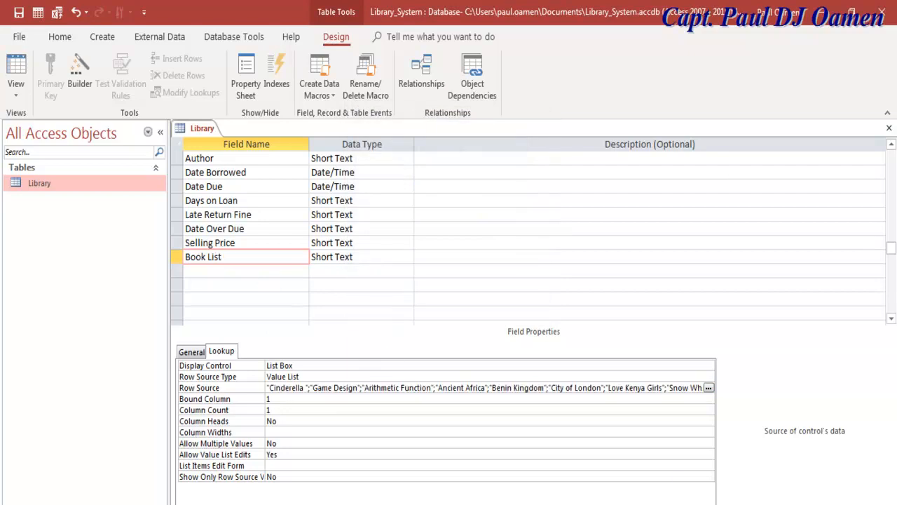
key(ctrl+F2)
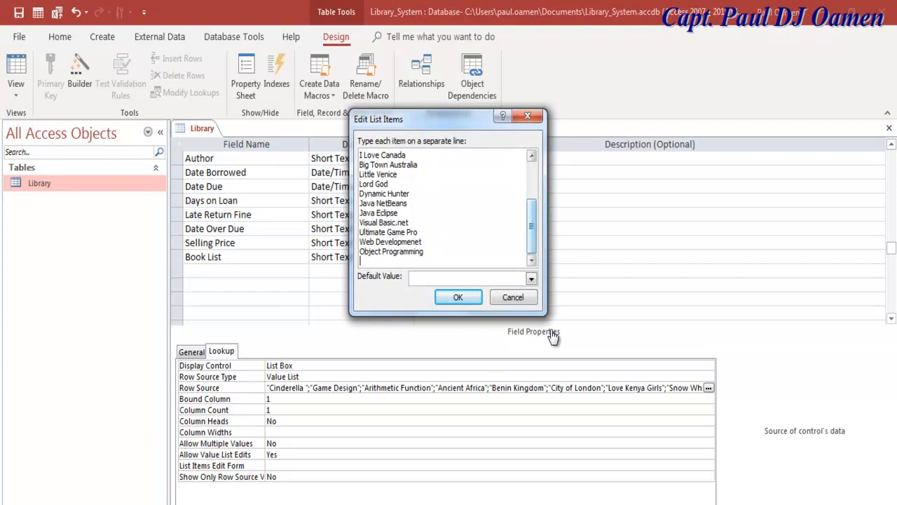
scroll(447, 208, up, 3)
key(Return)
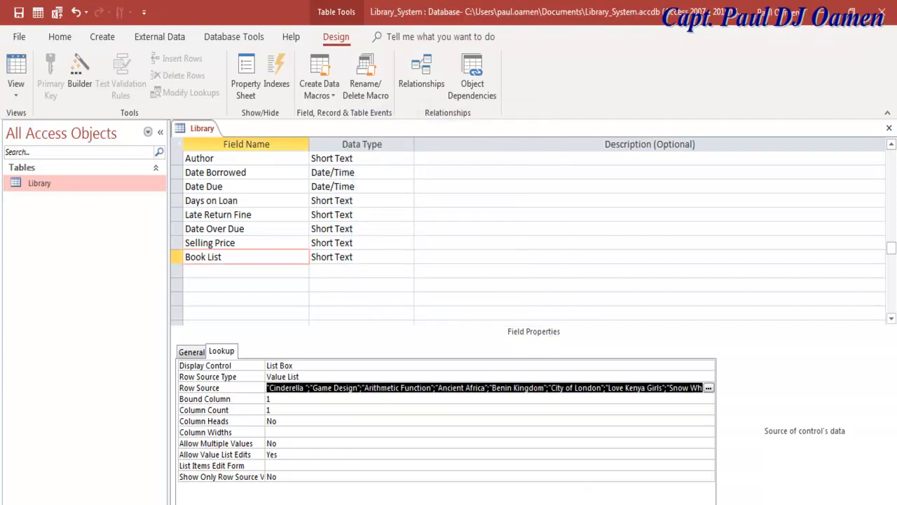
click(686, 498)
scroll(687, 498, up, 3)
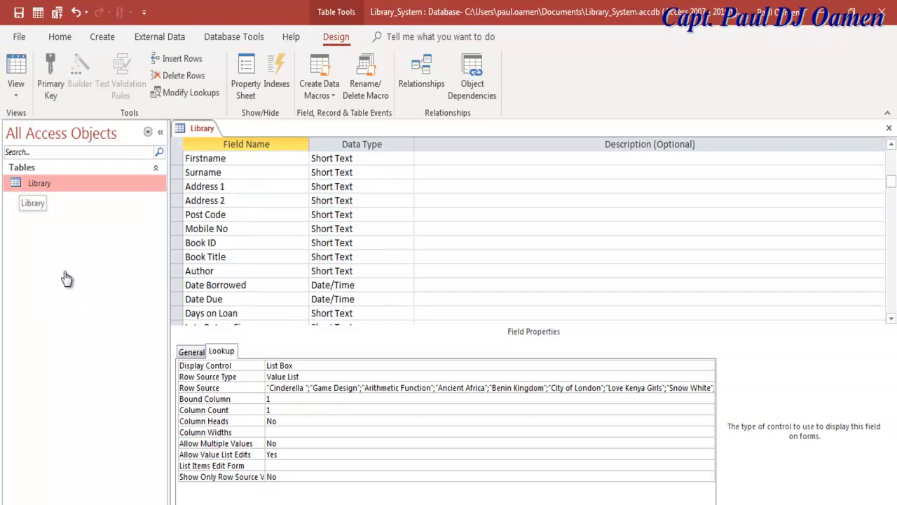
Switch the Library table to Datasheet view, saving the design, then close the Library tab.
click(17, 91)
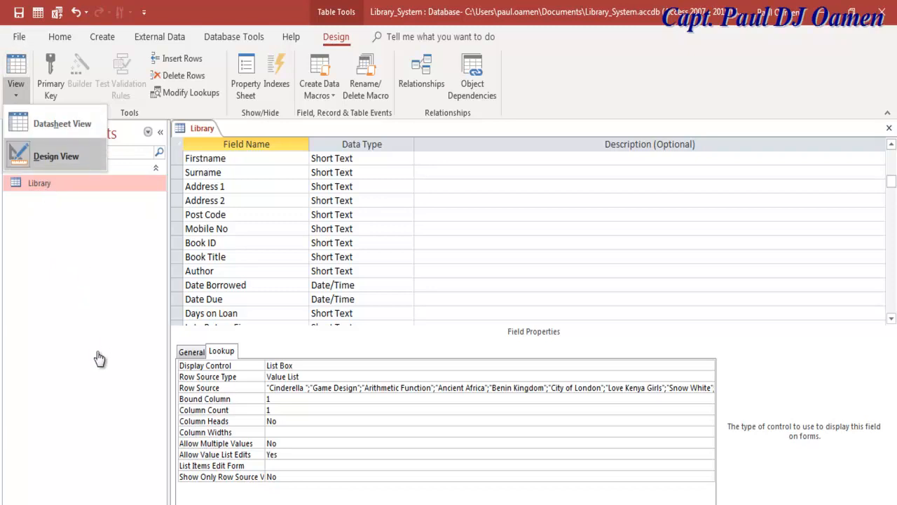
click(62, 124)
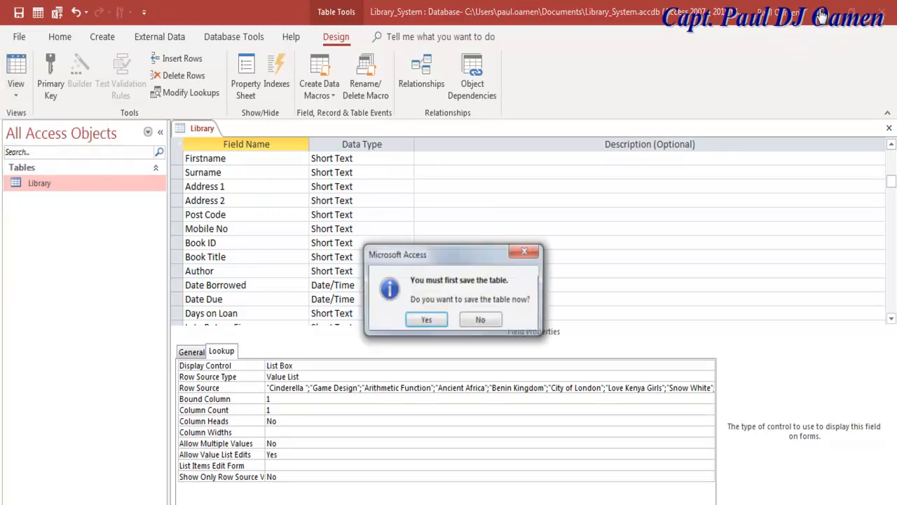
key(Return)
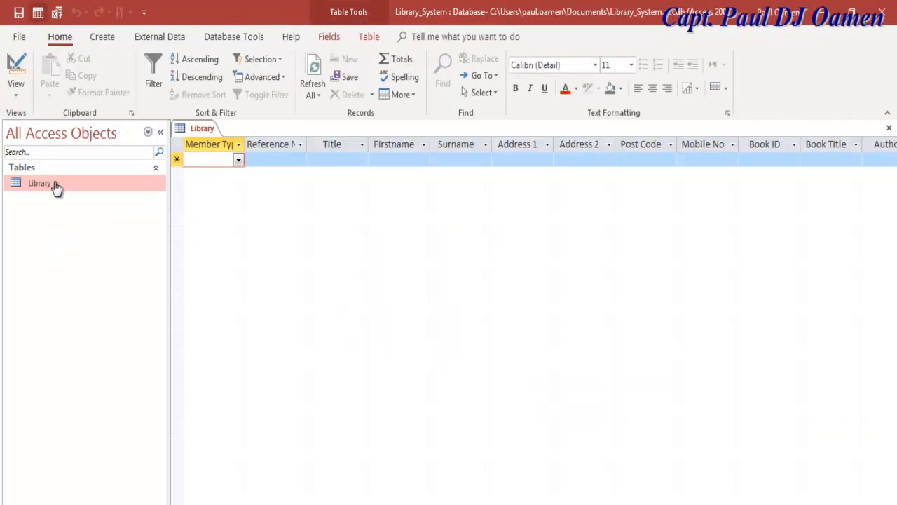
click(889, 128)
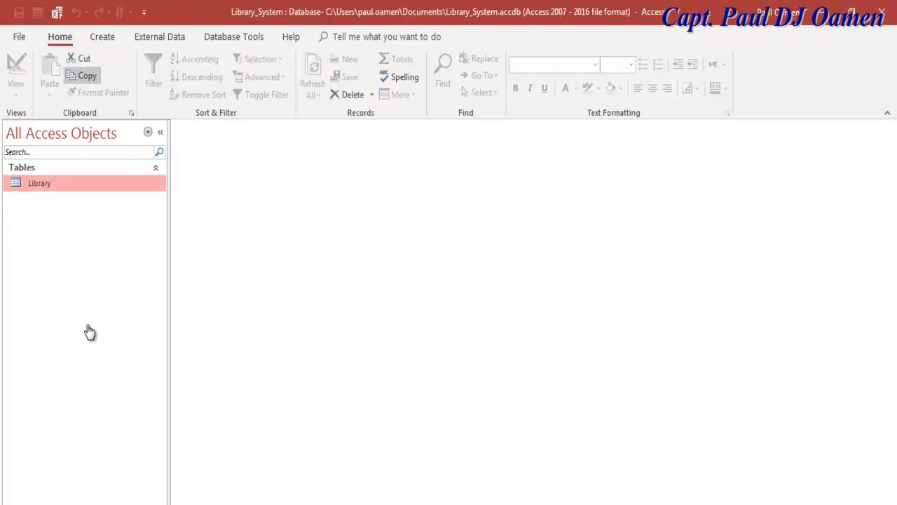
Show the Create commands and drag the navigation pane narrower.
click(102, 37)
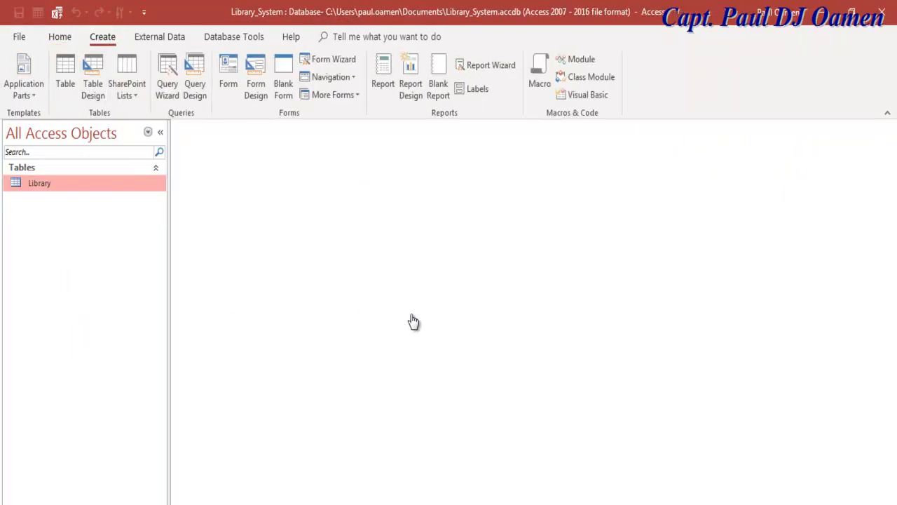
mouse_move(169, 309)
mouse_down()
mouse_move(79, 308)
mouse_move(82, 323)
mouse_up()
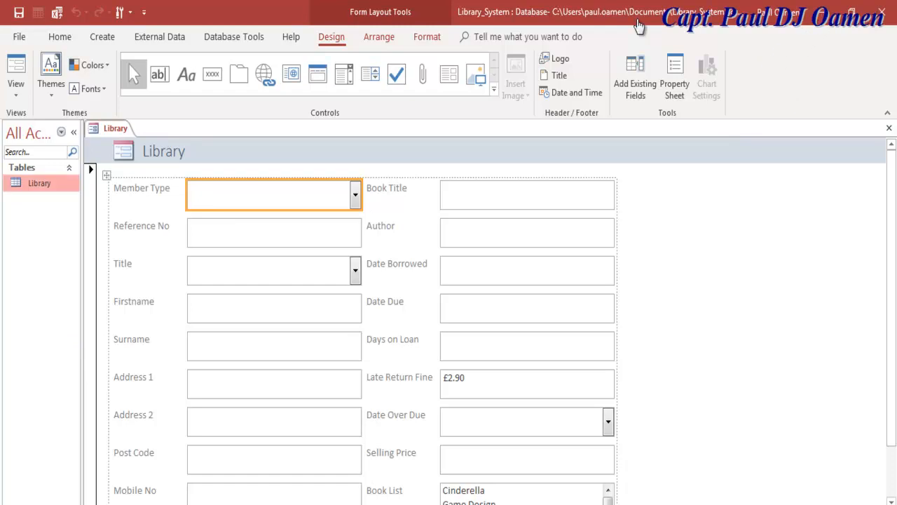
right_click(42, 185)
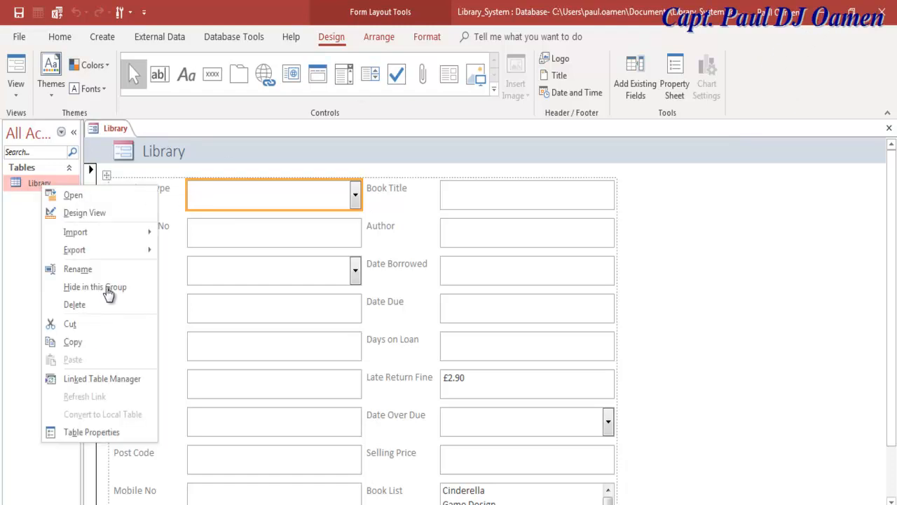
click(85, 213)
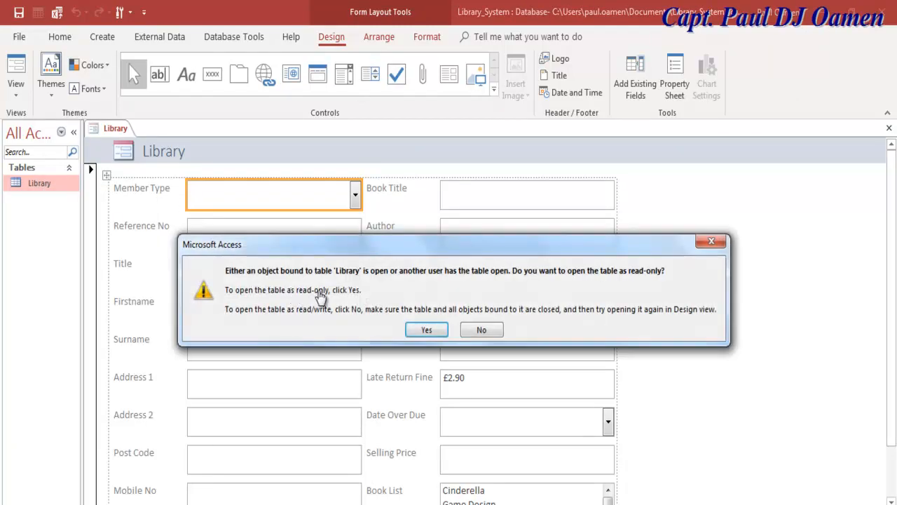
click(426, 329)
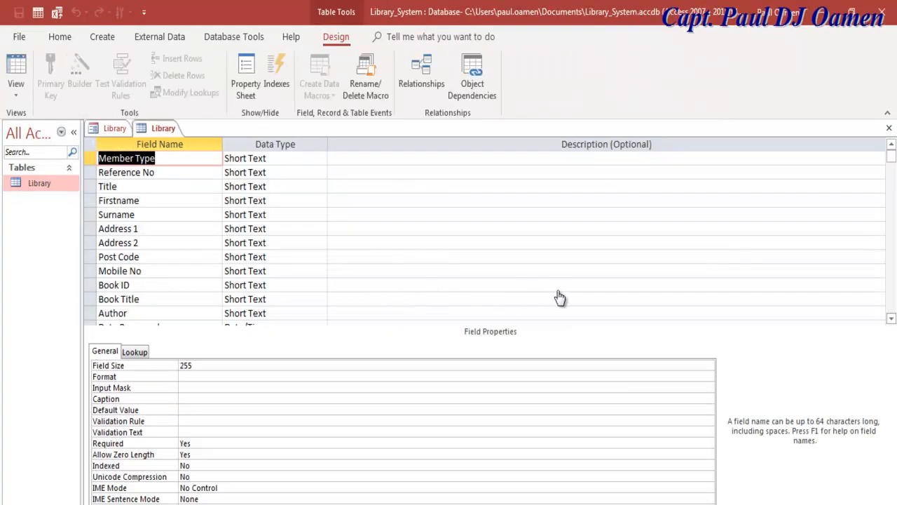
scroll(590, 300, down, 3)
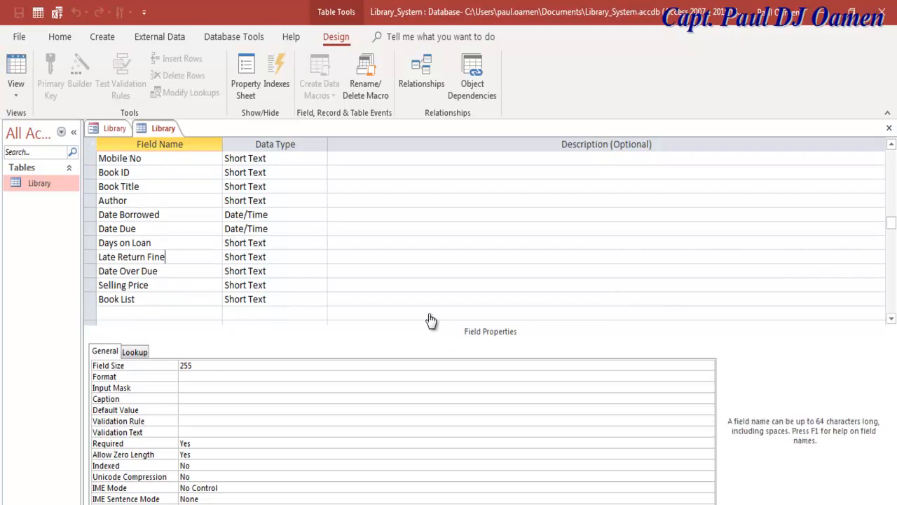
click(164, 257)
click(202, 409)
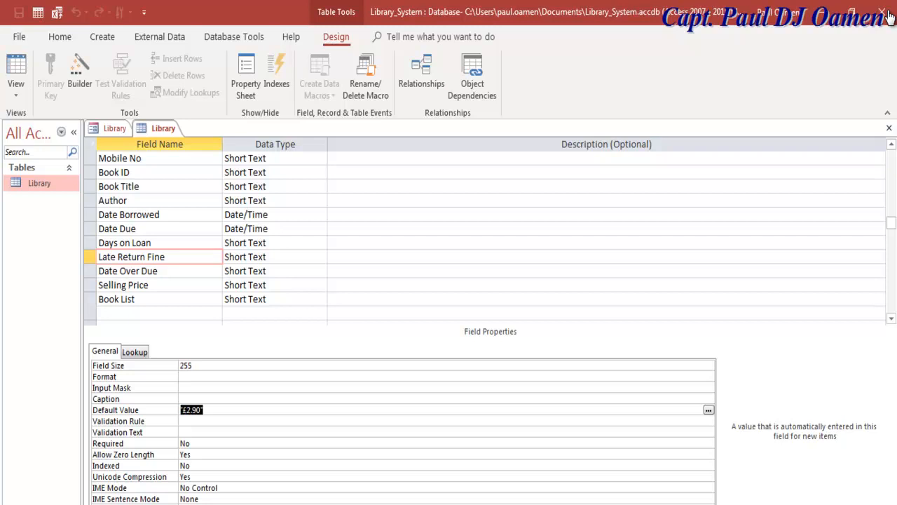
click(203, 409)
click(367, 291)
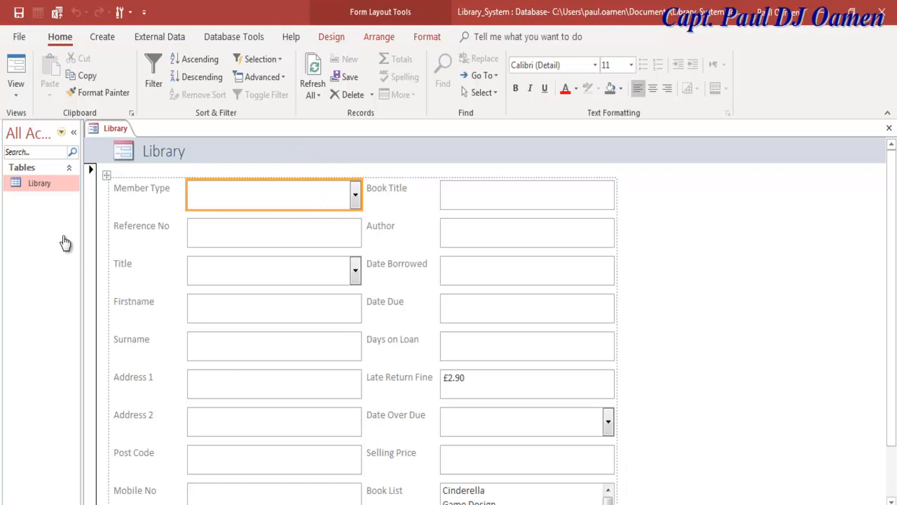
Show the Library form in Form view with the ribbon collapsed and scroll the Book List titles.
click(17, 90)
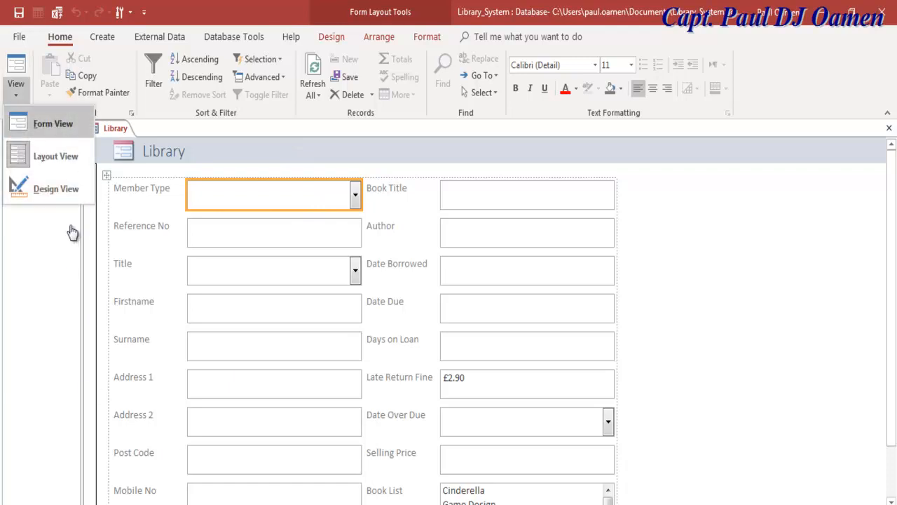
click(53, 115)
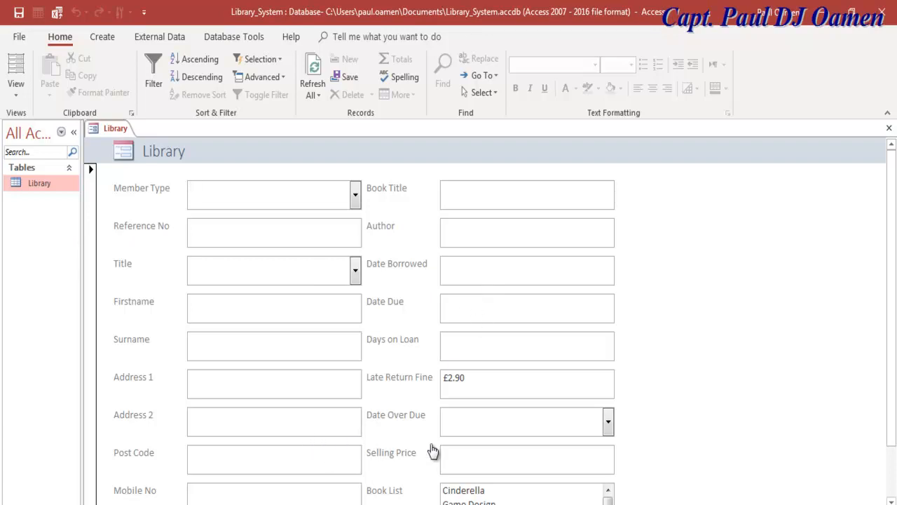
key(ctrl+F1)
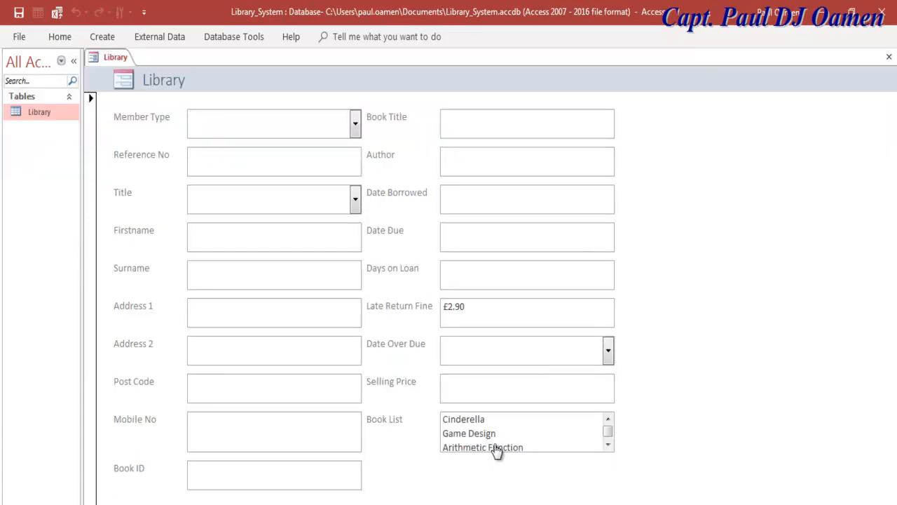
scroll(496, 451, down, 3)
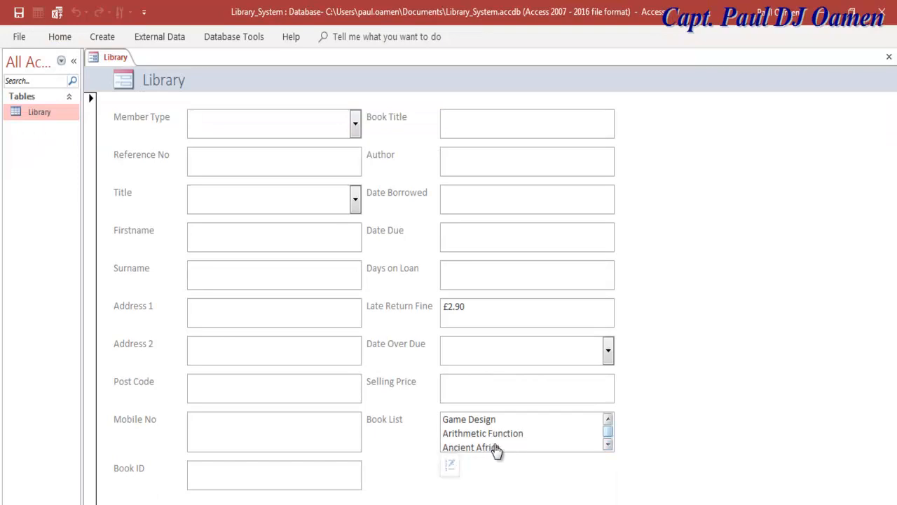
scroll(496, 451, up, 3)
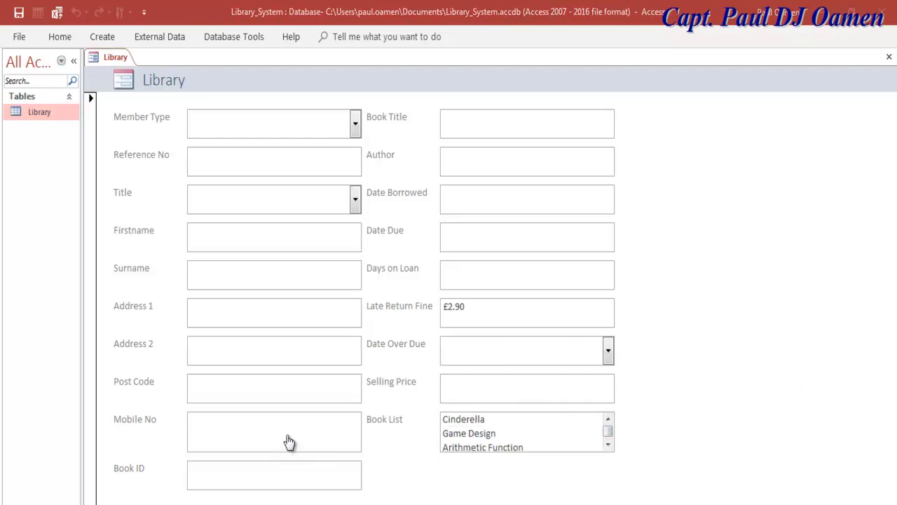
right_click(94, 58)
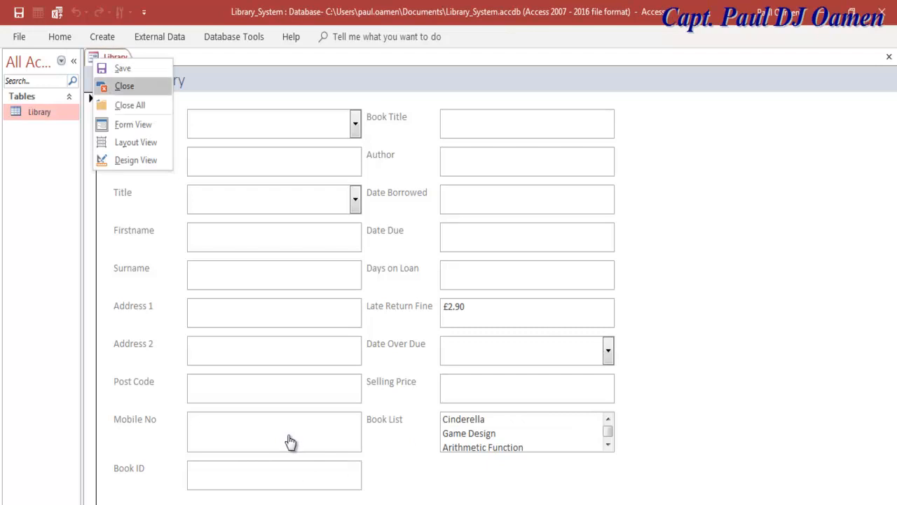
Switch the Library form to Design view and select the form as a whole.
click(135, 160)
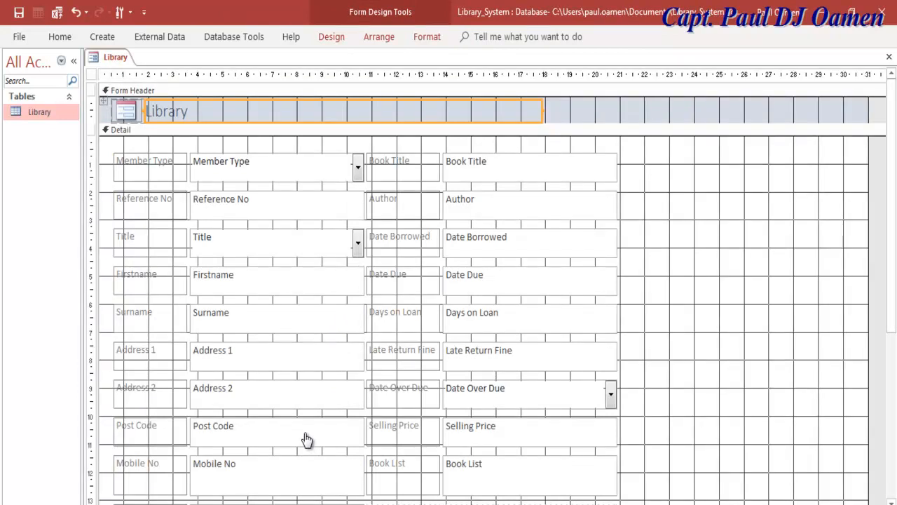
scroll(331, 440, right, 4)
click(808, 306)
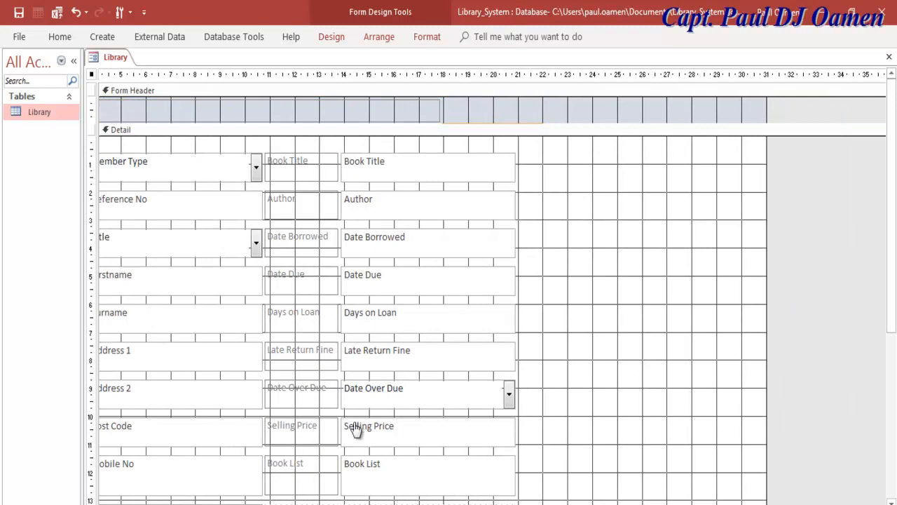
right_click(785, 215)
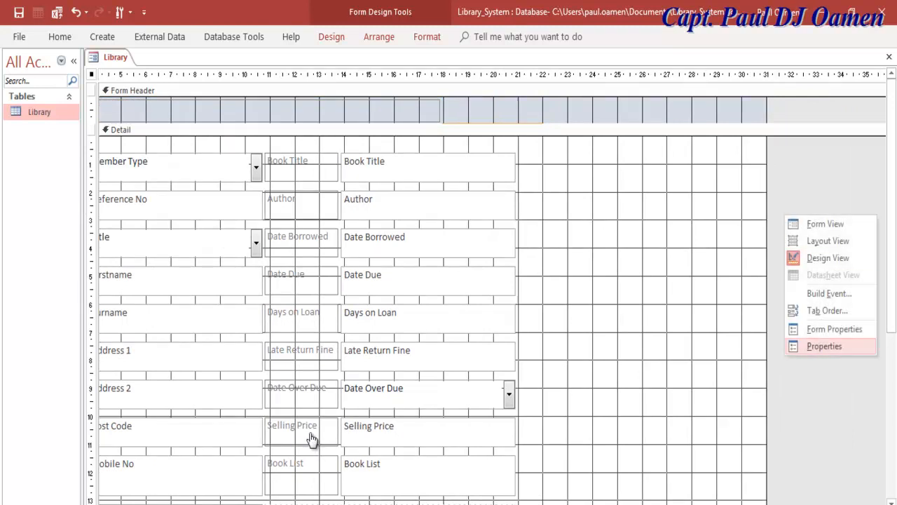
right_click(805, 159)
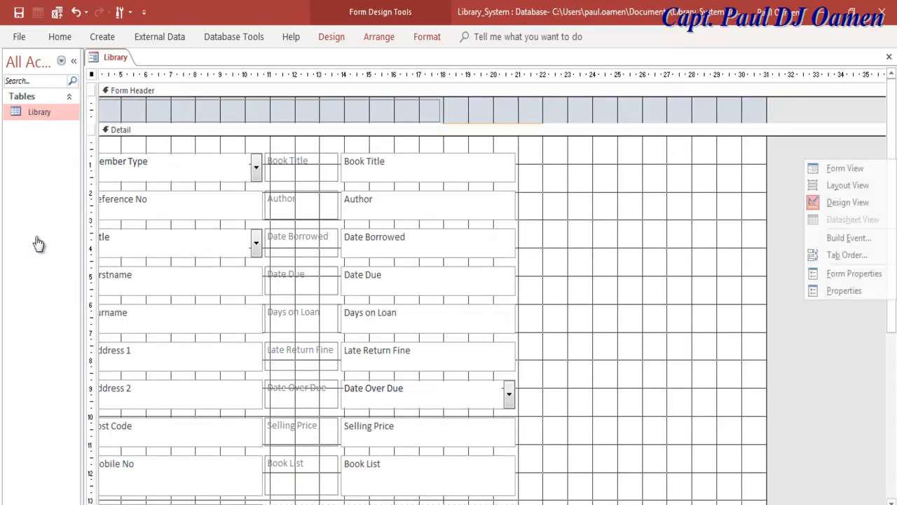
Open the property sheet on its Format properties, widen it, and select the Form Header section.
click(51, 340)
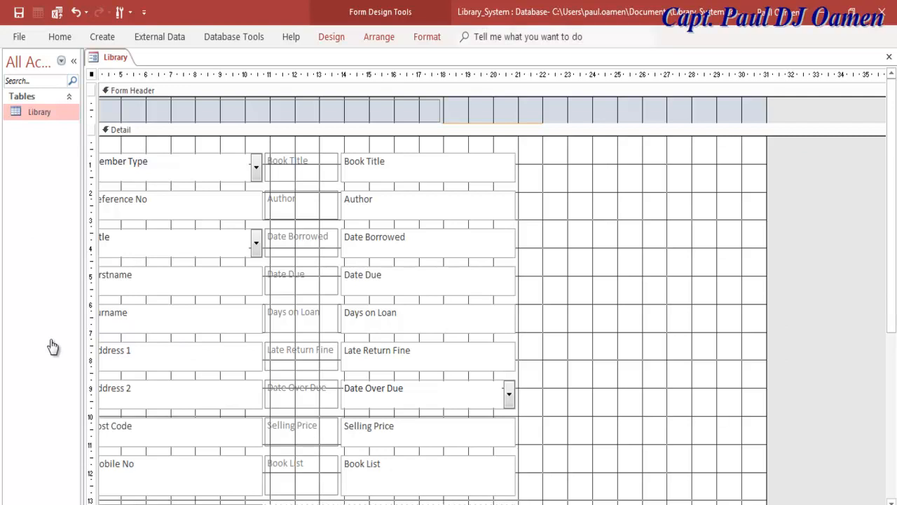
click(331, 37)
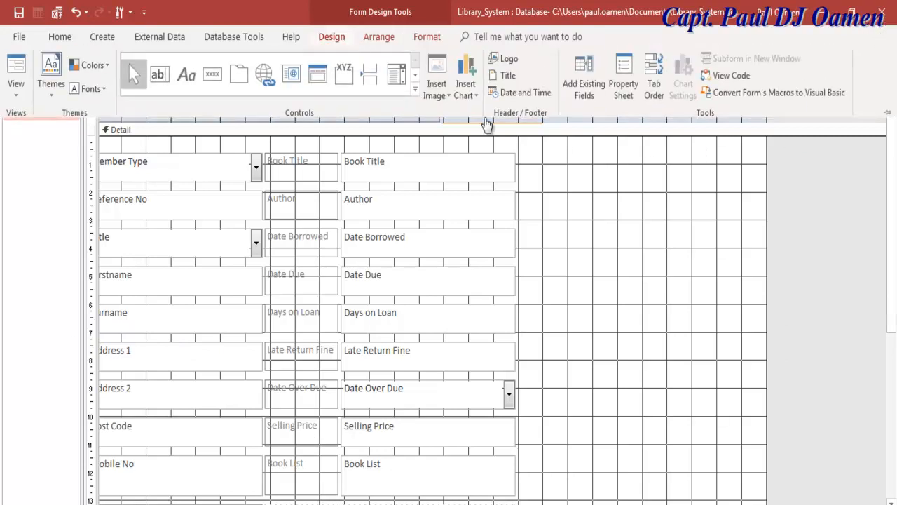
click(562, 137)
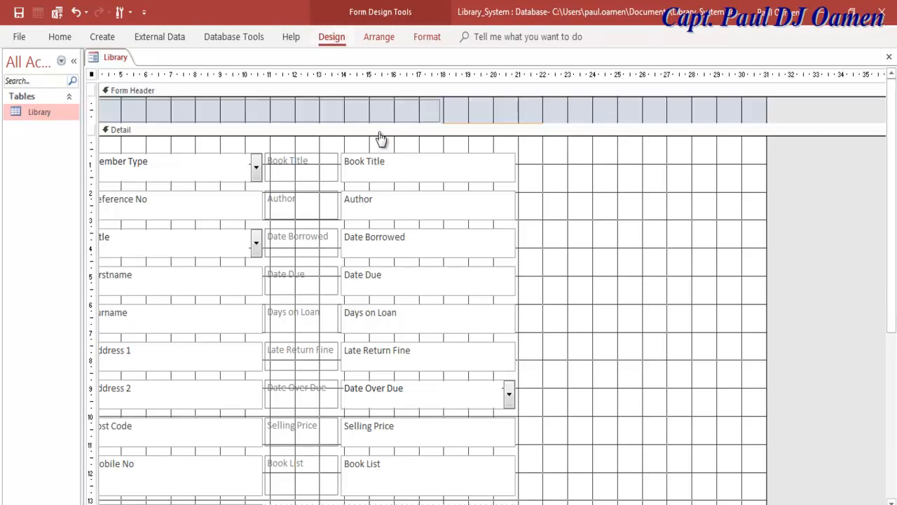
click(331, 37)
key(F4)
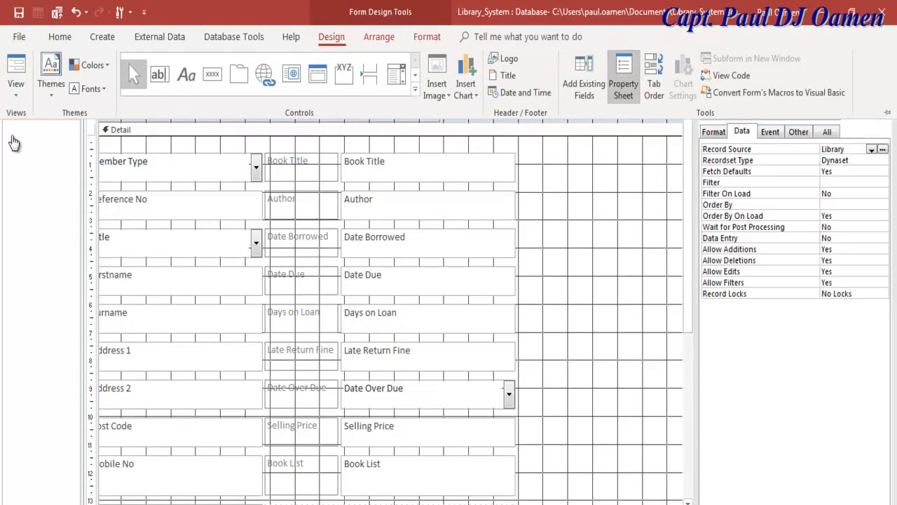
click(13, 137)
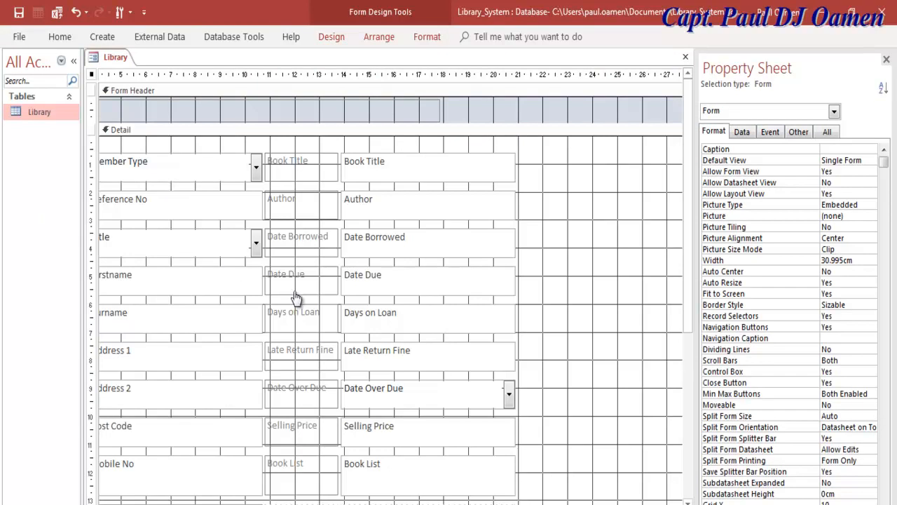
drag(696, 316, 643, 315)
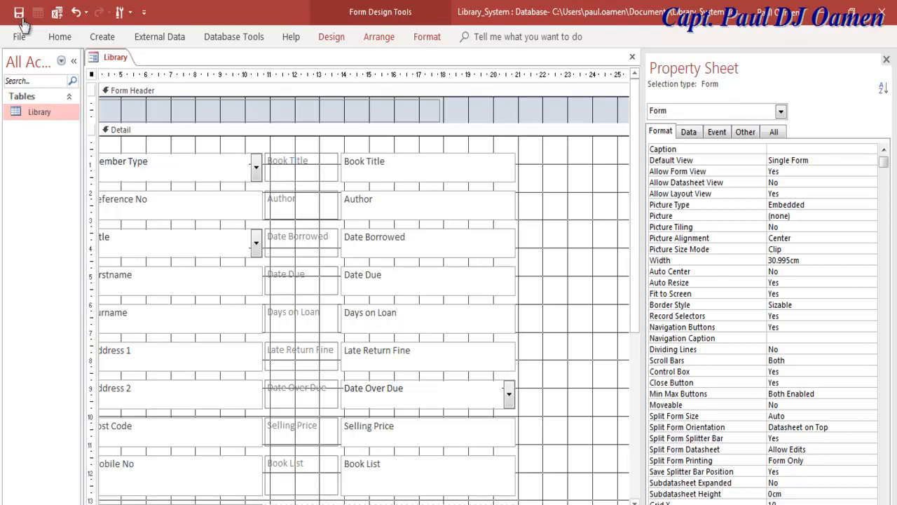
key(Tab)
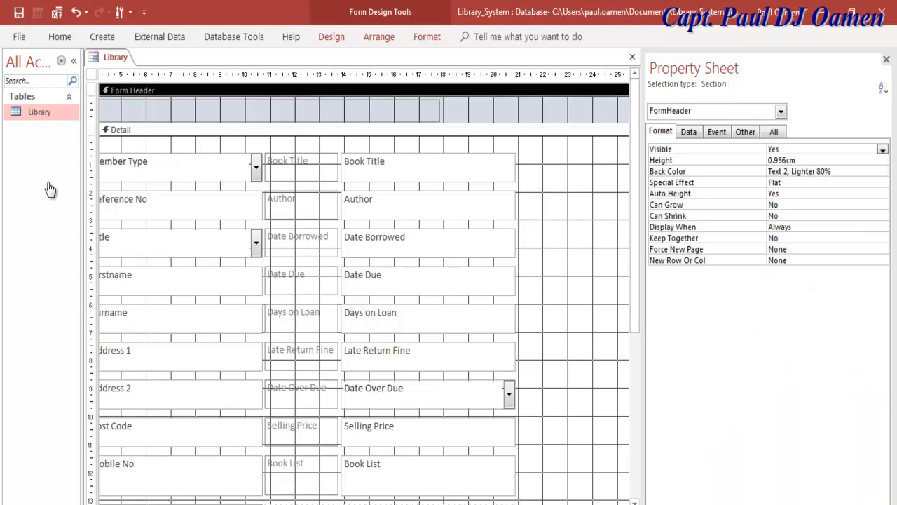
Copy the Form Header's Back Color (Text 2, Lighter 80%) into the Detail section's Back Color.
drag(831, 171, 768, 171)
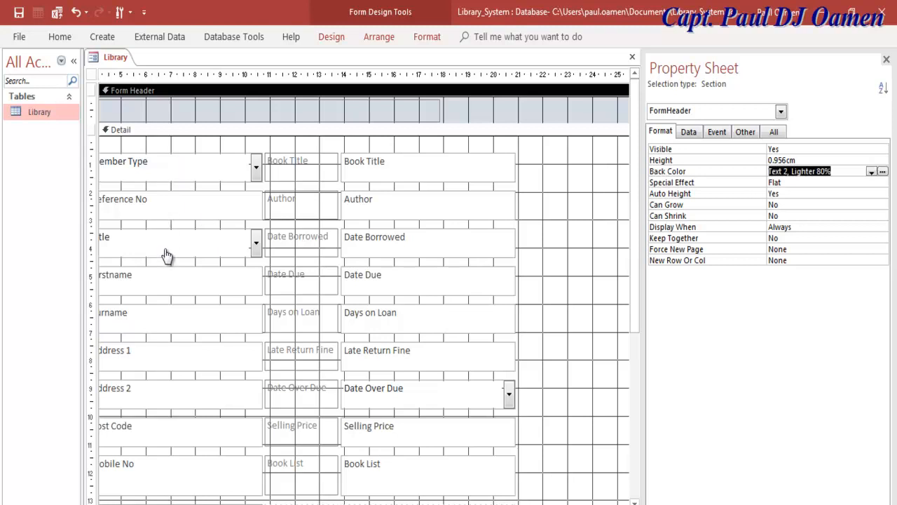
right_click(785, 171)
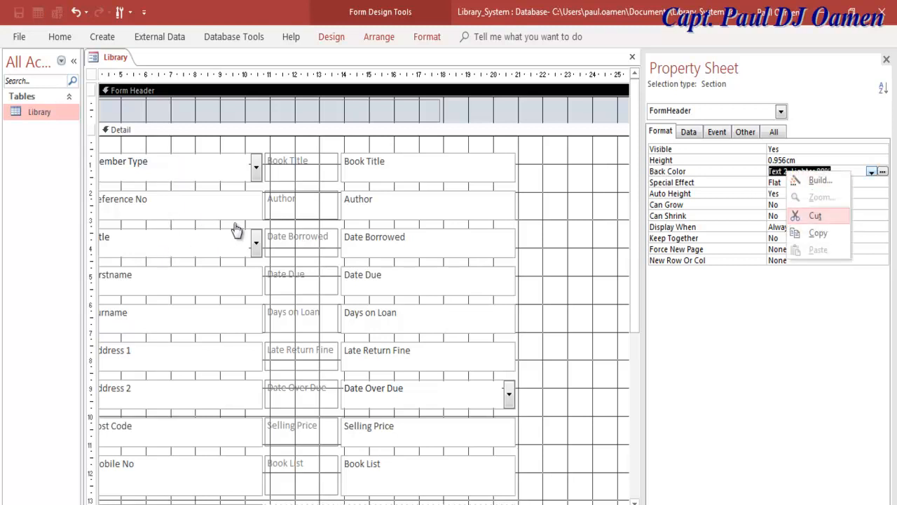
click(817, 234)
click(481, 363)
click(290, 254)
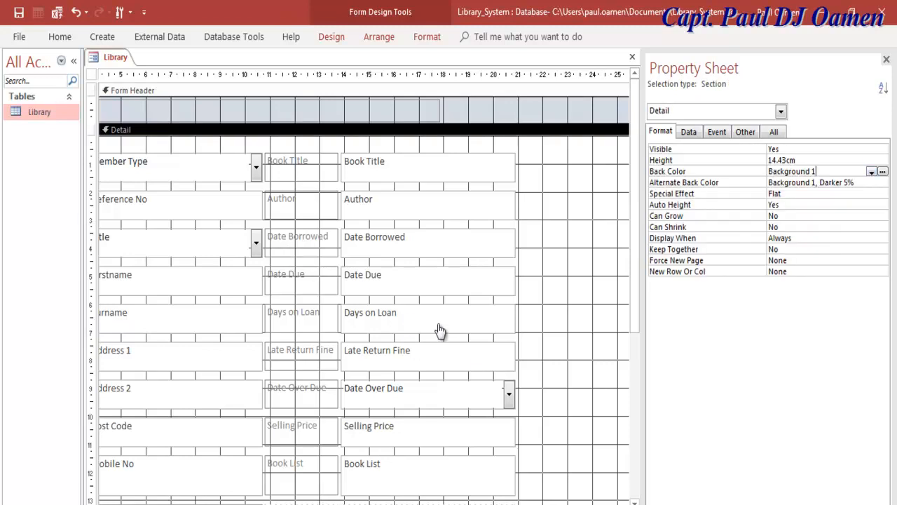
key(ctrl+v)
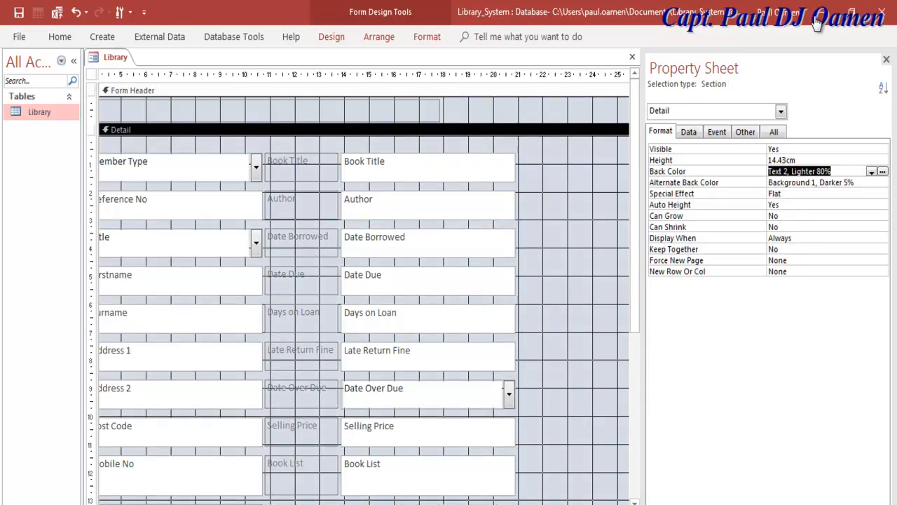
click(471, 227)
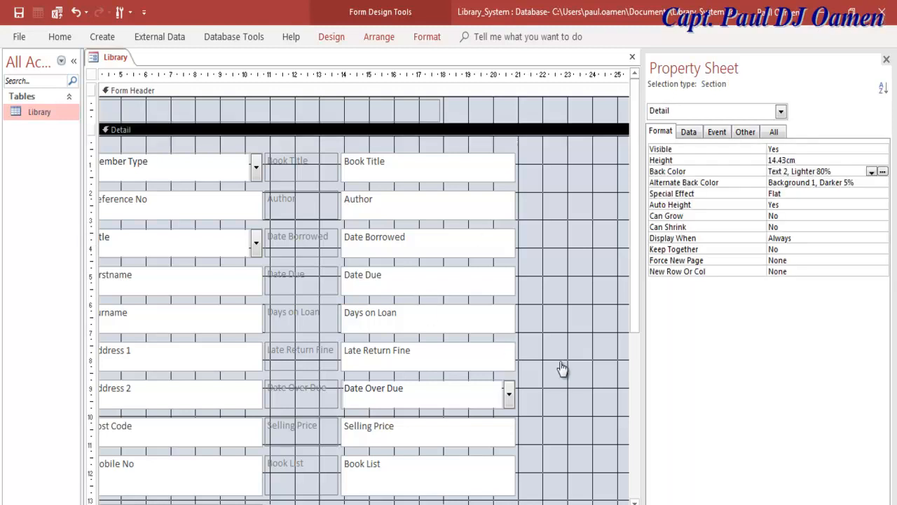
Cut the Book List label and paste it into the Detail section.
drag(635, 307, 635, 380)
click(421, 392)
click(301, 392)
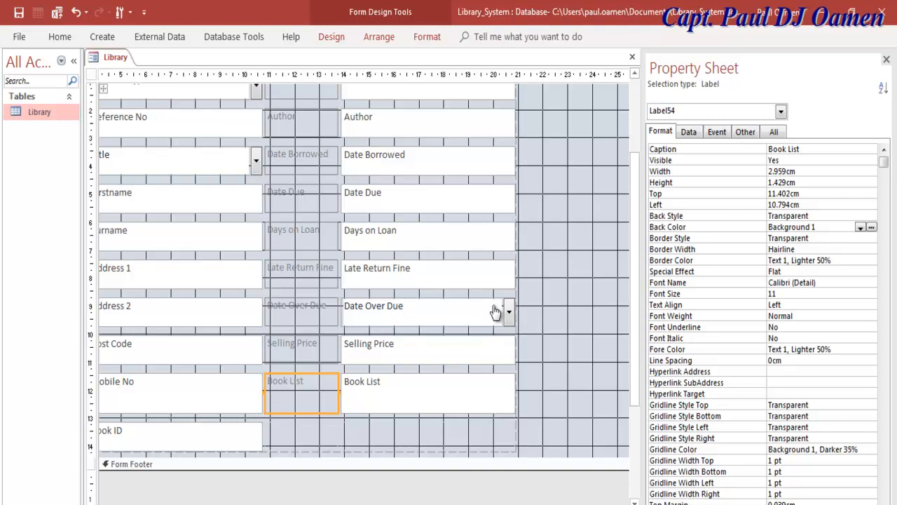
click(512, 324)
click(19, 15)
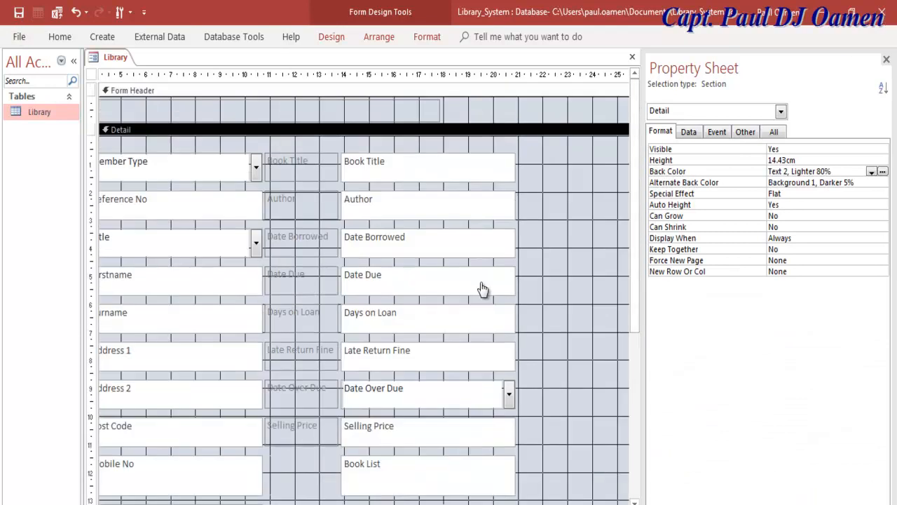
key(ctrl+v)
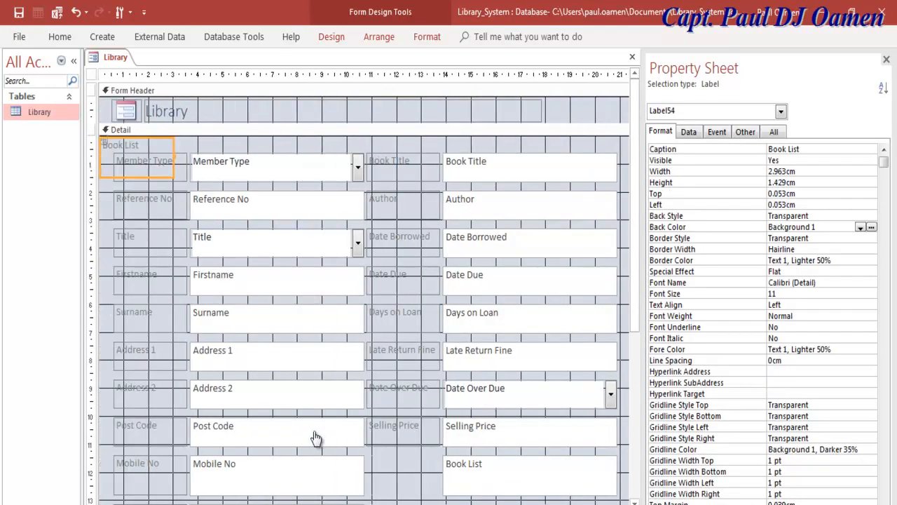
Place the Book List label right of Book Title and cut-and-paste the Book List box under it.
key(F4)
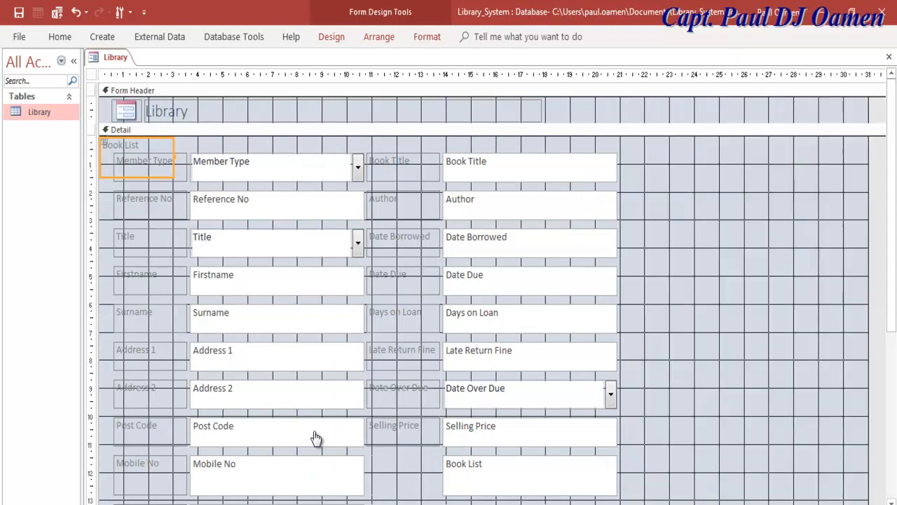
mouse_move(133, 146)
mouse_down()
mouse_move(538, 197)
mouse_move(669, 181)
mouse_move(666, 161)
mouse_up()
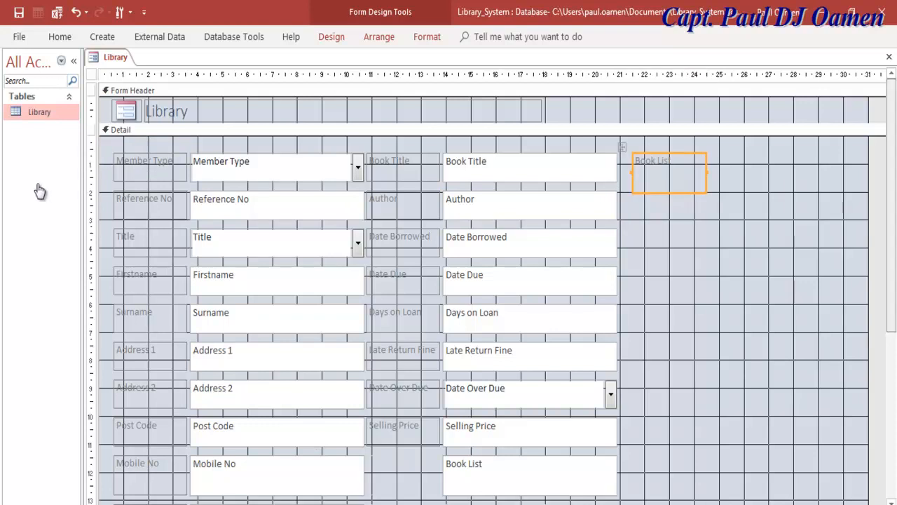
scroll(40, 191, down, 3)
click(522, 332)
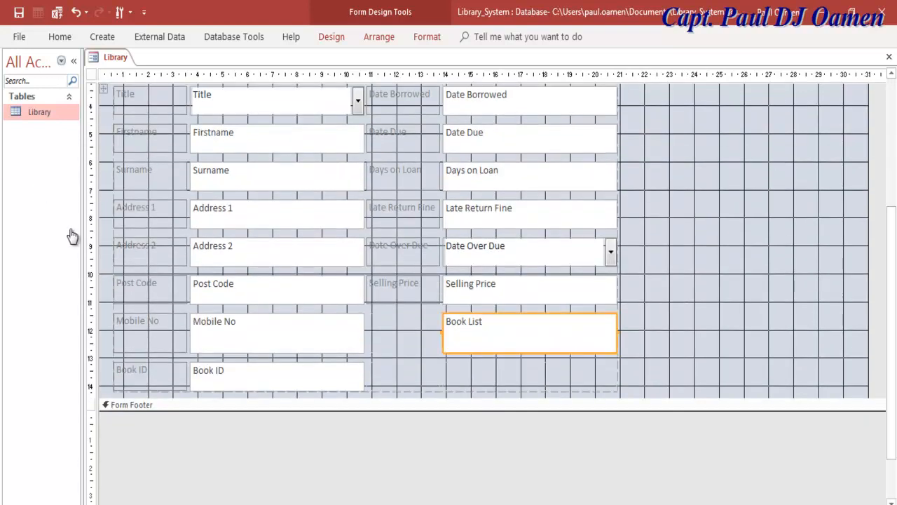
right_click(467, 333)
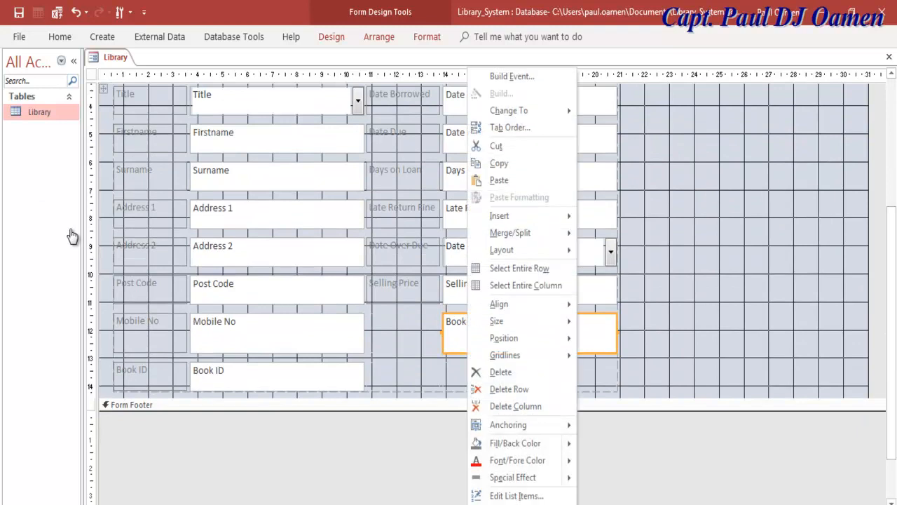
click(496, 146)
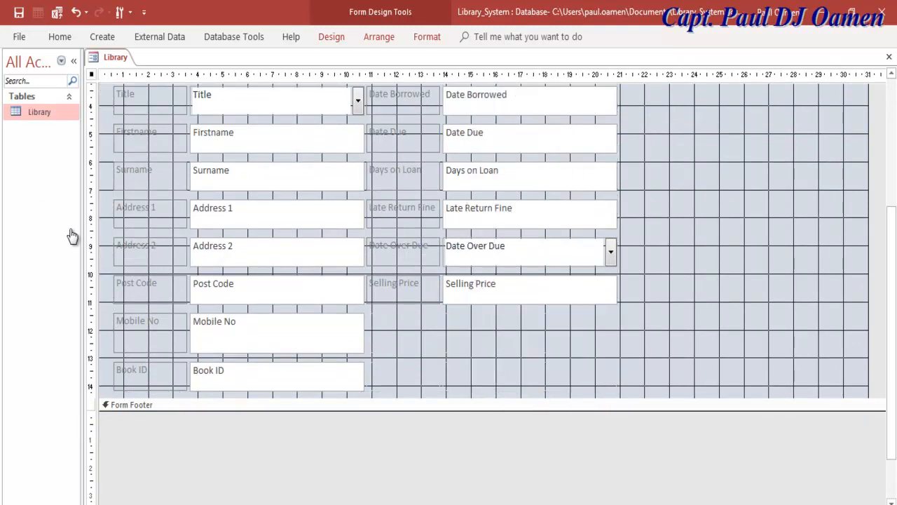
key(ctrl+v)
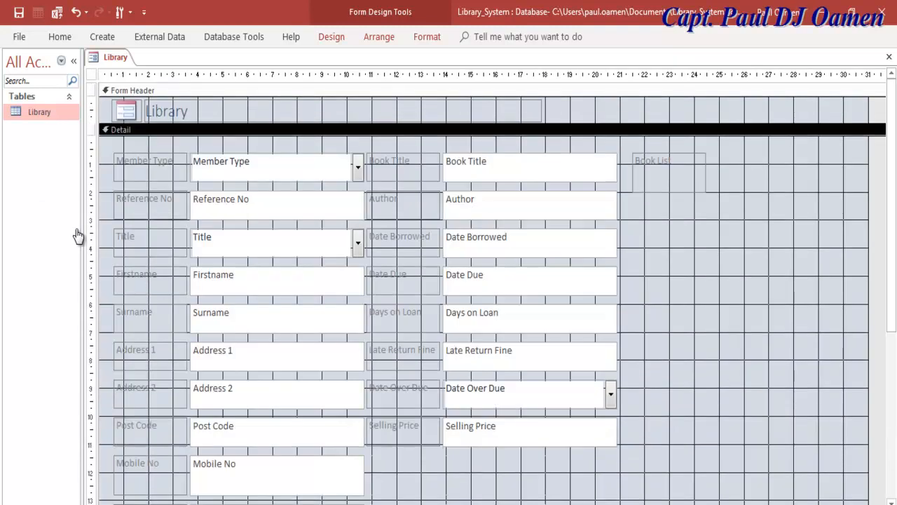
key(ctrl+v)
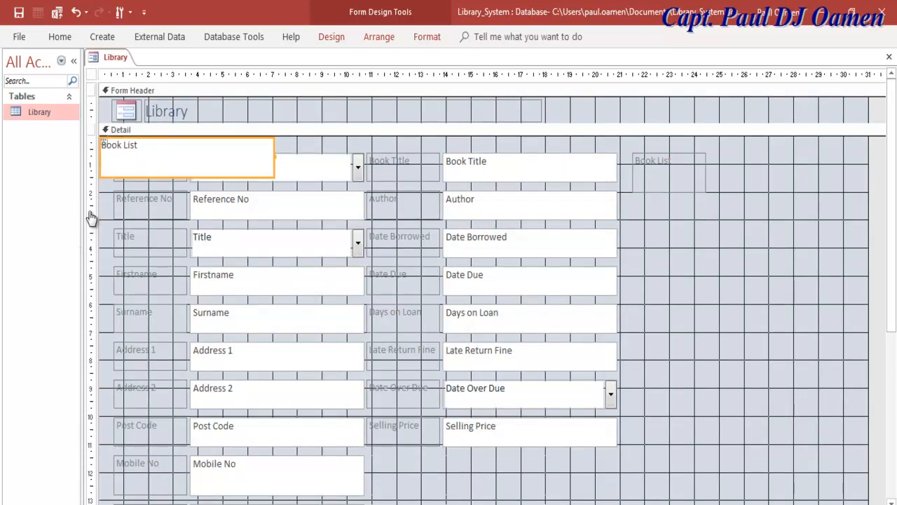
drag(141, 168, 673, 229)
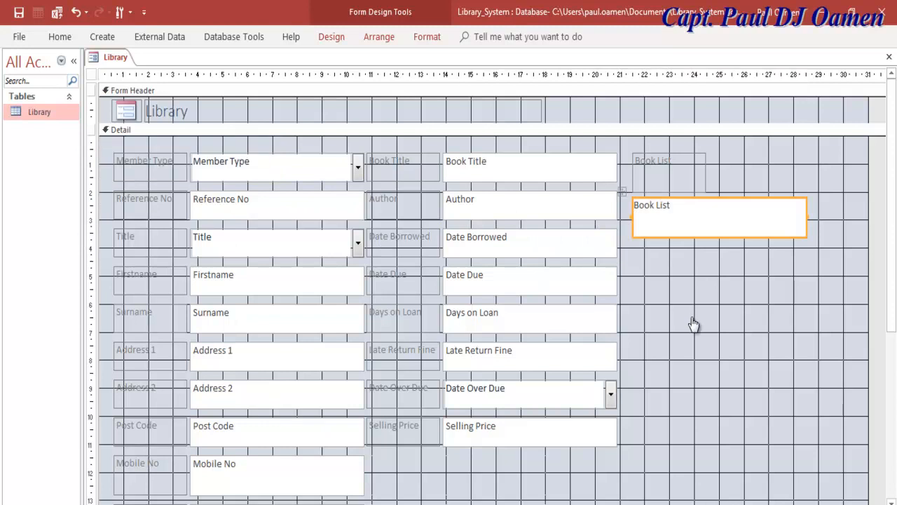
Widen the Book List label to match the box and show the box's properties.
drag(706, 173, 811, 172)
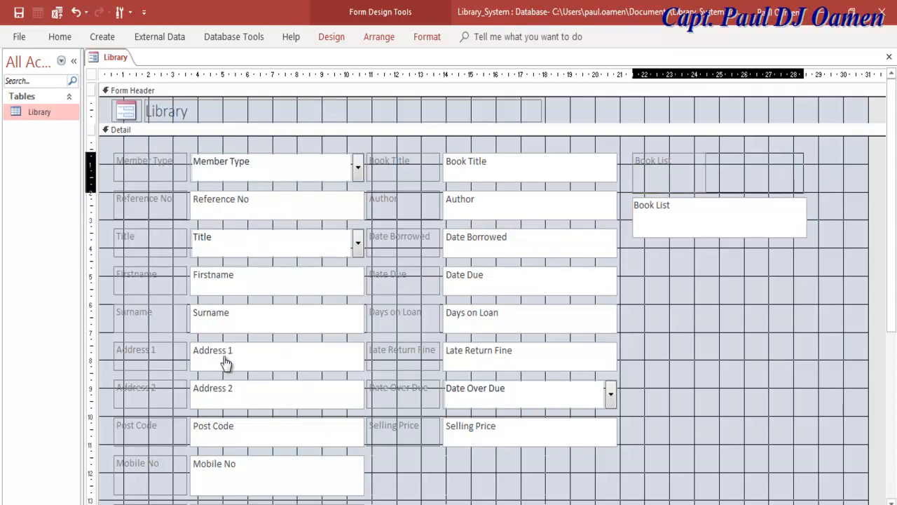
key(Tab)
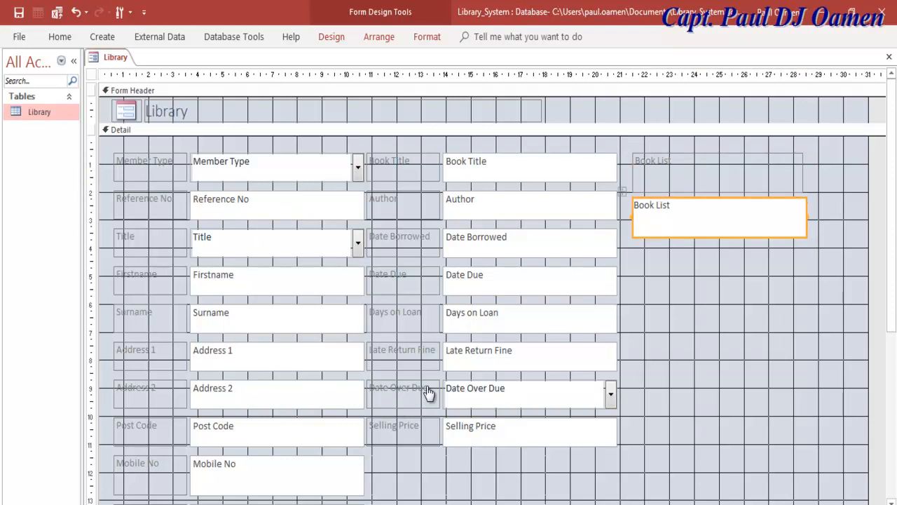
key(shift+F10)
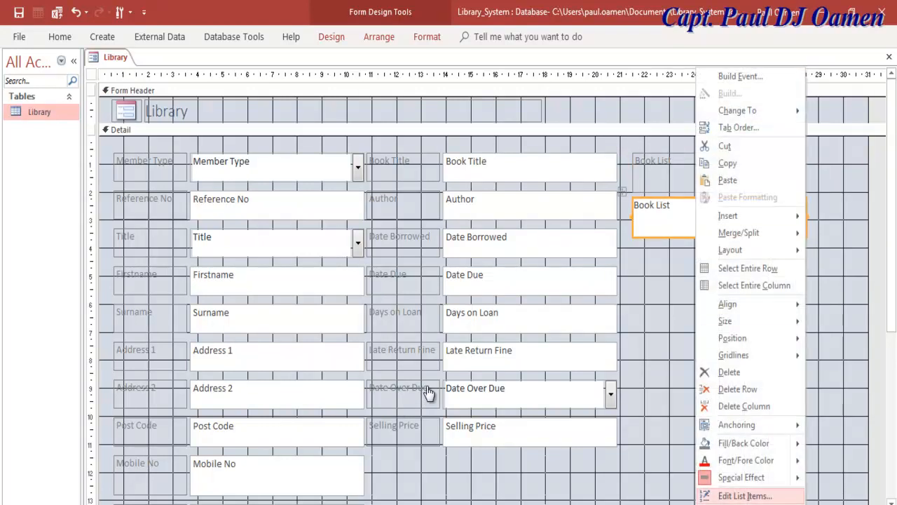
key(Escape)
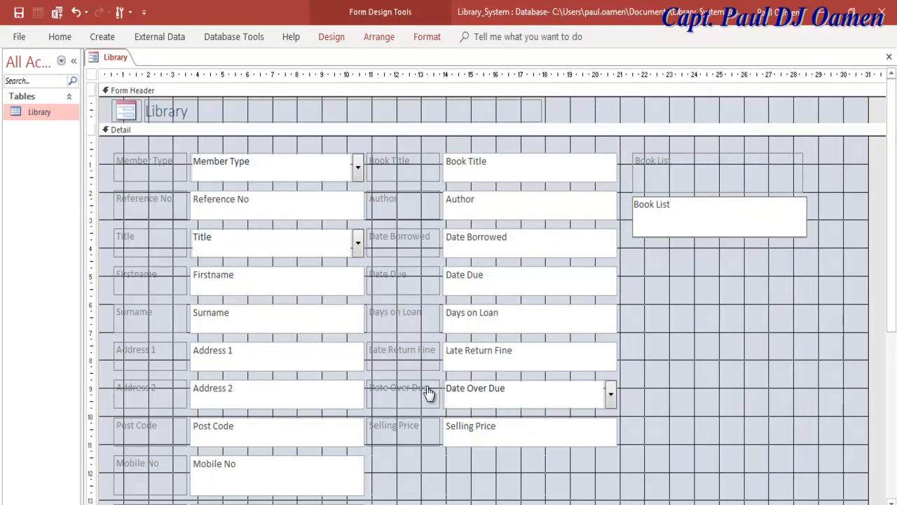
key(Escape)
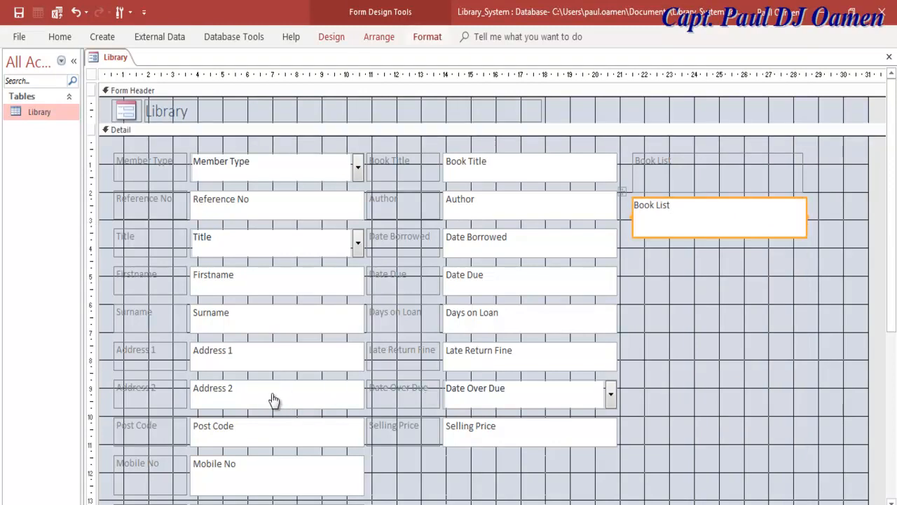
key(ctrl+F1)
key(F4)
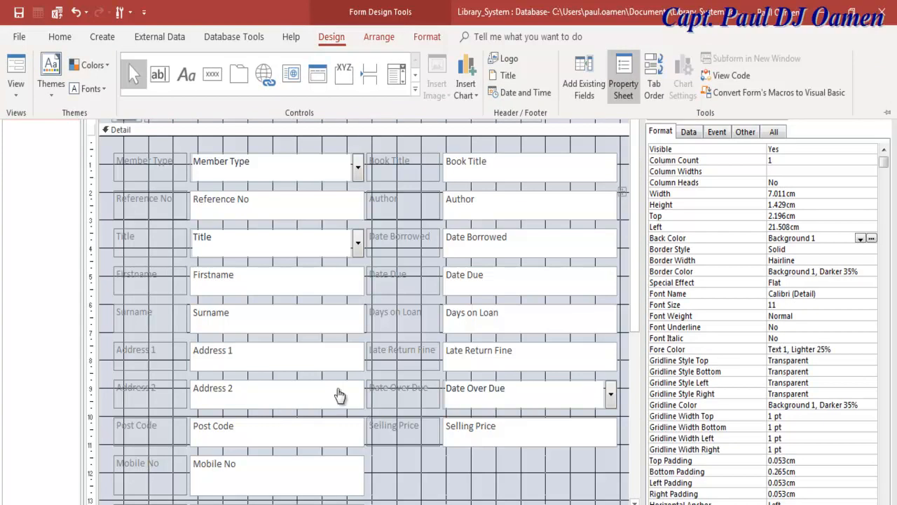
Set the Book List list box Height to 10.429cm.
key(ctrl+F1)
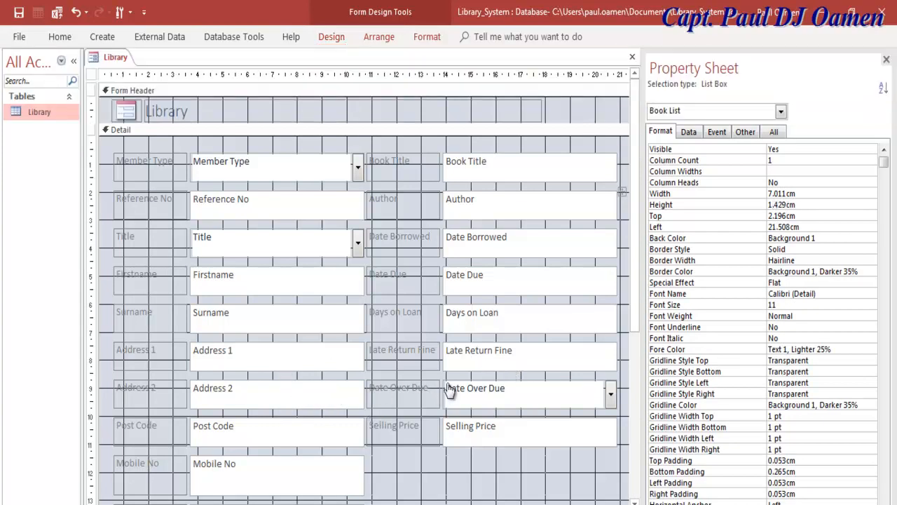
text(0)
key(Return)
key(Up)
key(Right)
text(0)
key(Down)
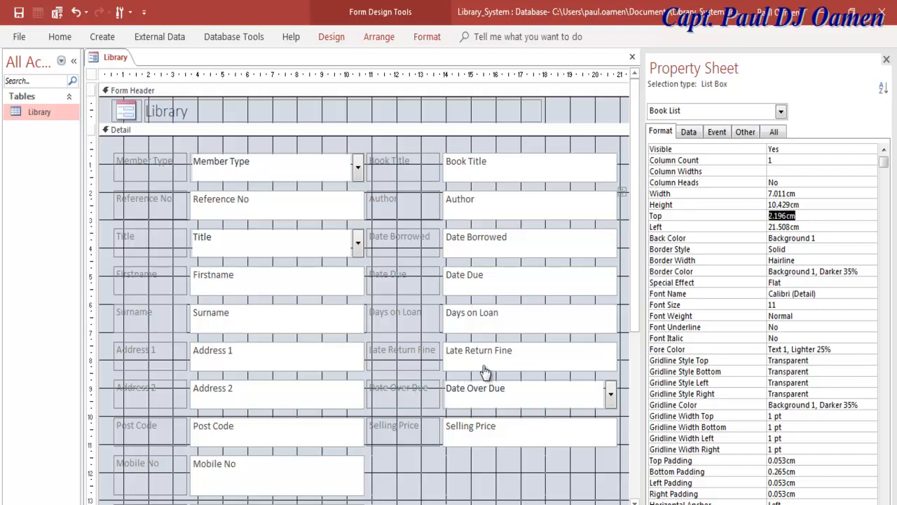
Set the Book List label's Height to 1.032cm.
scroll(296, 384, right, 3)
scroll(296, 384, right, 3)
click(320, 307)
key(Tab)
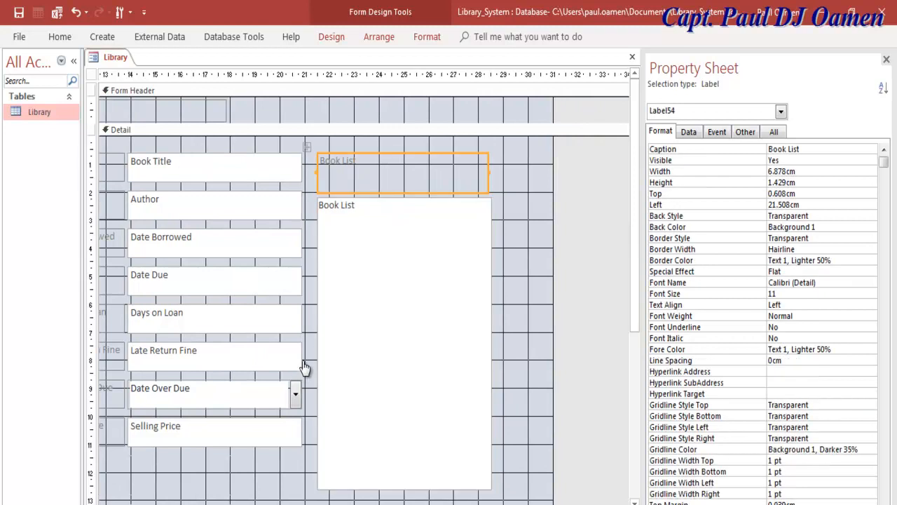
key(F6)
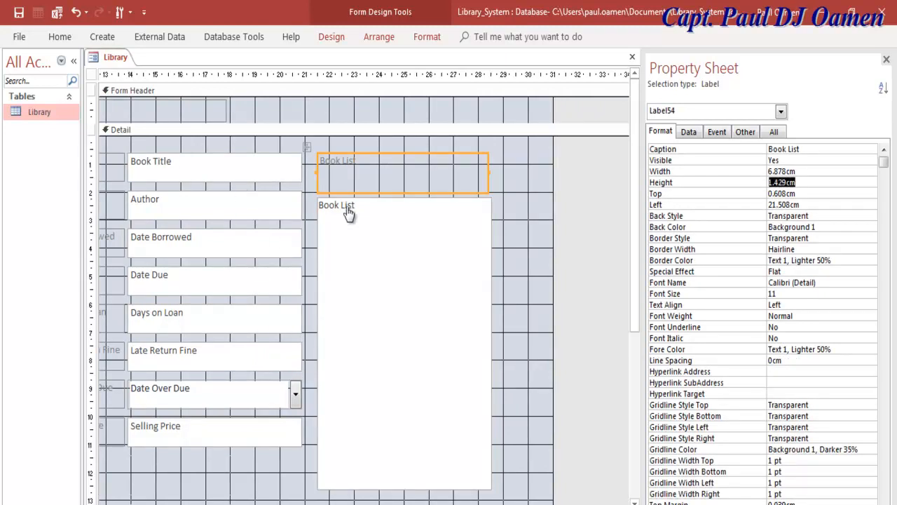
key(Tab)
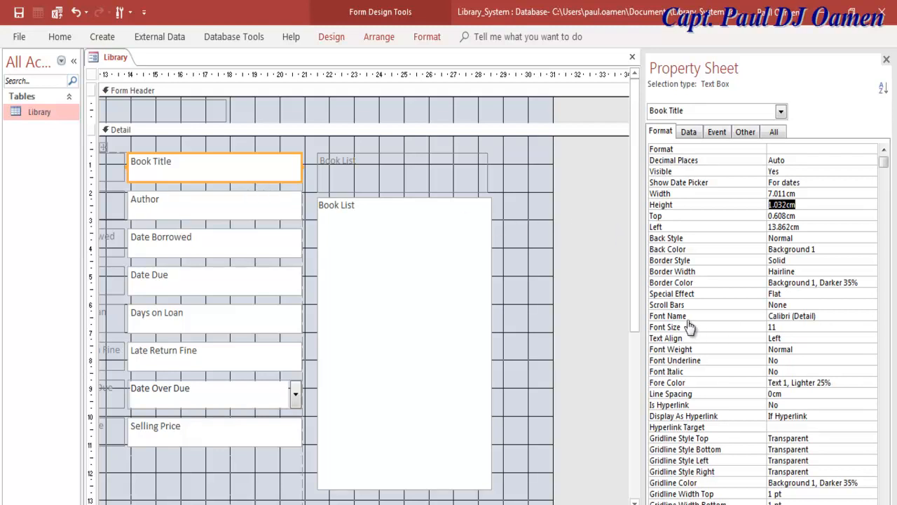
key(Tab)
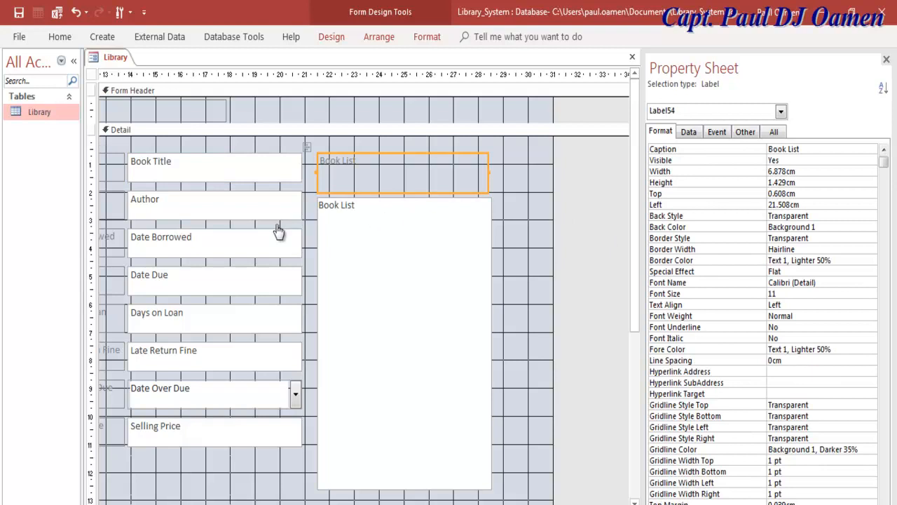
drag(798, 183, 893, 137)
text(1.032cm)
key(Return)
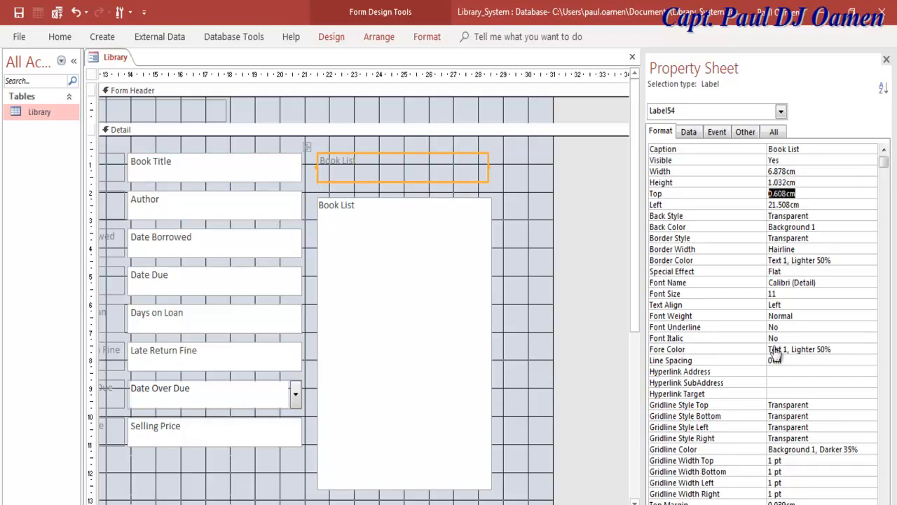
Nudge the Book List box up so it sits directly under its label.
click(427, 418)
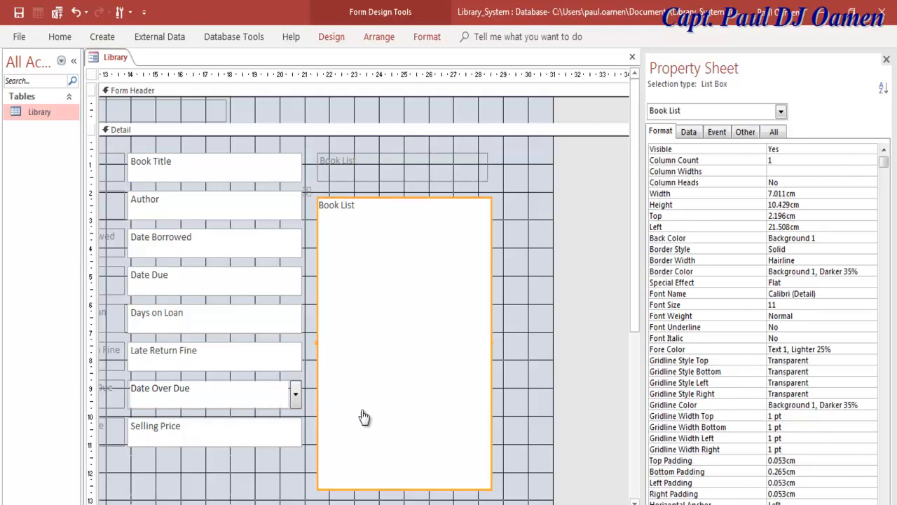
key(Up)
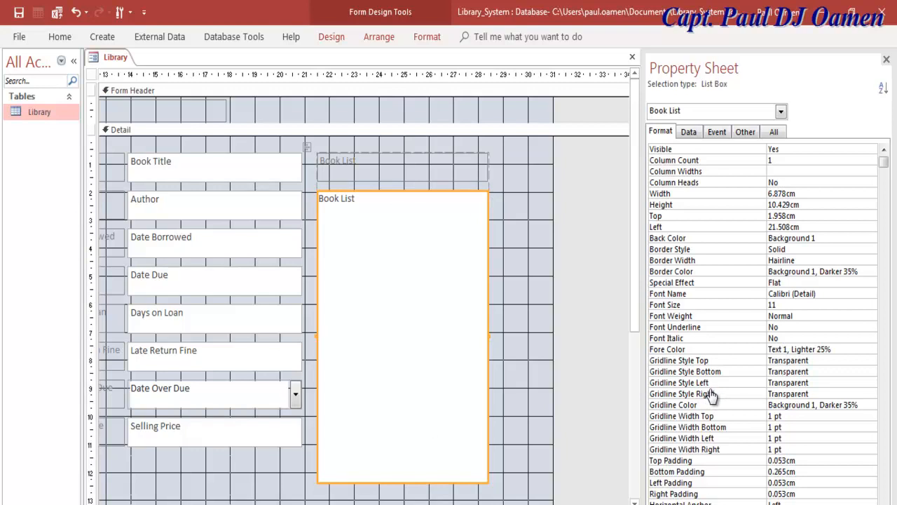
scroll(711, 396, left, 5)
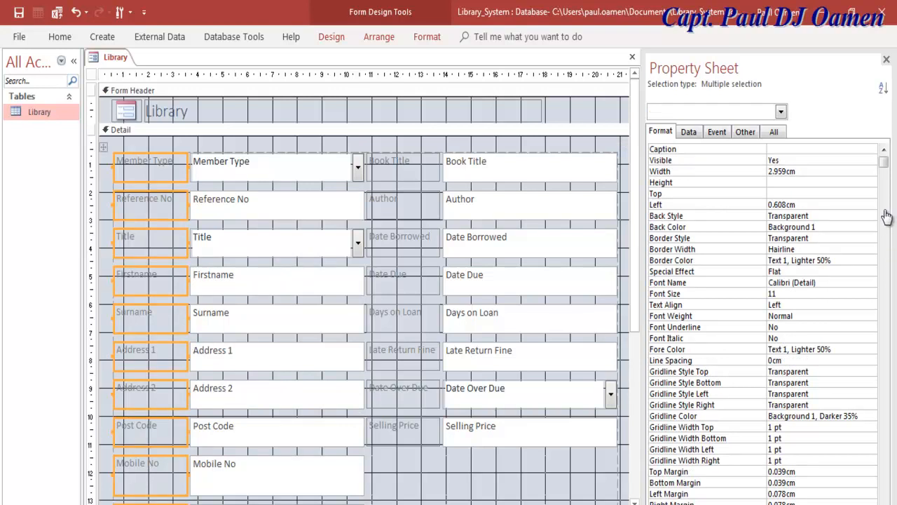
right_click(98, 56)
key(Down)
key(Up)
key(Up)
key(Return)
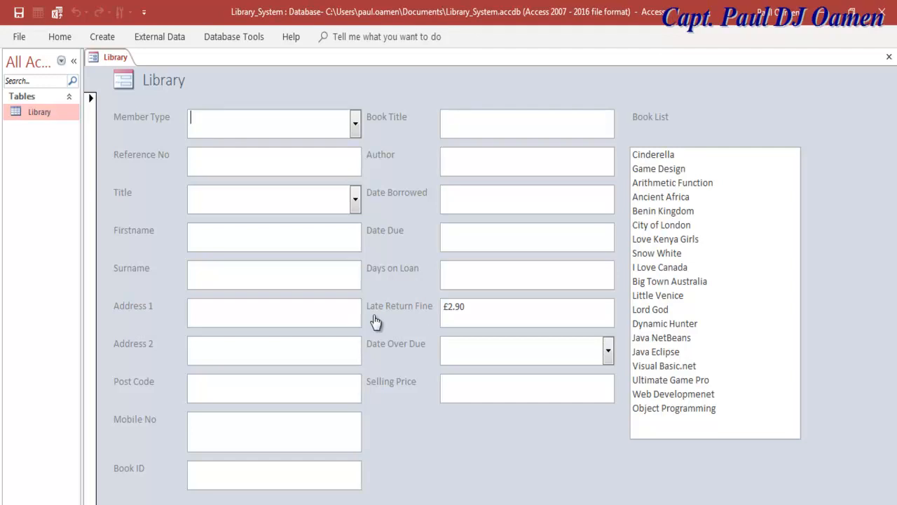
key(shift+F10)
key(Up)
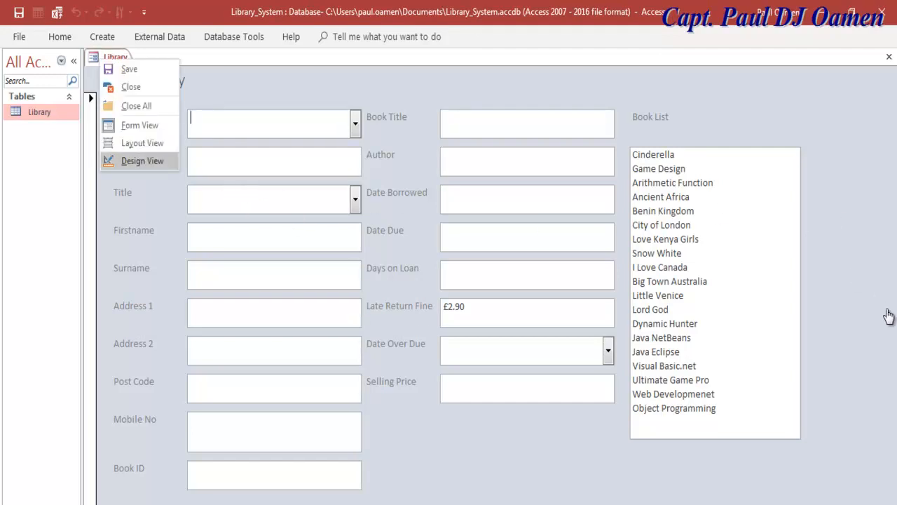
key(Return)
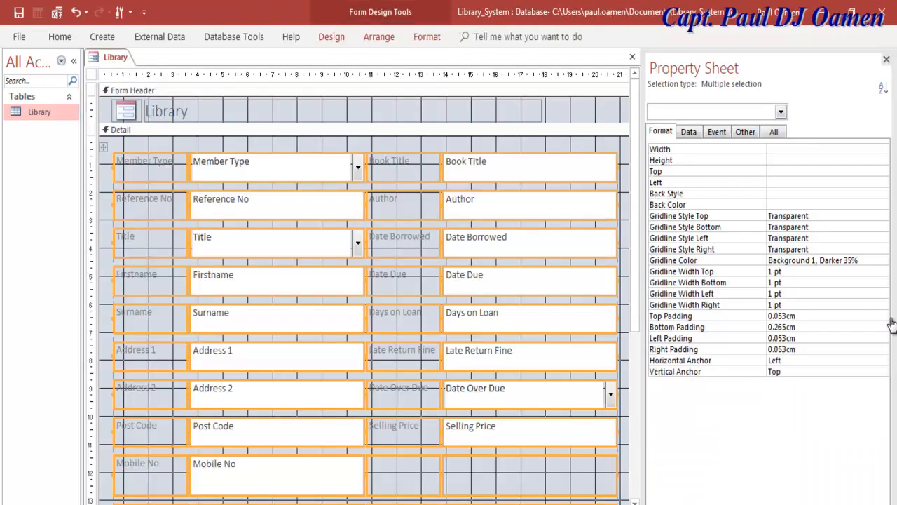
Select the Book ID label and text box together and remove them from the layout.
scroll(891, 323, right, 10)
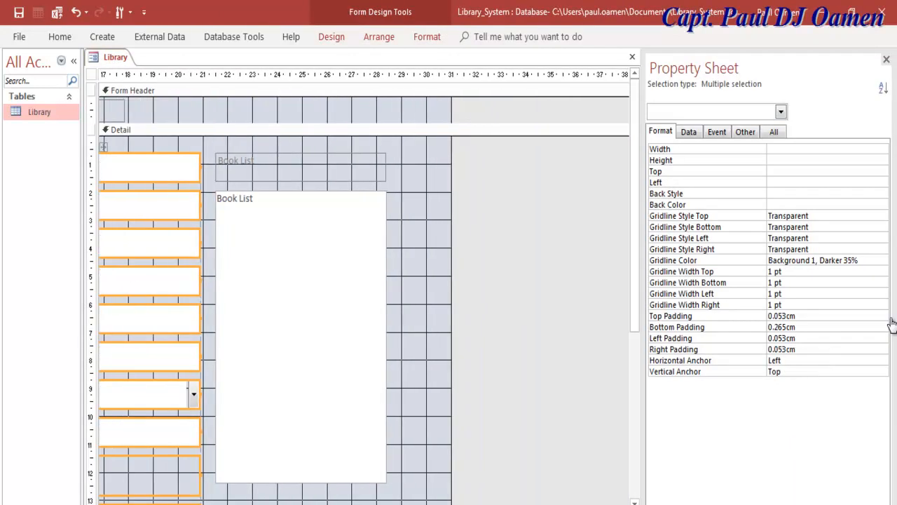
scroll(890, 323, right, 1)
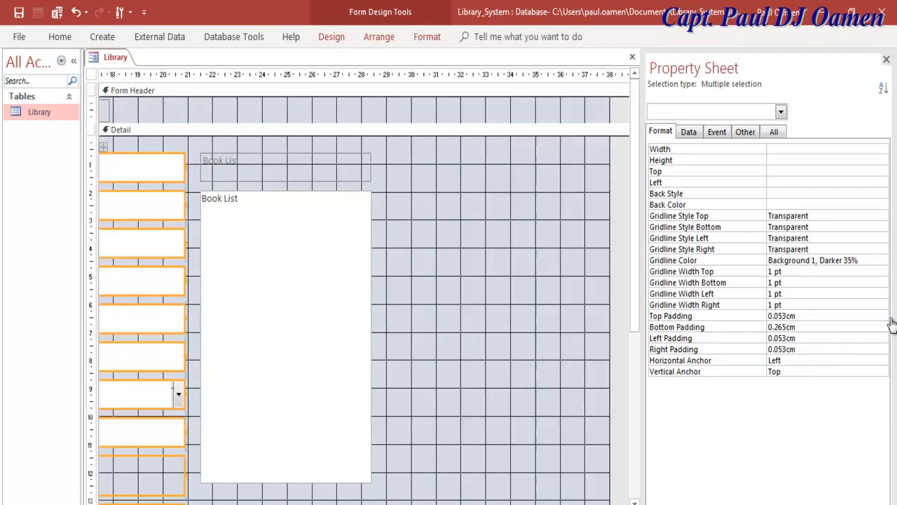
scroll(891, 323, down, 3)
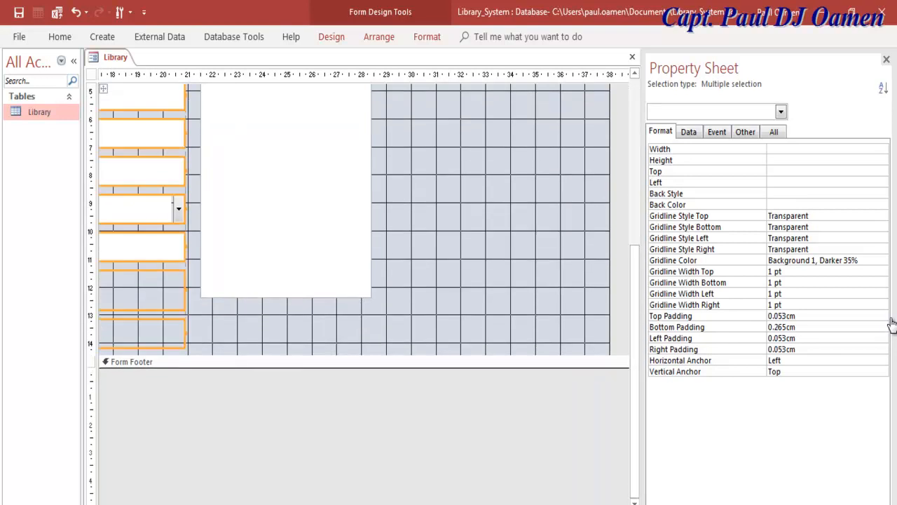
scroll(399, 215, left, 5)
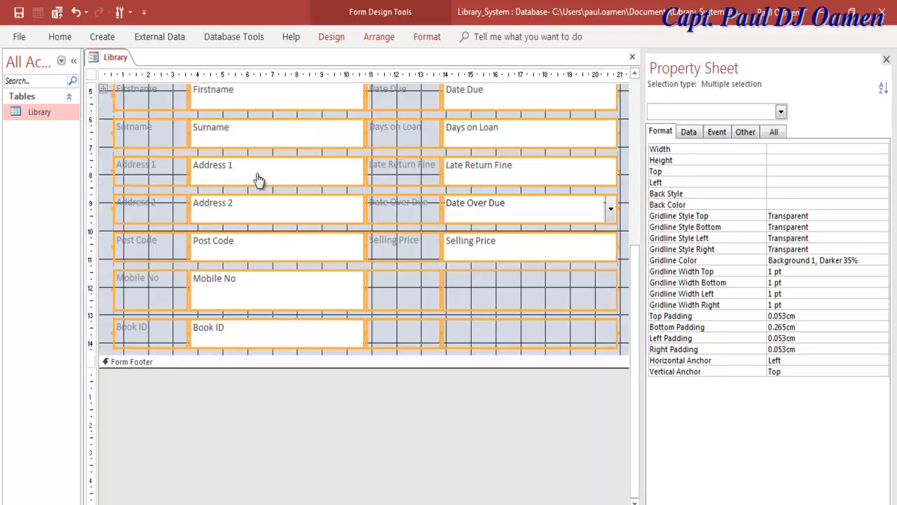
click(895, 244)
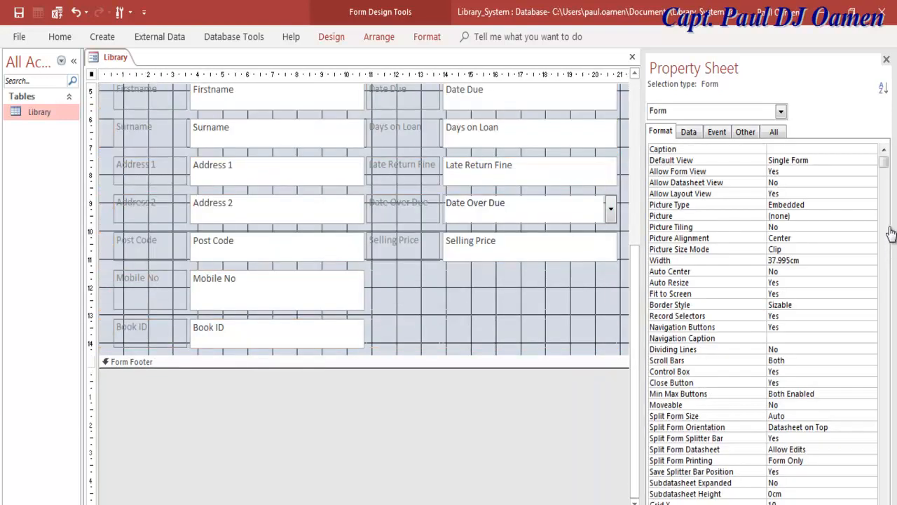
click(277, 333)
shift+click(150, 333)
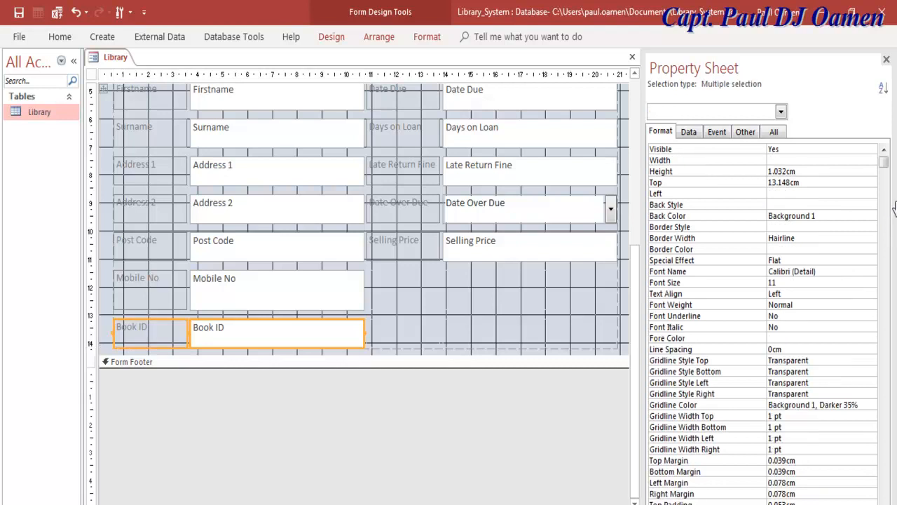
key(Delete)
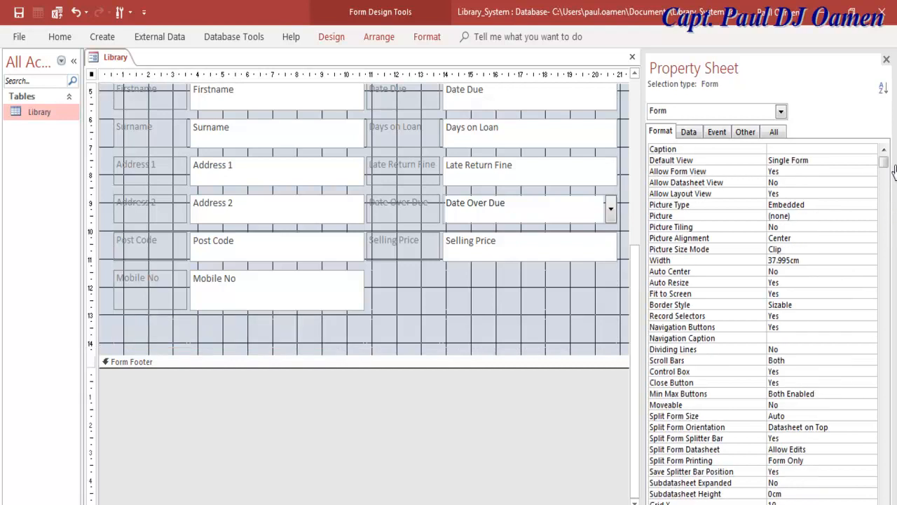
Paste the Book ID pair back into the cell below Selling Price.
scroll(236, 184, up, 5)
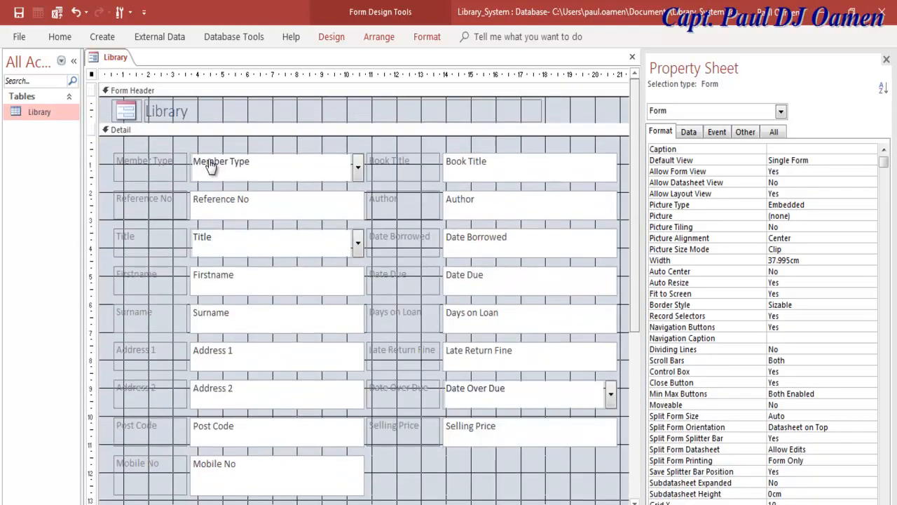
key(F4)
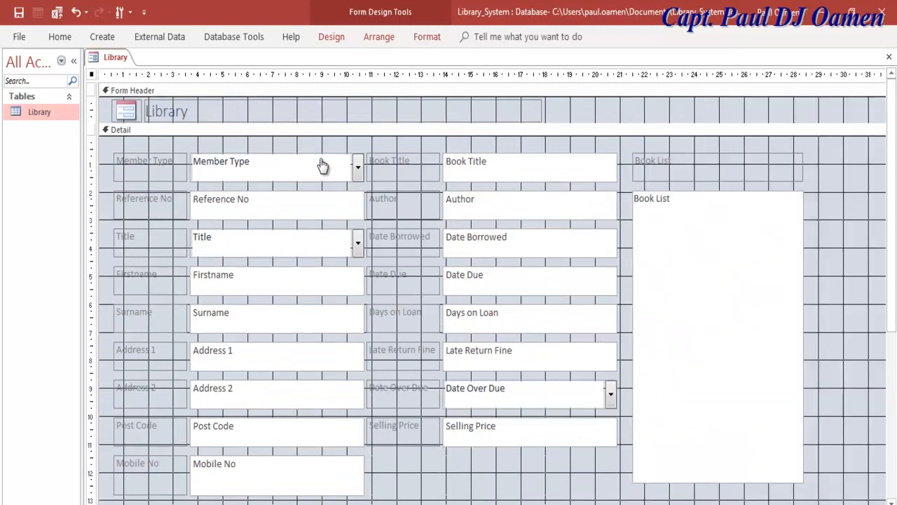
key(F11)
key(ctrl+v)
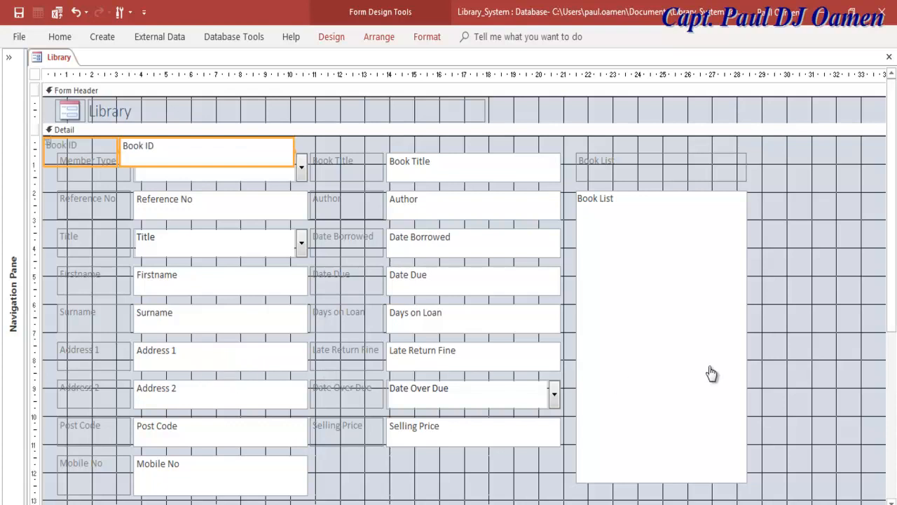
drag(210, 151, 480, 475)
mouse_move(288, 404)
mouse_down()
mouse_move(271, 394)
mouse_move(301, 385)
mouse_up()
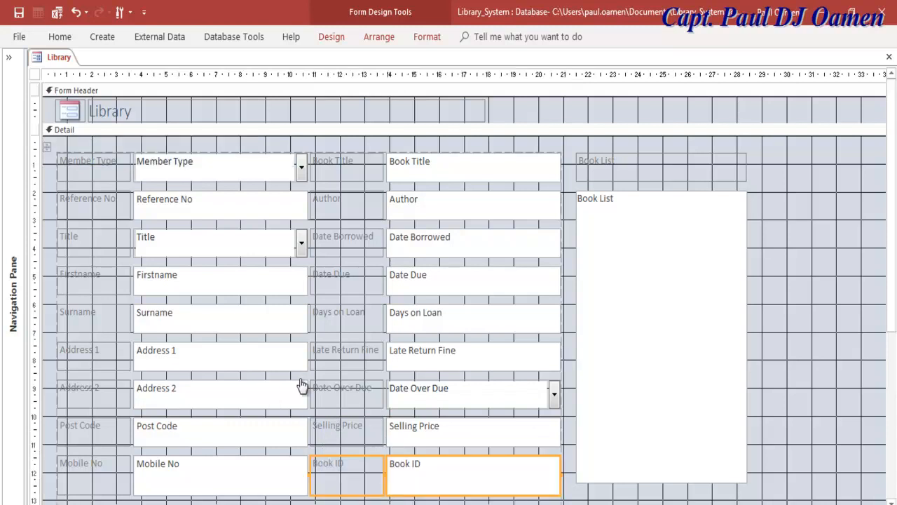
click(309, 379)
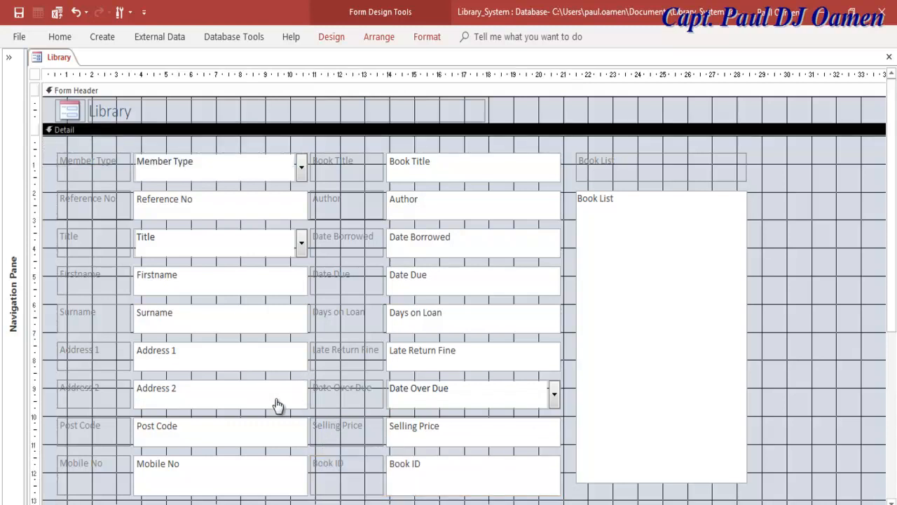
Drag the Detail section's bottom edge down to make it taller.
scroll(274, 399, down, 3)
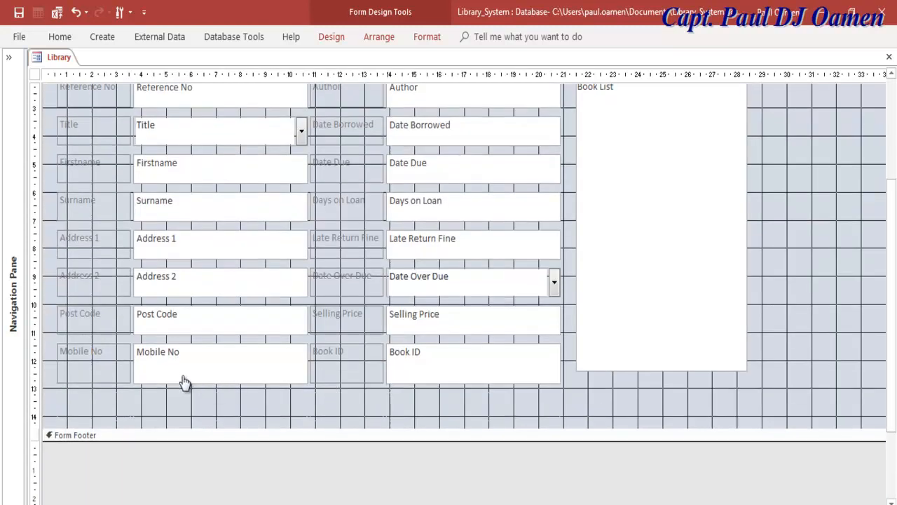
drag(240, 428, 279, 478)
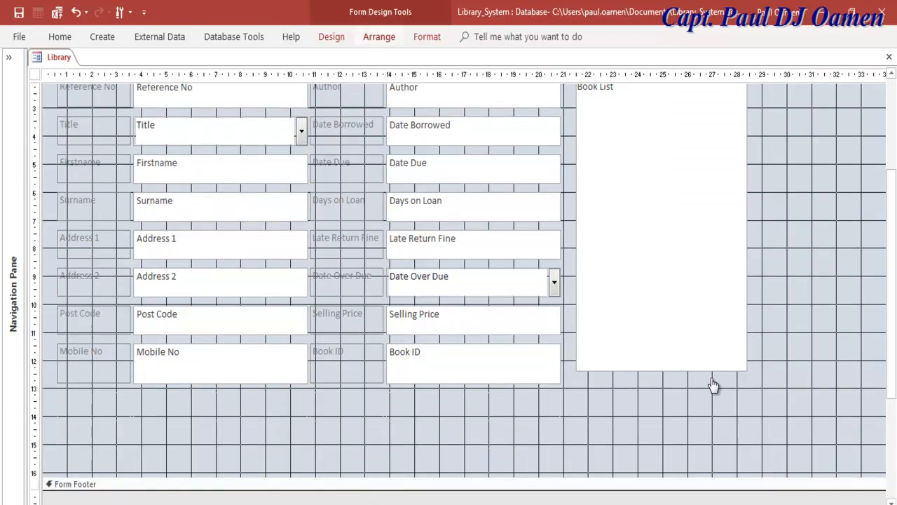
key(ctrl+F1)
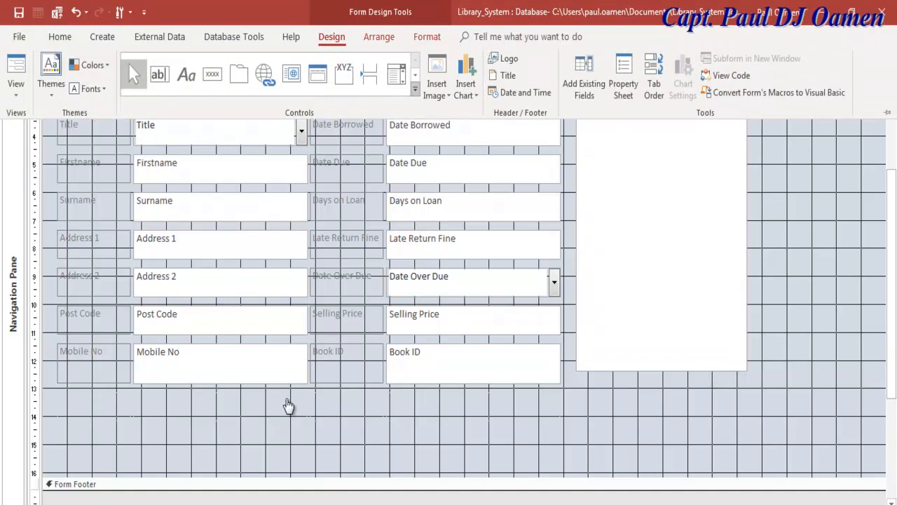
Draw a wide list box across the lower Detail section, below Mobile No and Book ID.
click(414, 89)
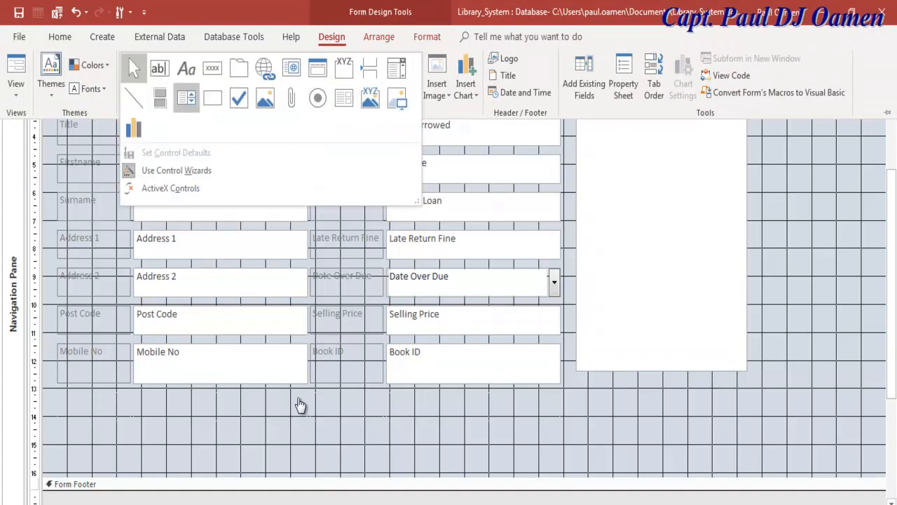
click(187, 97)
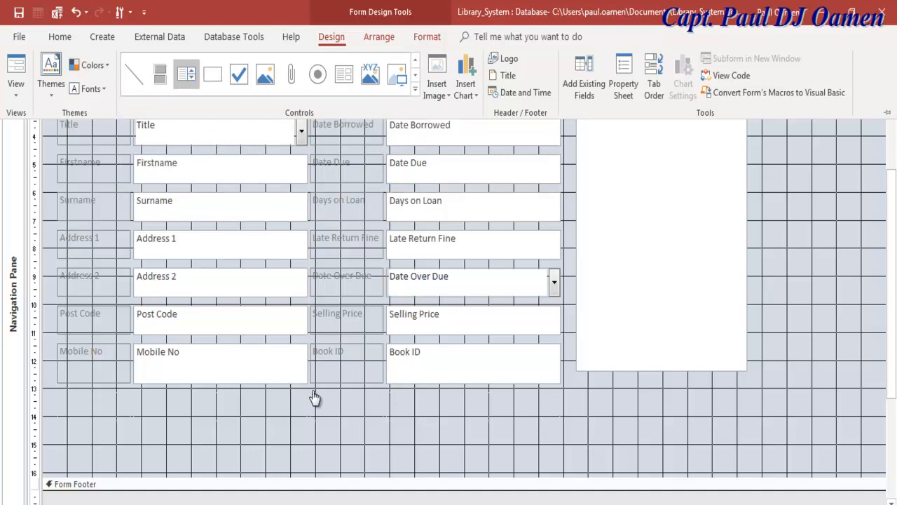
drag(57, 394, 870, 473)
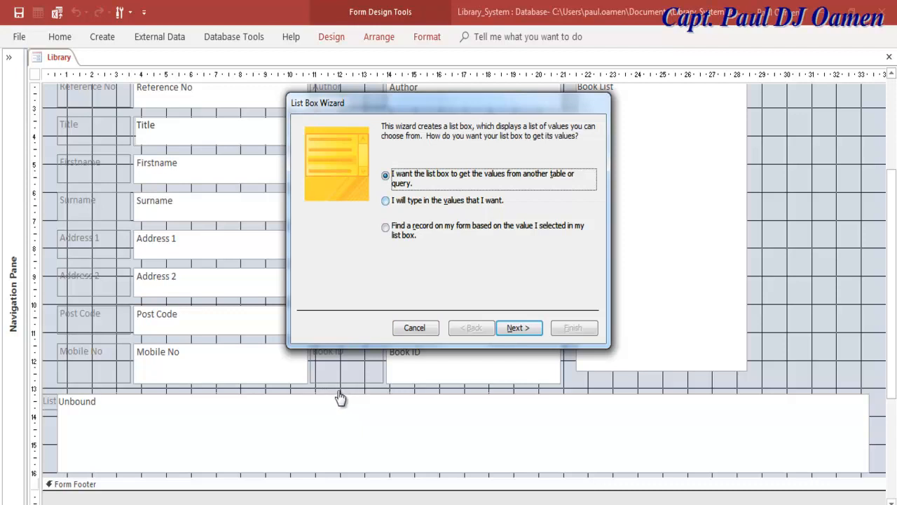
Close the List Box Wizard and delete the new list box's attached label, leaving it unbound.
key(Escape)
click(428, 396)
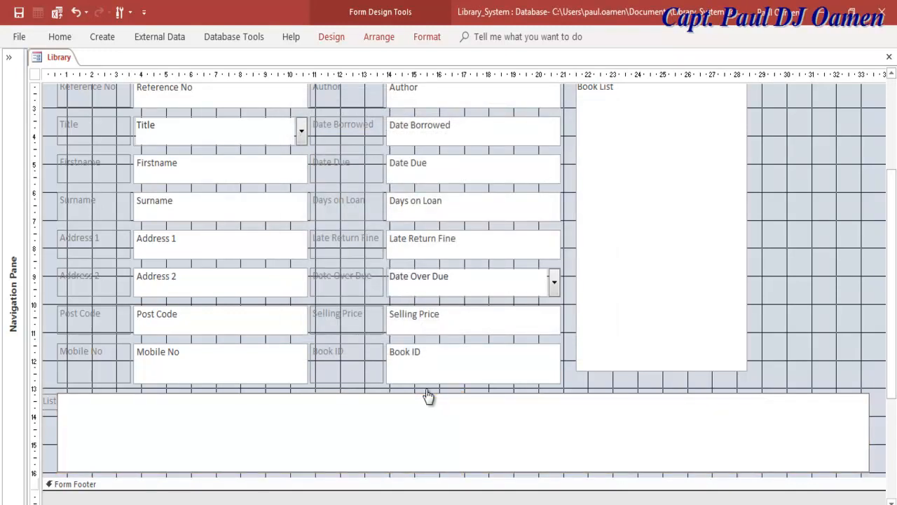
key(Escape)
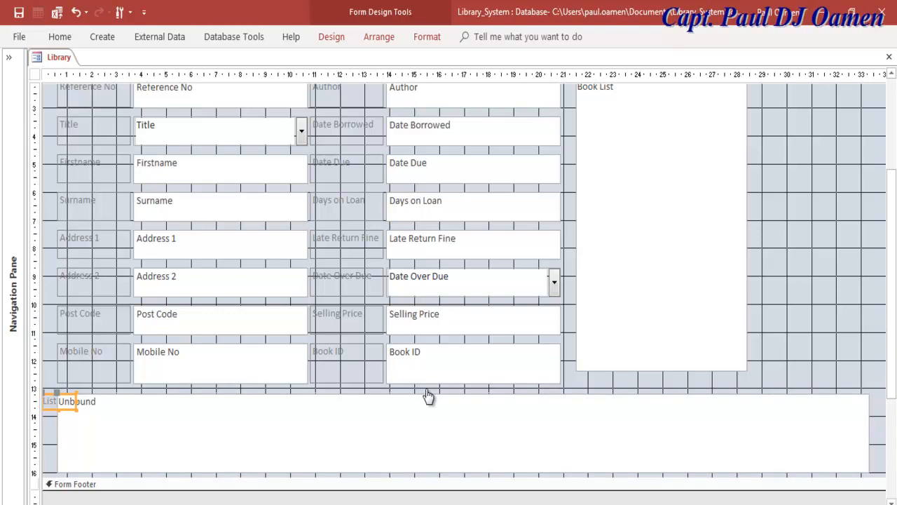
key(shift+F10)
key(d)
key(Return)
scroll(465, 411, up, 3)
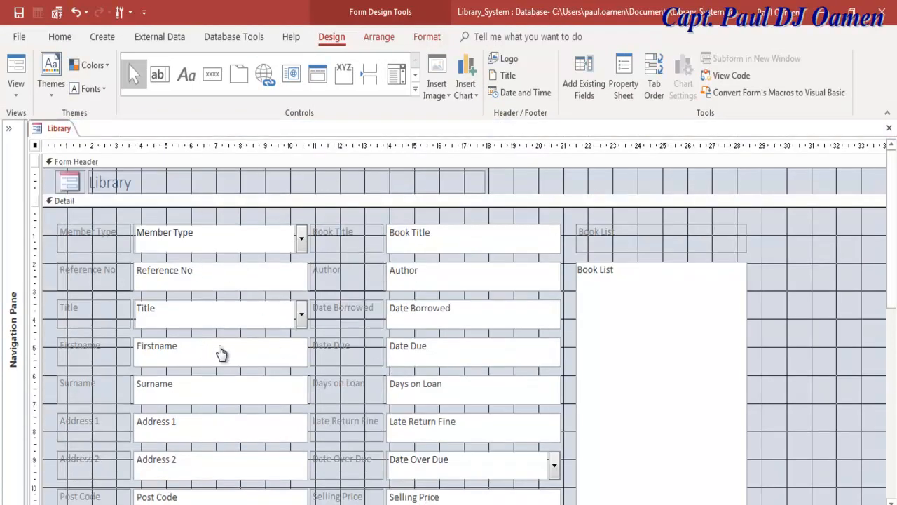
Add a Go To Next Record text button named cmbNext to the right of the Book List.
click(212, 74)
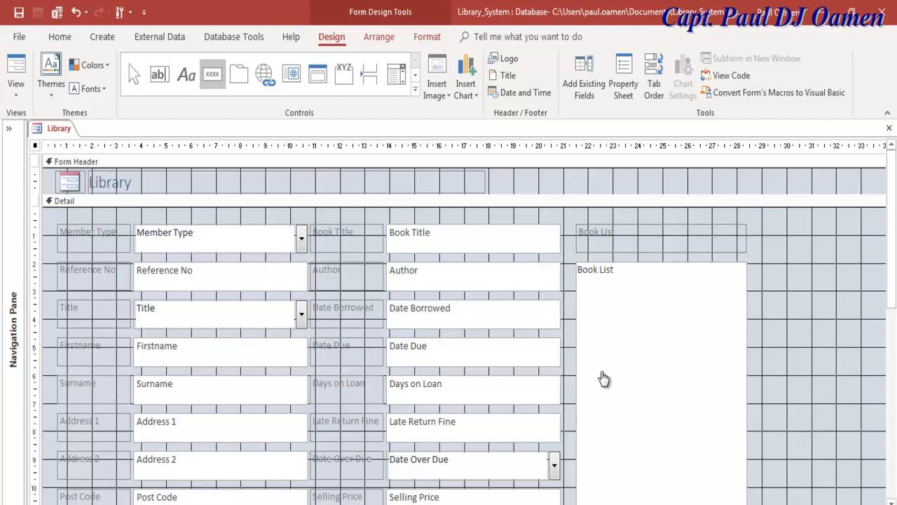
mouse_move(762, 229)
mouse_down()
mouse_move(852, 250)
mouse_move(879, 269)
mouse_up()
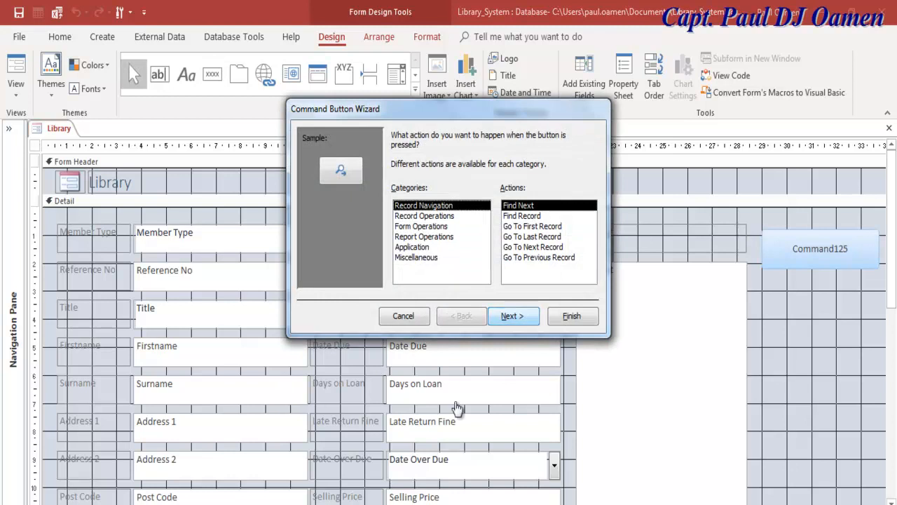
key(Down)
key(Down)
key(Down)
key(Down)
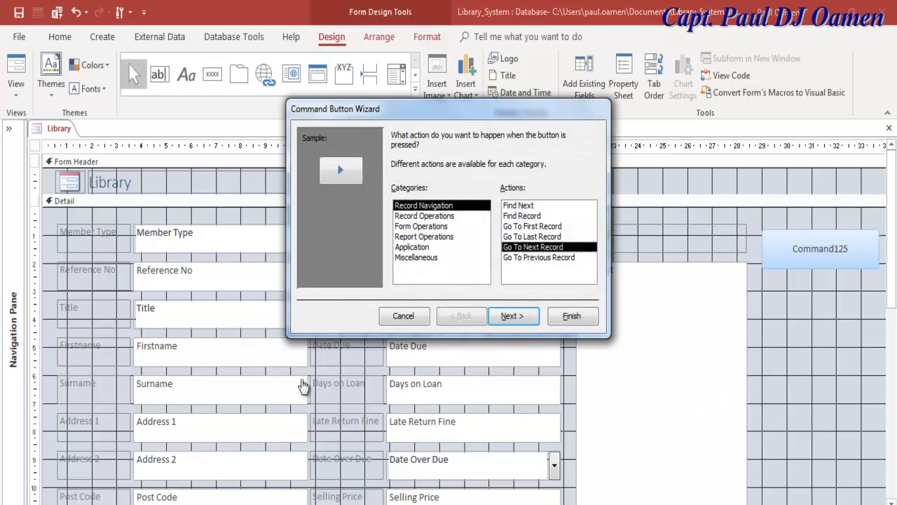
key(Return)
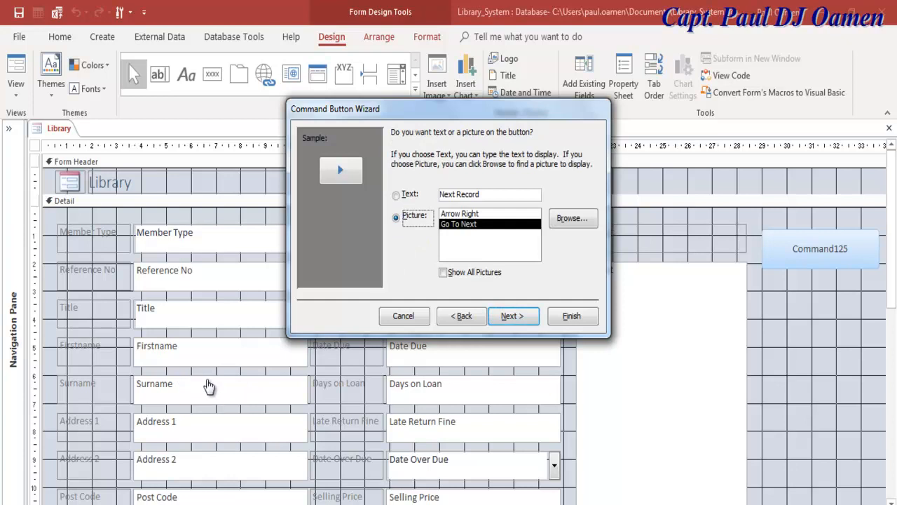
key(alt+t)
key(Return)
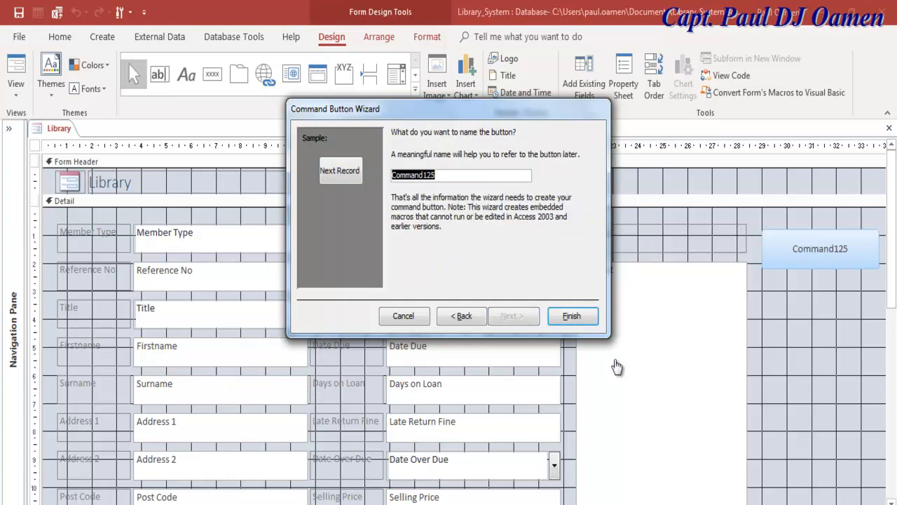
text(cmbNext)
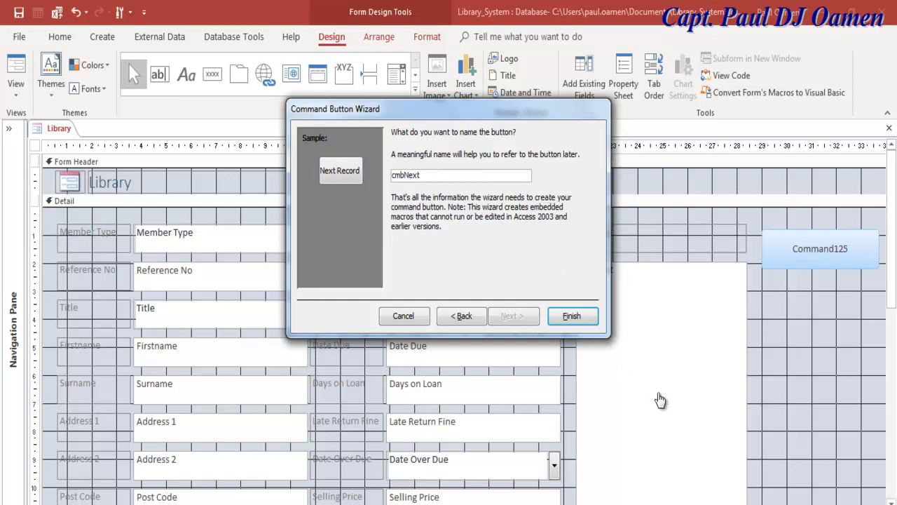
key(Return)
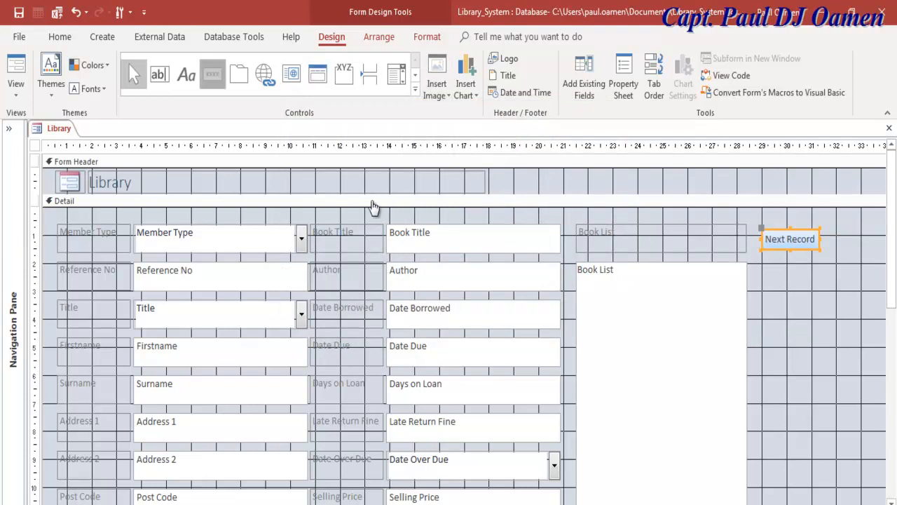
Add a Go To Previous Record text button named cmbPrevious just below Next Record.
click(213, 74)
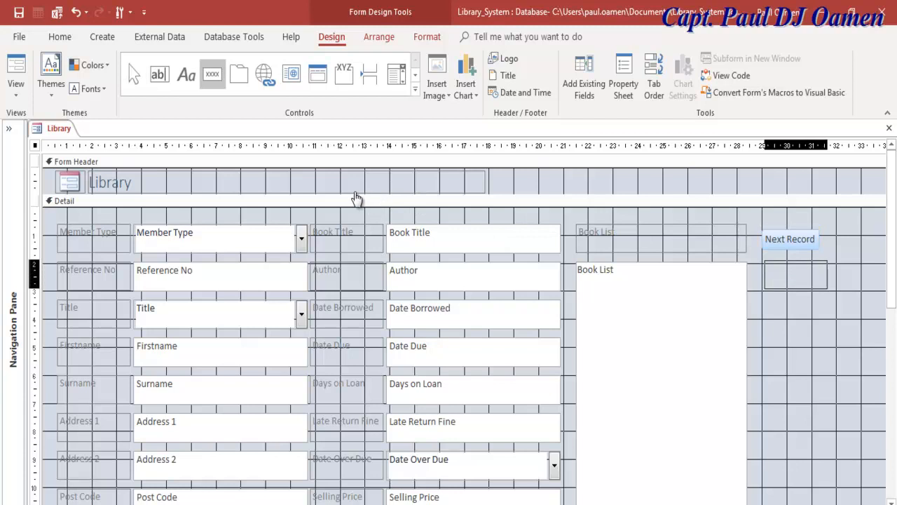
drag(766, 261, 834, 289)
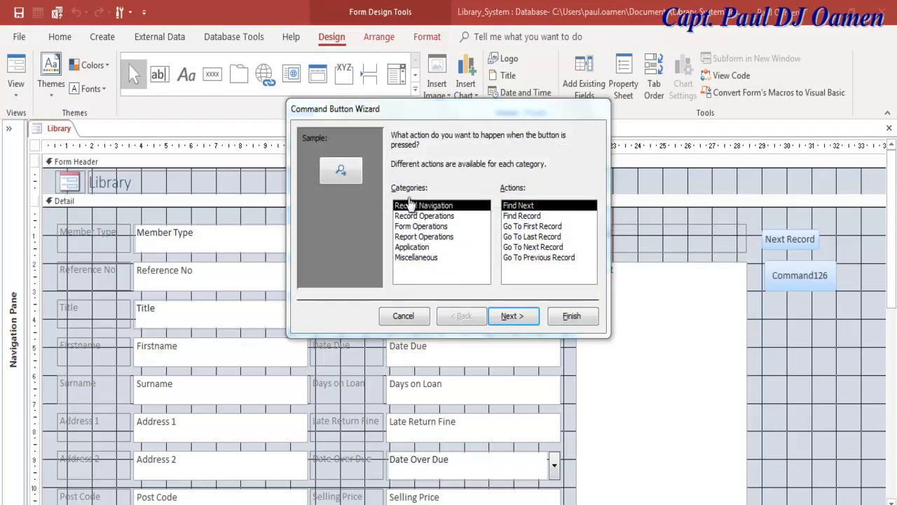
click(415, 202)
key(Return)
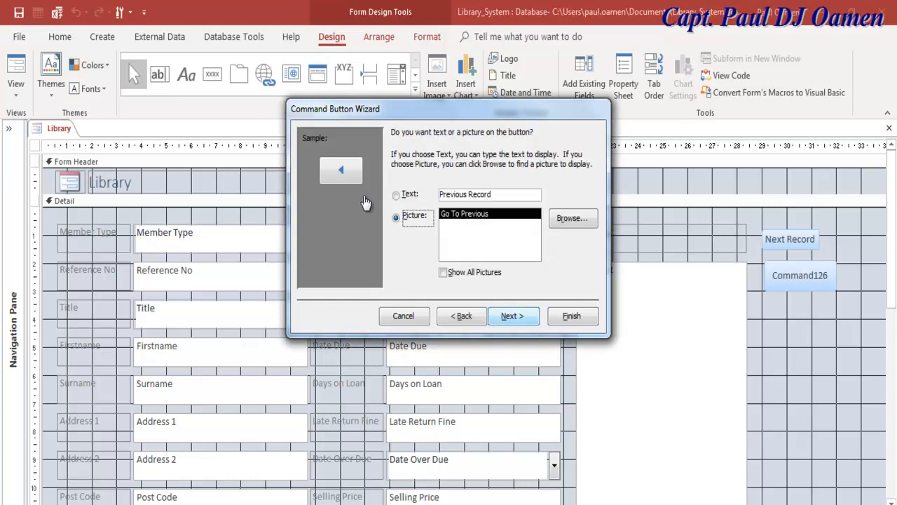
click(414, 198)
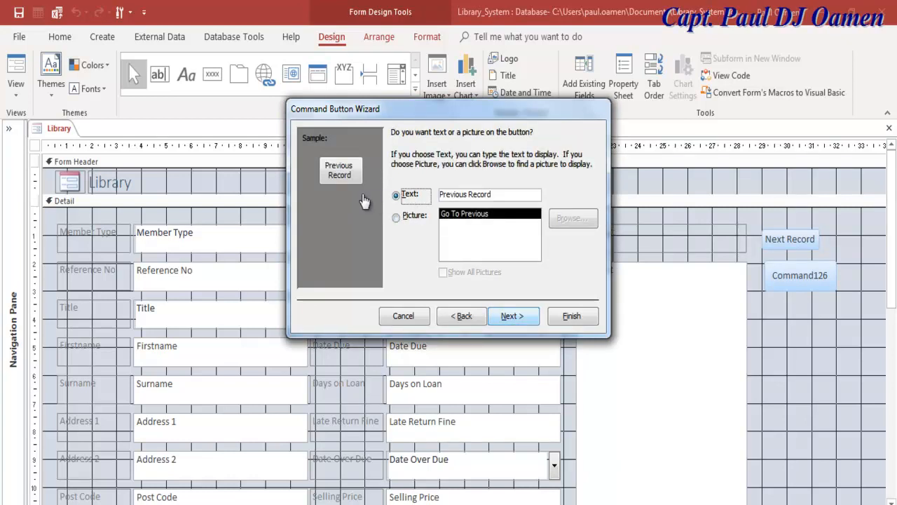
key(Return)
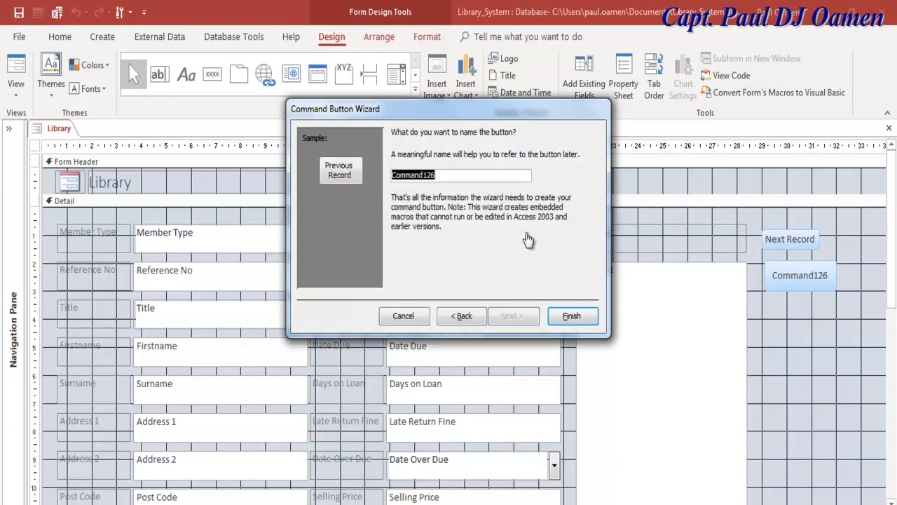
text(cmb)
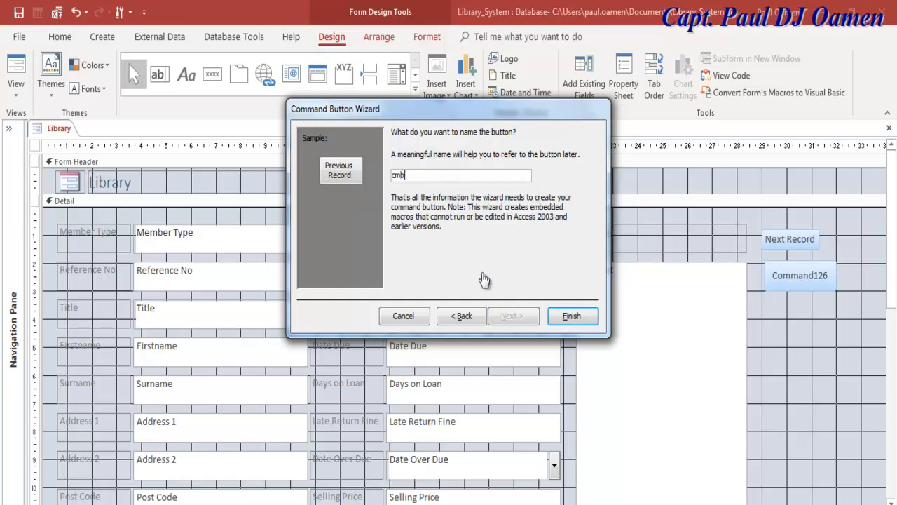
text(Previous)
click(571, 315)
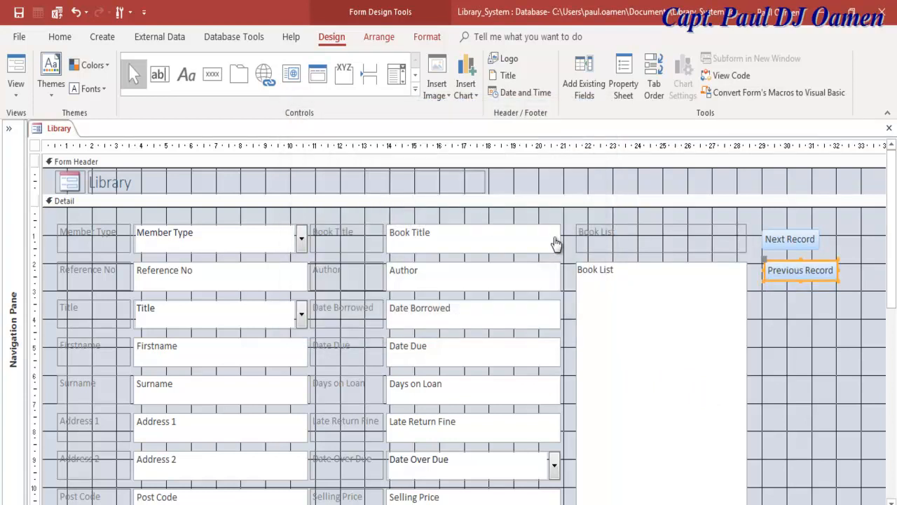
Widen Next Record to match Previous Record and draw a third button beneath them.
click(789, 239)
drag(819, 239, 838, 239)
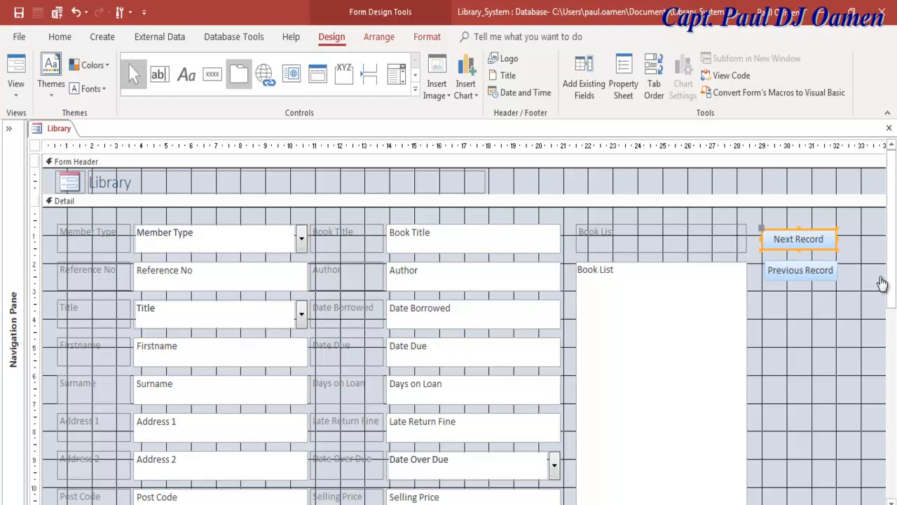
click(212, 74)
mouse_move(765, 293)
mouse_down()
mouse_move(835, 320)
mouse_move(837, 334)
mouse_move(844, 322)
mouse_up()
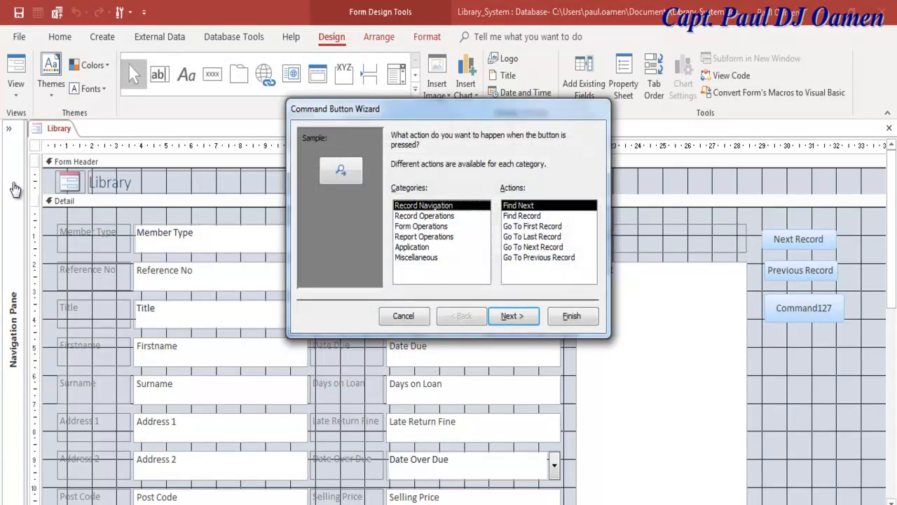
Make the third button an Add New Record text button named cmbAddNew, widened to match.
key(Down)
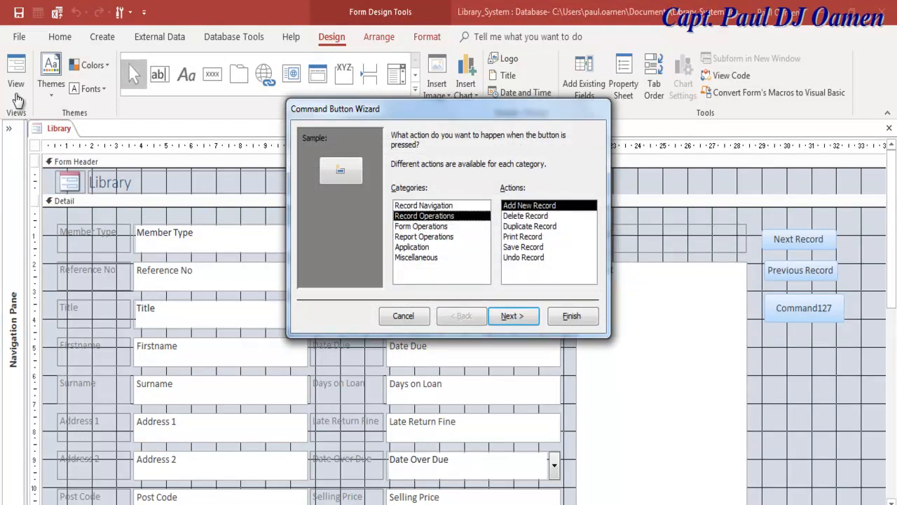
key(Return)
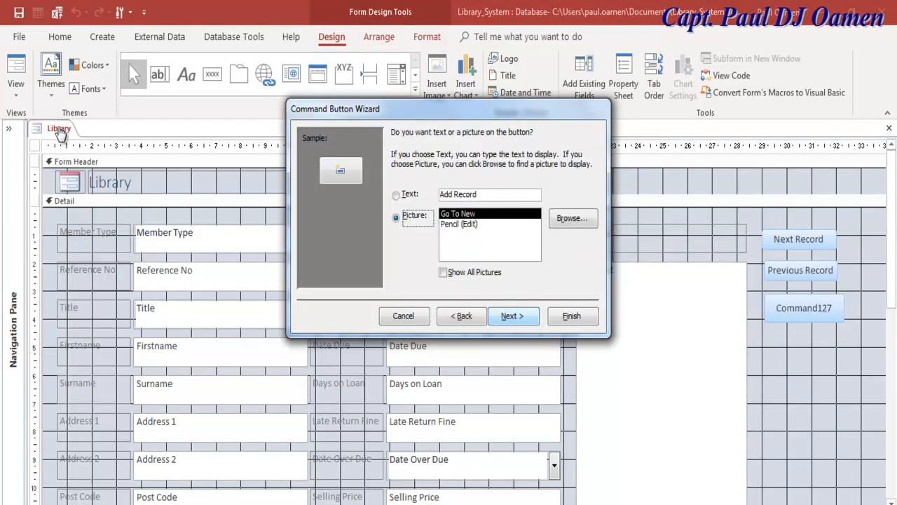
key(Up)
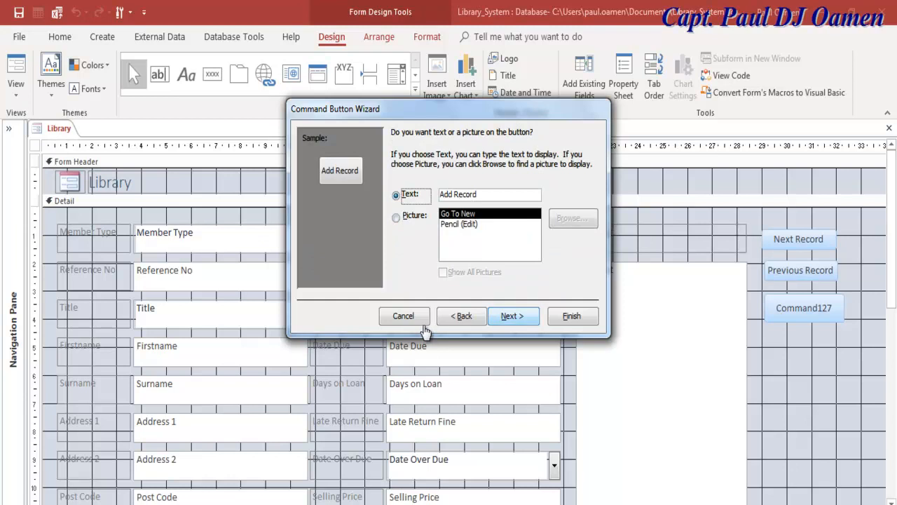
click(511, 315)
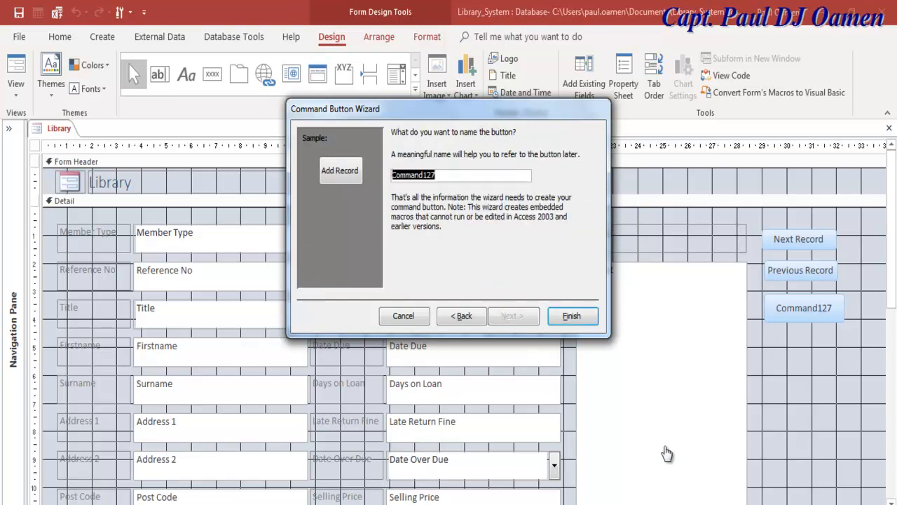
text(cmb)
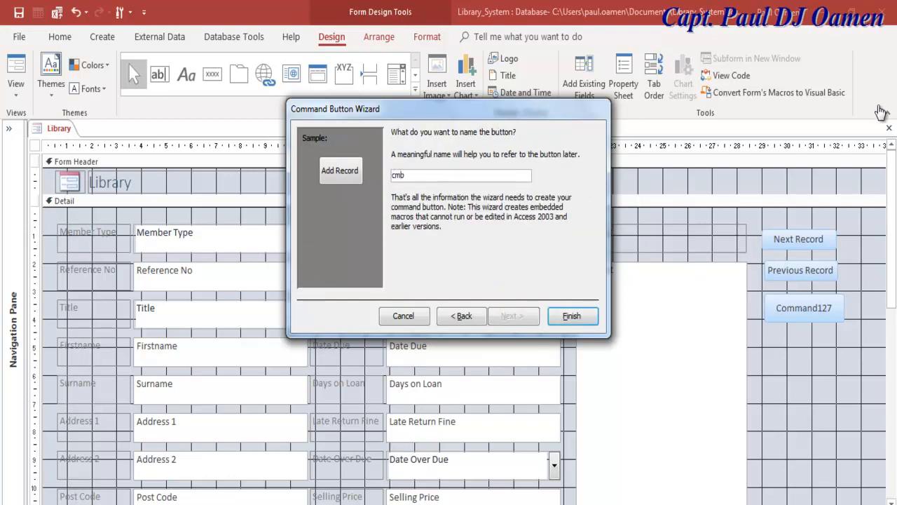
text(AddNew)
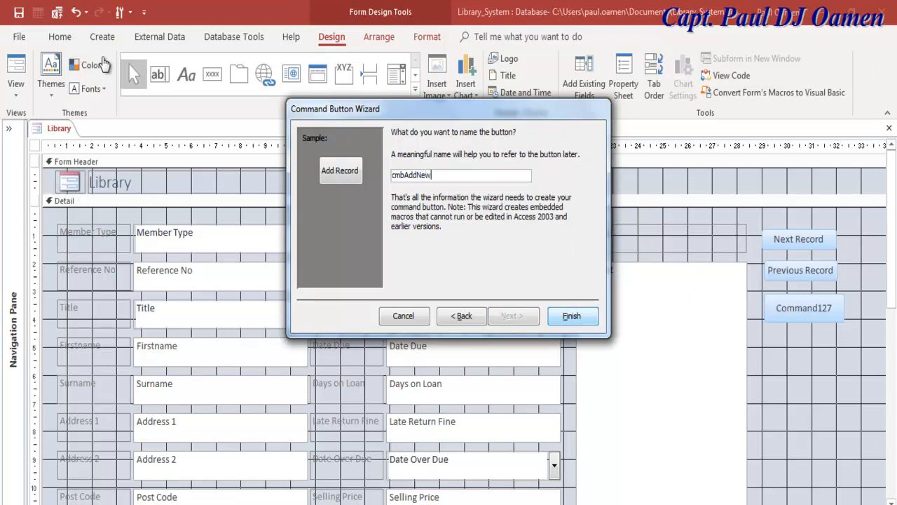
key(Return)
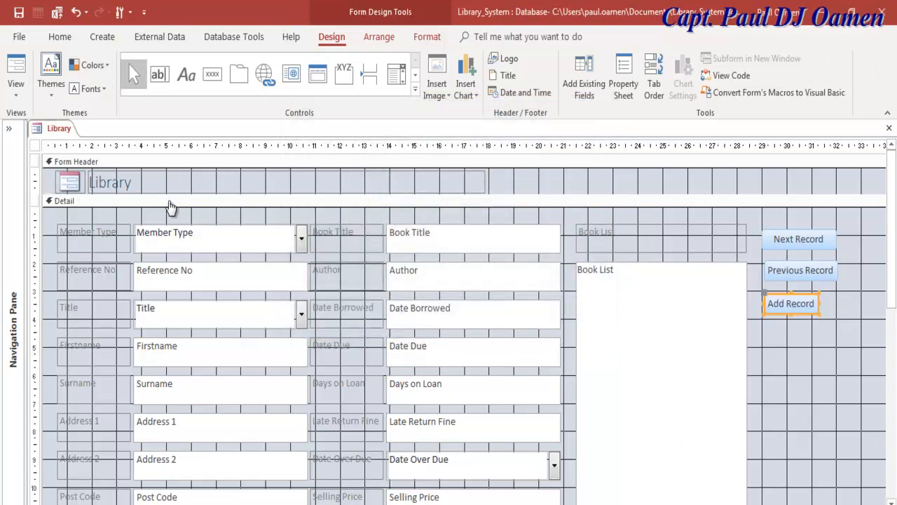
drag(820, 304, 837, 303)
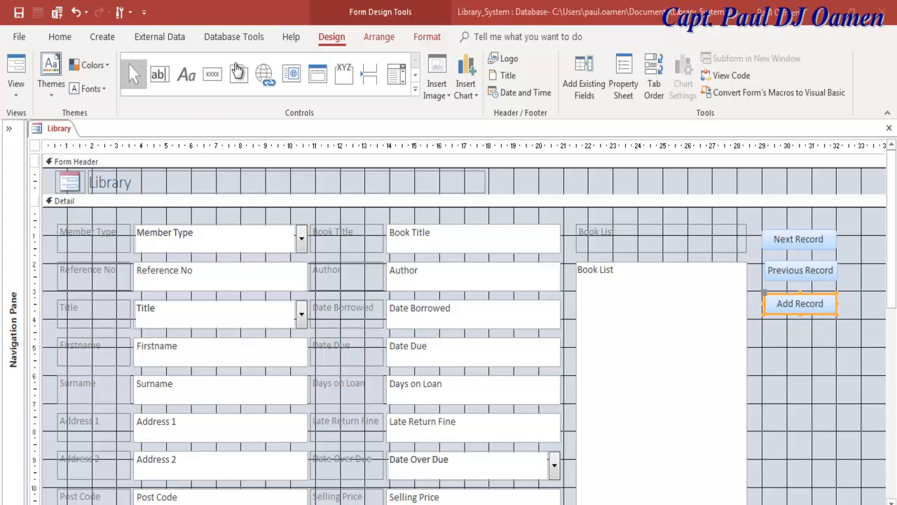
Draw a plain button below Add Record, skipping the wizard, and caption it Update Grid.
click(286, 212)
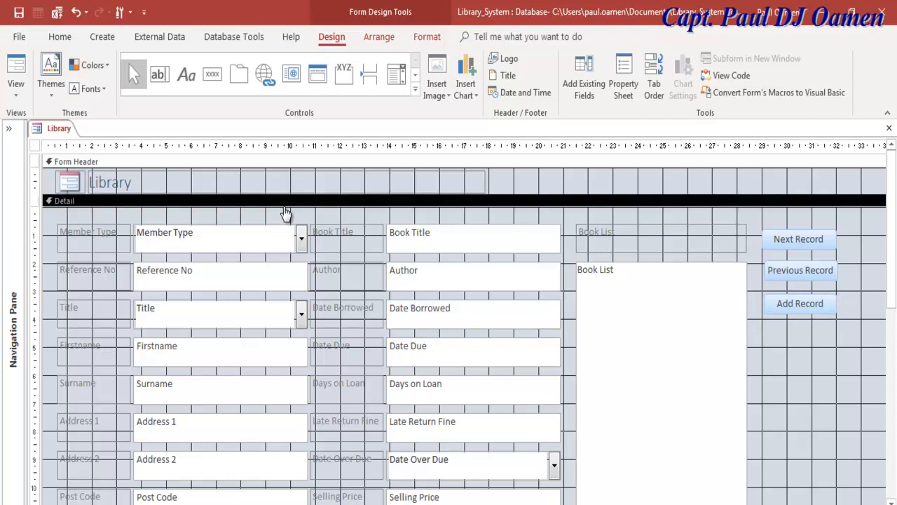
click(212, 75)
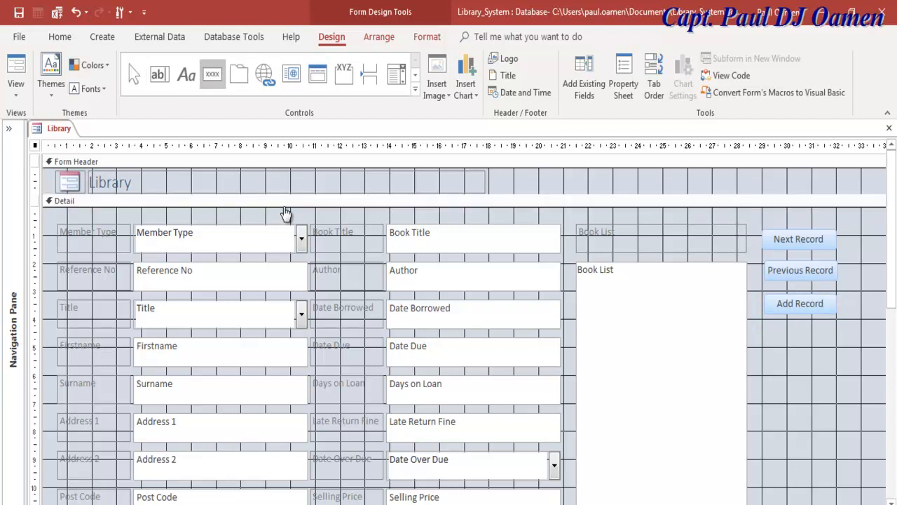
drag(768, 326, 845, 359)
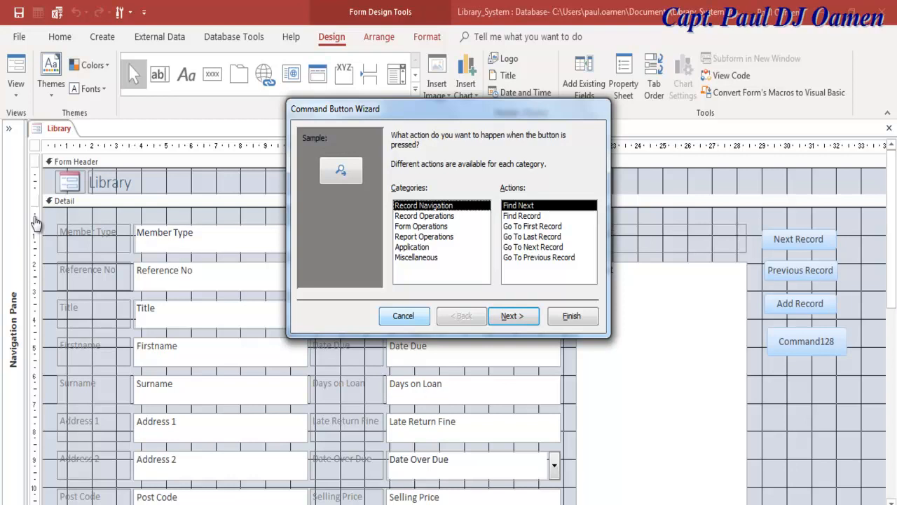
key(Escape)
key(F2)
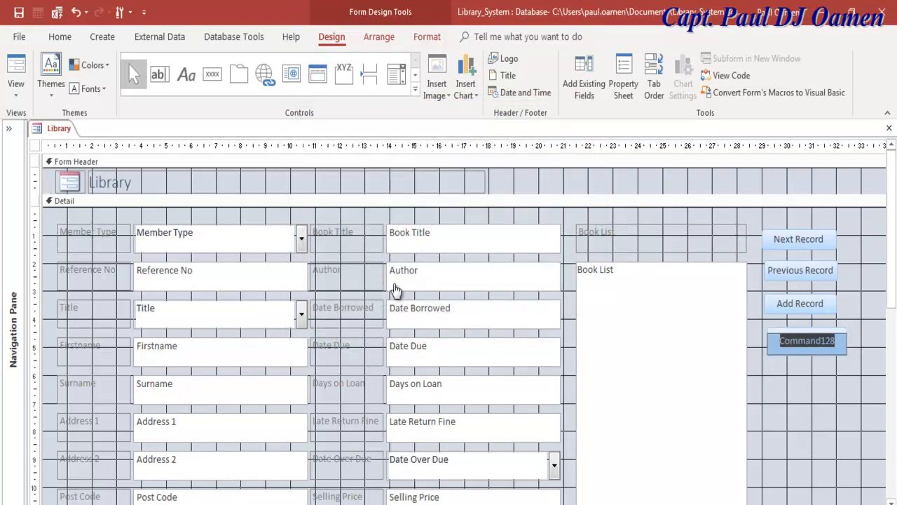
text(Update )
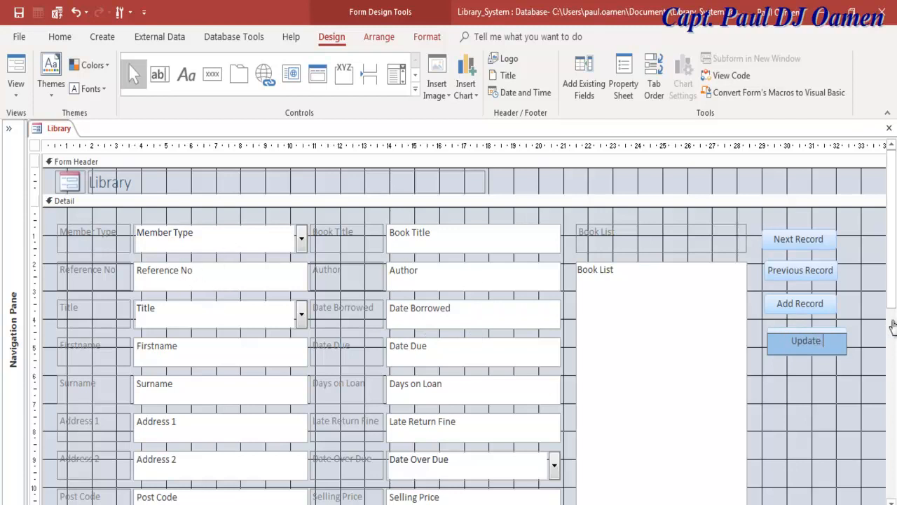
text(Grid)
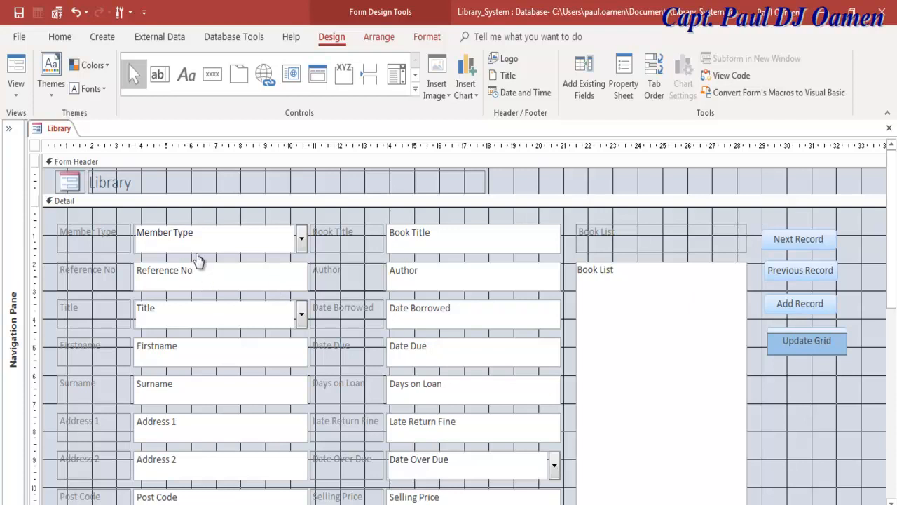
click(215, 421)
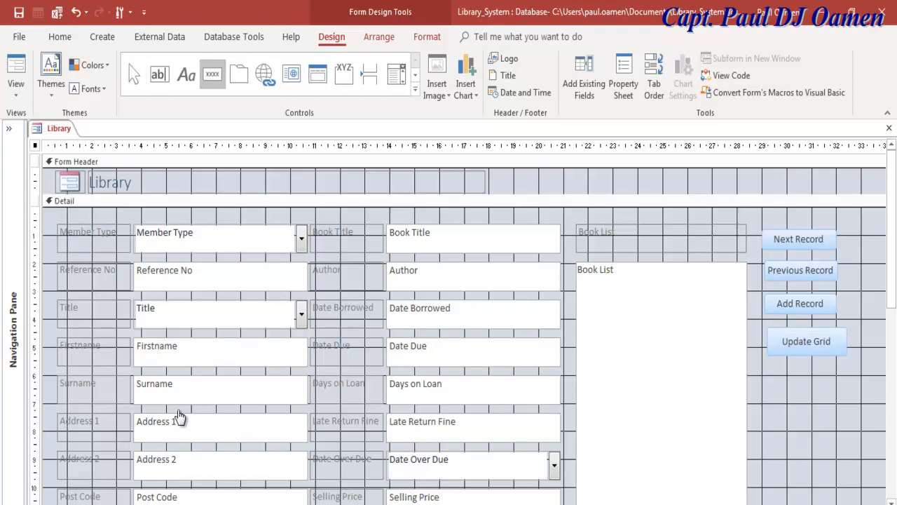
Draw a plain button below Update Grid captioned ToolBar Yes.
mouse_move(768, 362)
mouse_down()
mouse_move(820, 378)
mouse_move(850, 401)
mouse_move(848, 391)
mouse_up()
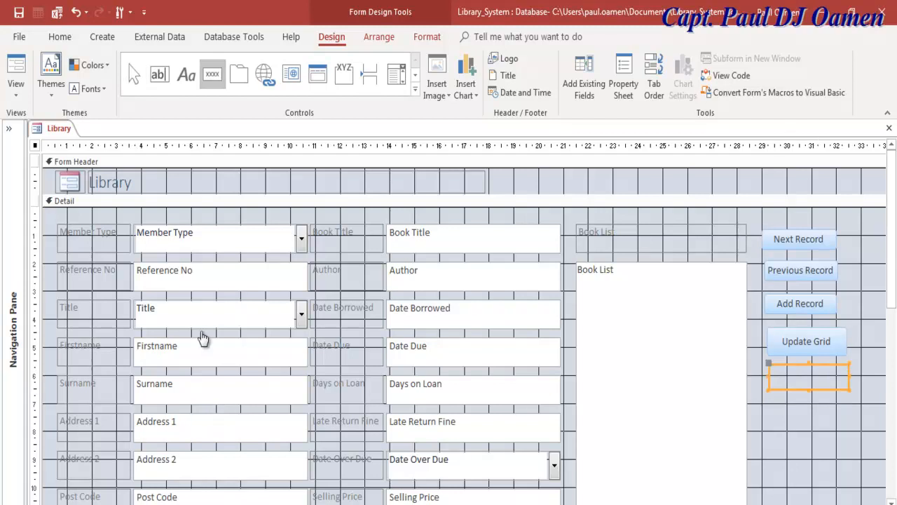
click(403, 316)
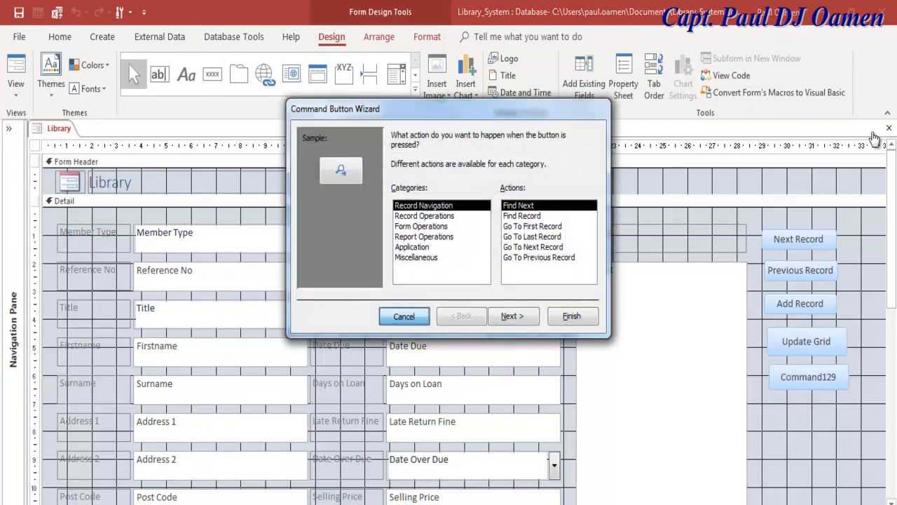
key(F2)
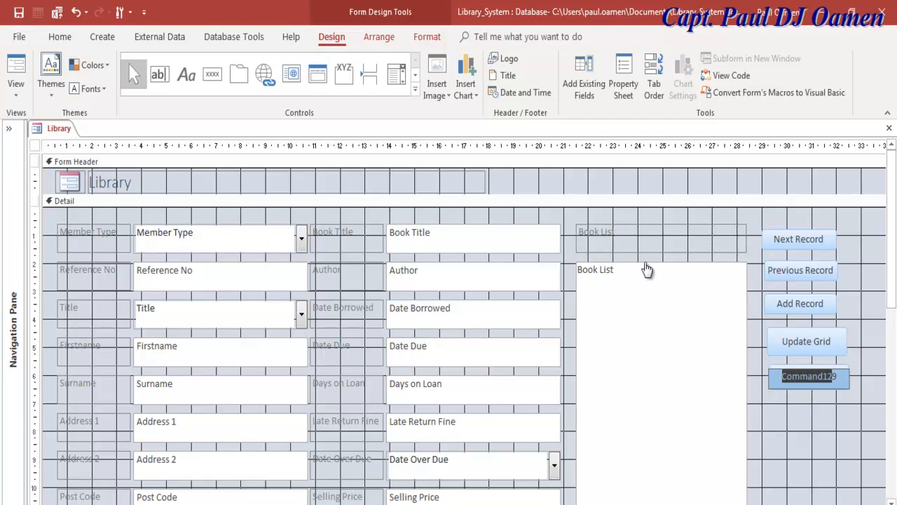
text(Tools)
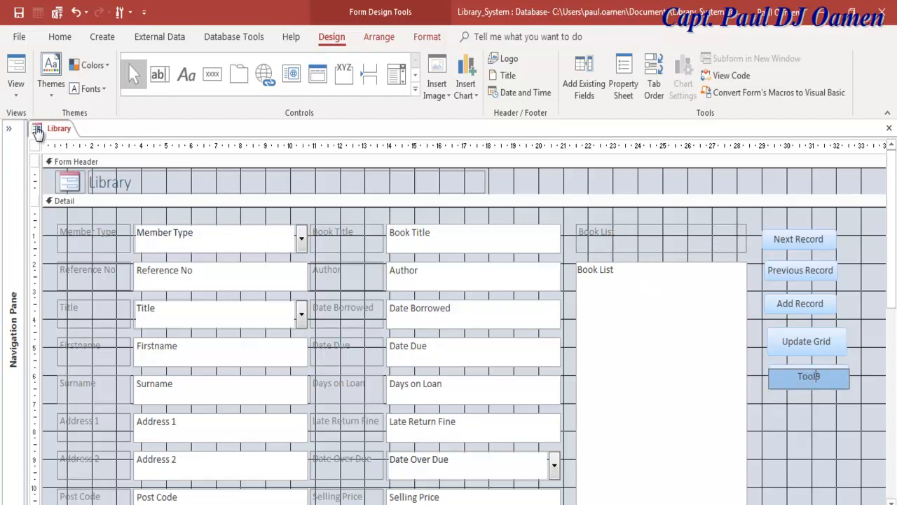
text(Bar Yes)
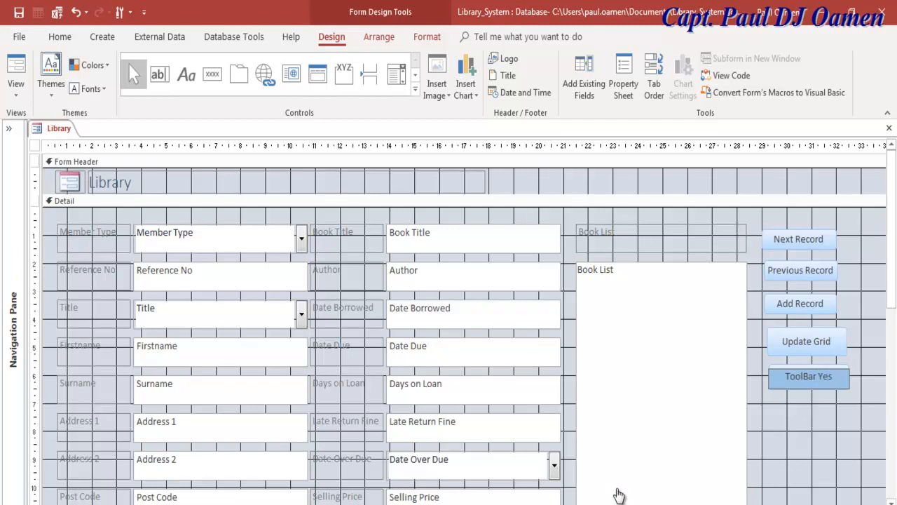
key(Return)
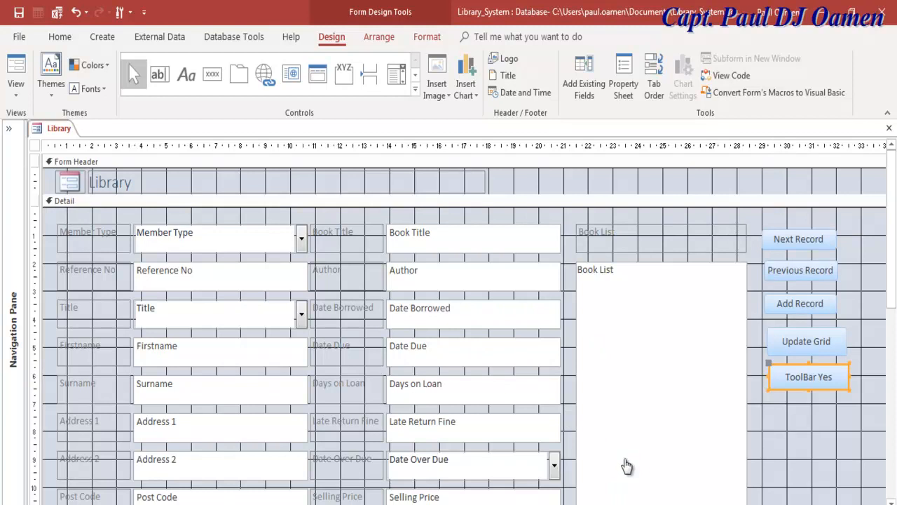
click(609, 449)
Paste two copies of it underneath, captioned ToolBar No and Exit.
key(ctrl+v)
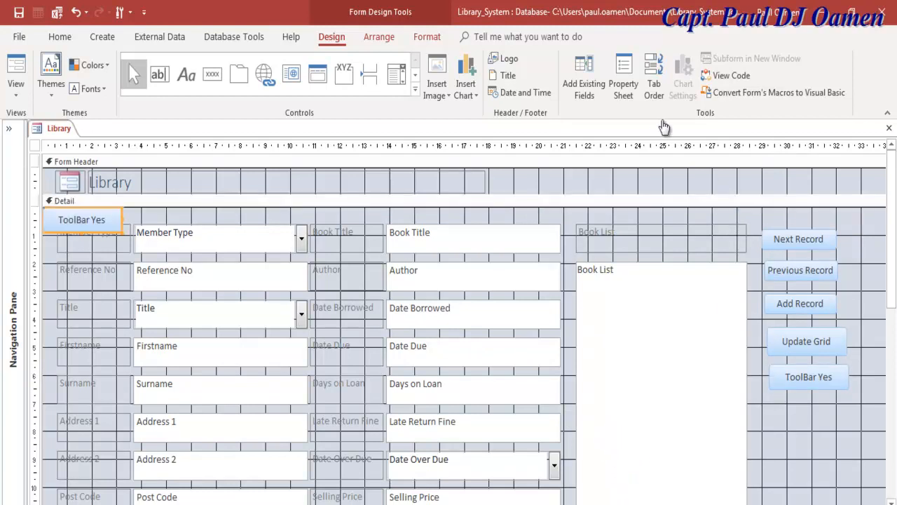
drag(82, 219, 807, 416)
double_click(819, 416)
text(No)
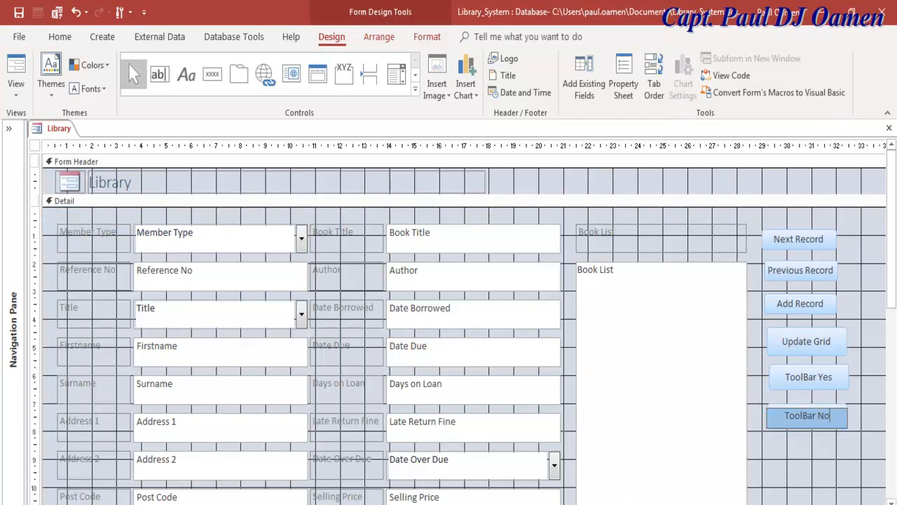
click(806, 460)
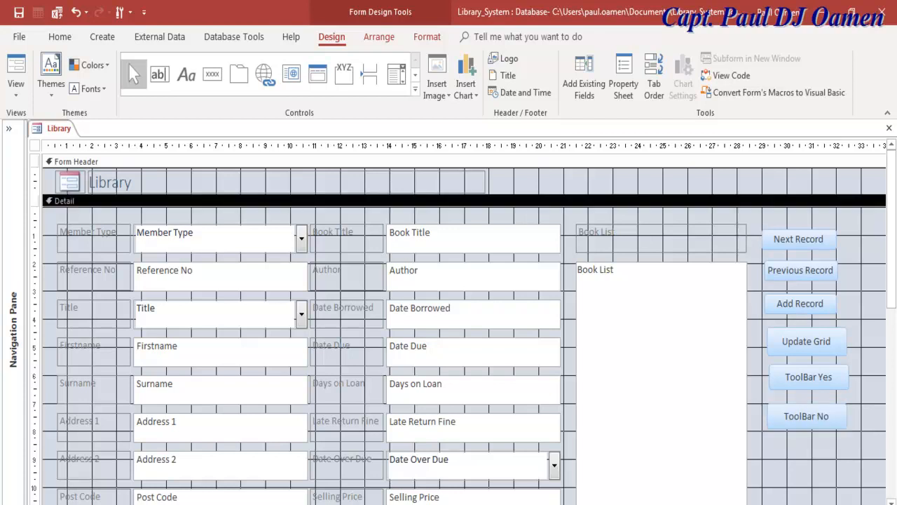
key(ctrl+v)
drag(81, 220, 804, 440)
key(F2)
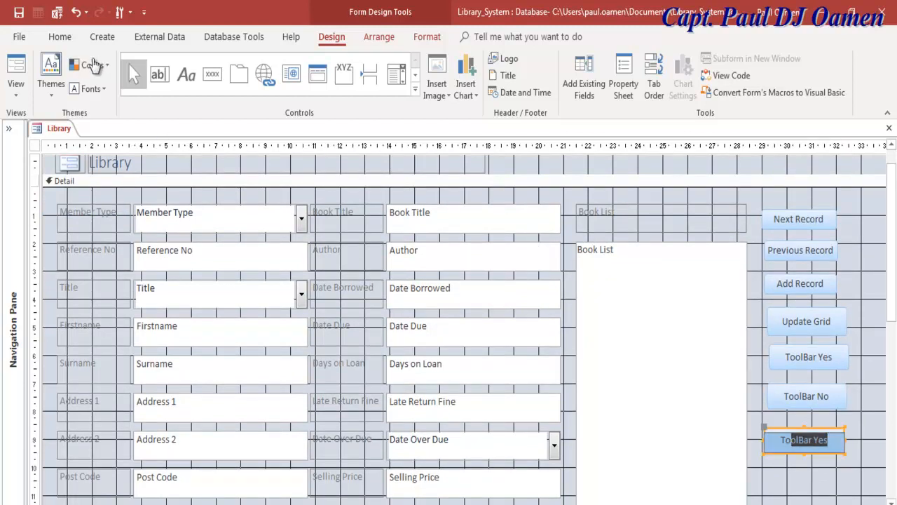
text(Exit)
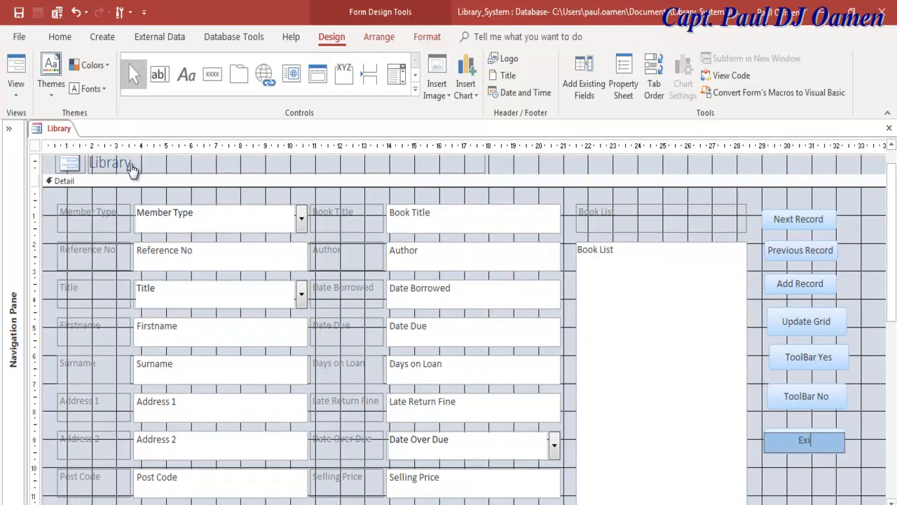
click(620, 149)
Select all seven buttons and review the header and Detail properties in the Property Sheet.
drag(834, 146, 799, 147)
key(F4)
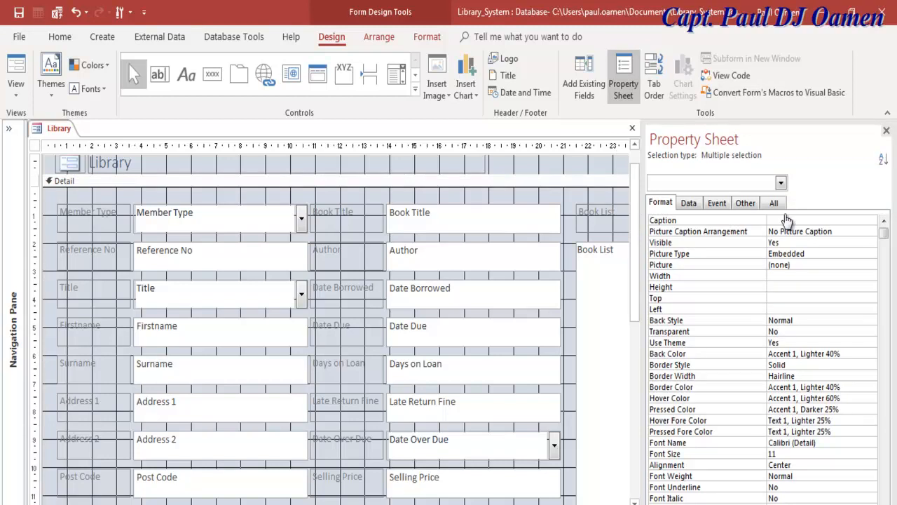
click(785, 218)
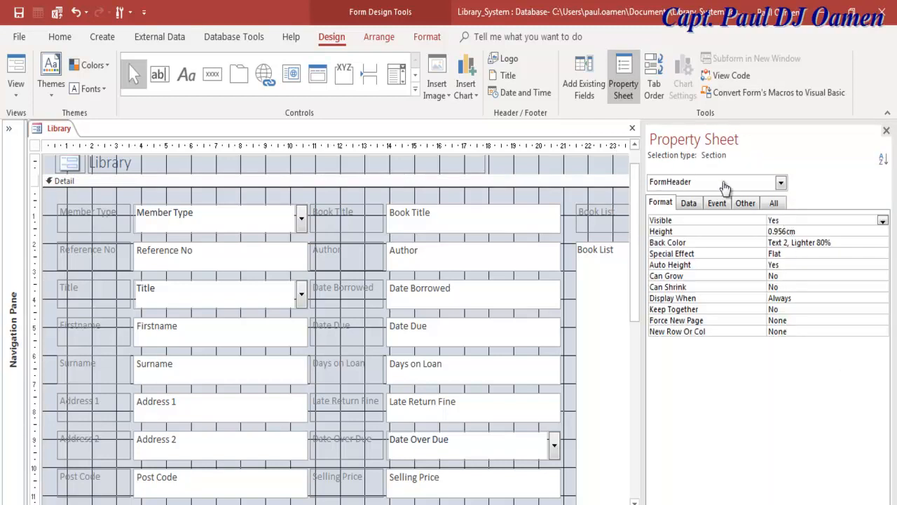
key(Down)
key(Down)
key(ctrl+c)
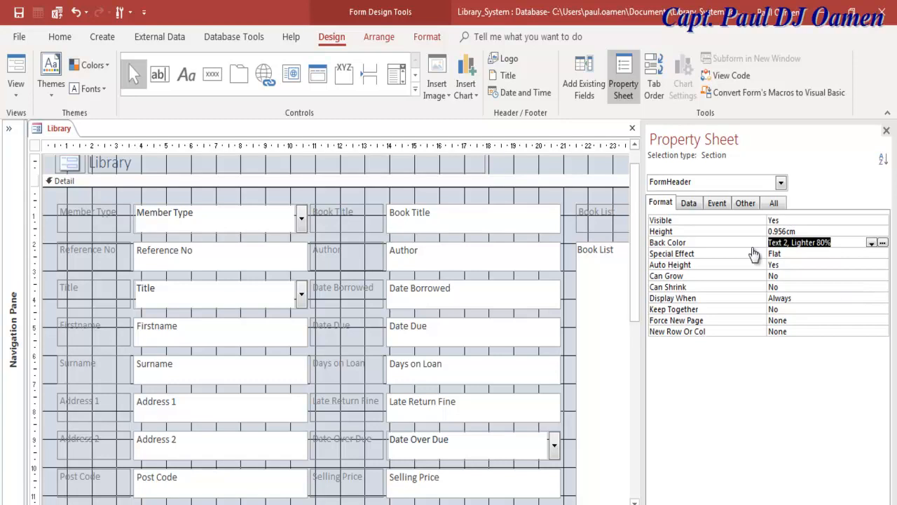
click(421, 181)
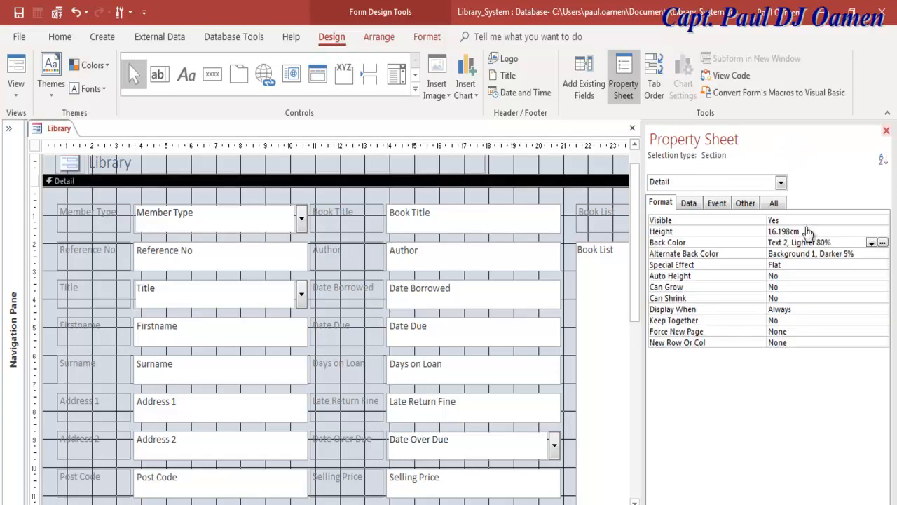
click(886, 131)
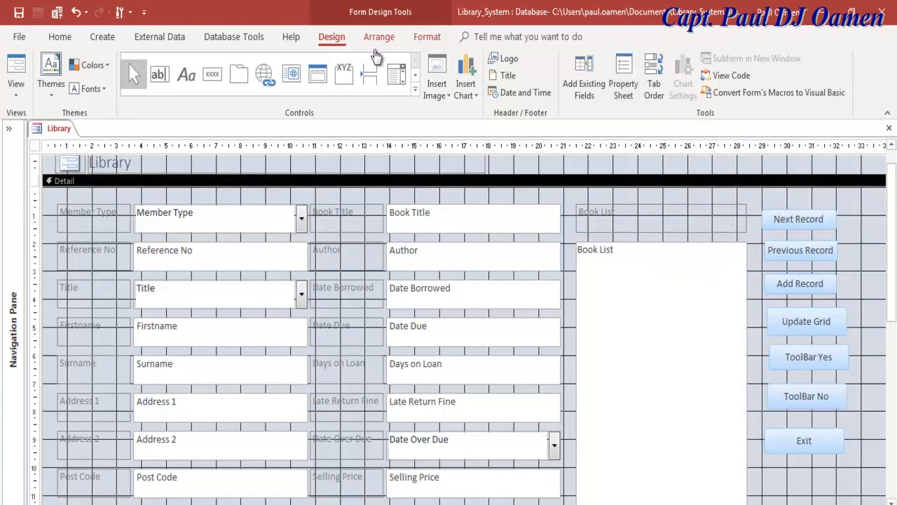
Set the background colour of all seven buttons to Text 2, Lighter 80%.
scroll(622, 99, right, 3)
drag(648, 200, 606, 464)
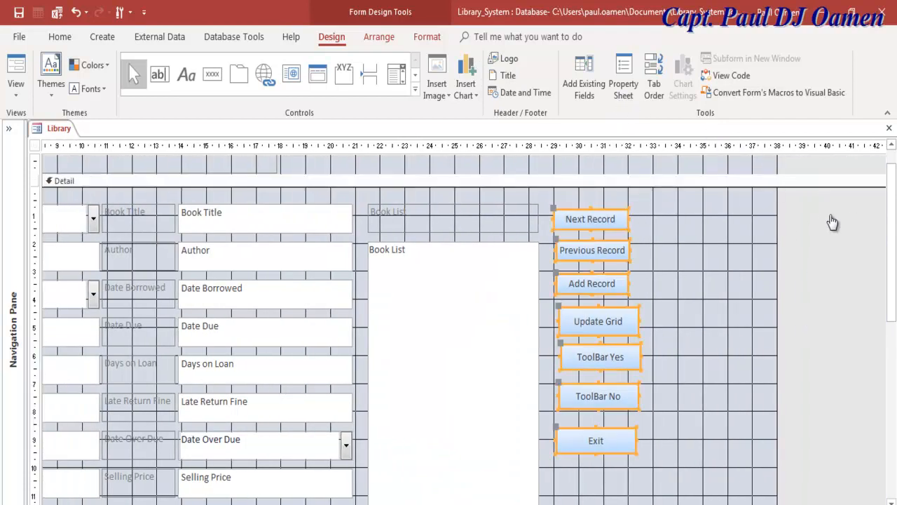
click(623, 77)
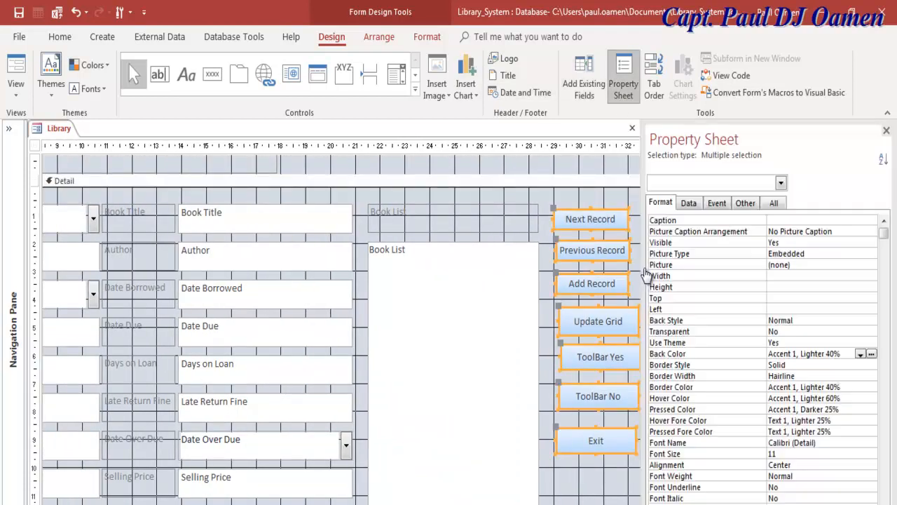
click(748, 351)
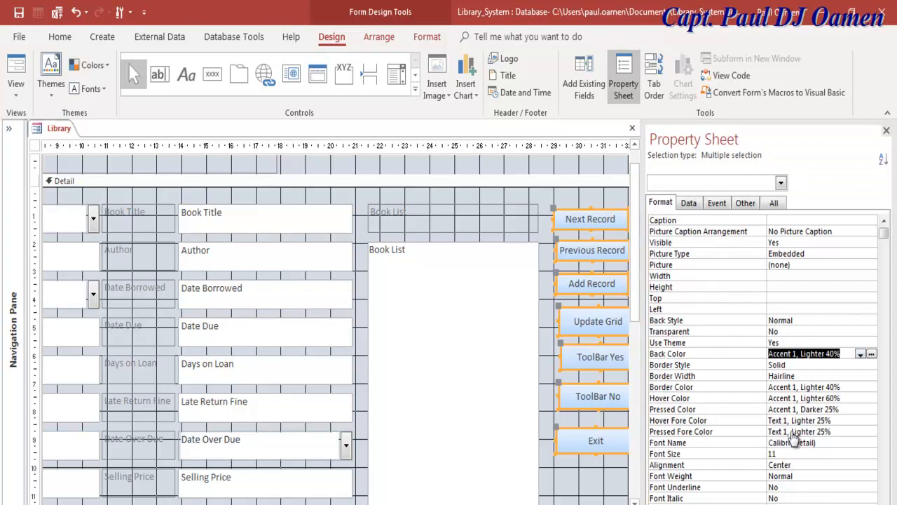
key(ctrl+v)
key(Return)
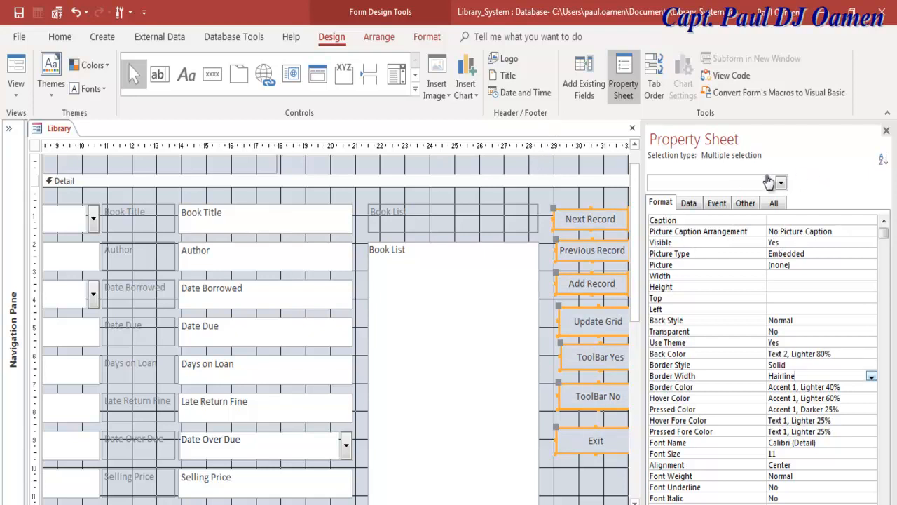
Give the buttons a 4 pt black border (Text 1, Lighter 5%).
key(alt+Down)
key(Down)
key(Down)
key(Down)
key(Down)
key(Return)
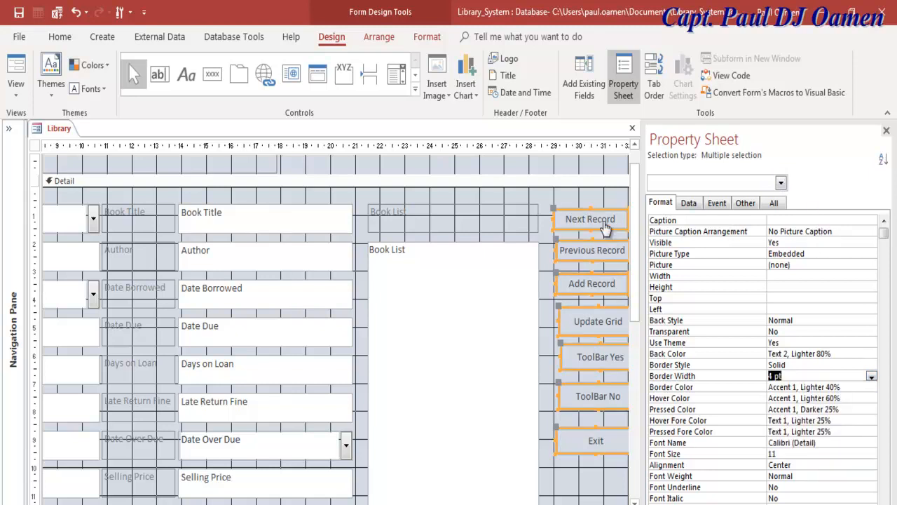
click(871, 387)
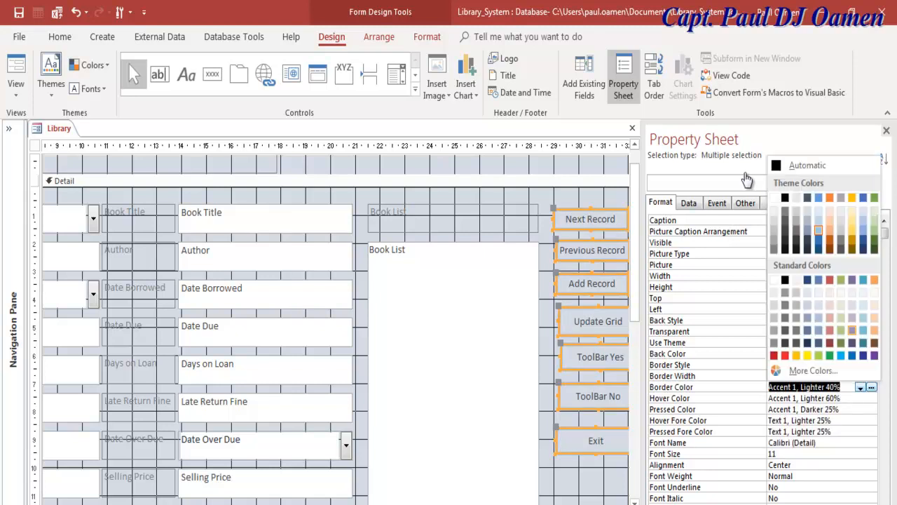
click(785, 249)
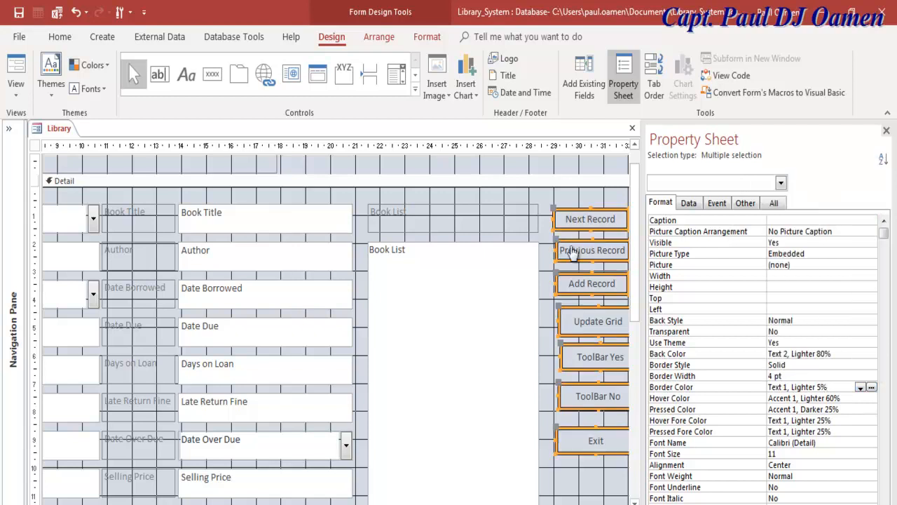
click(570, 199)
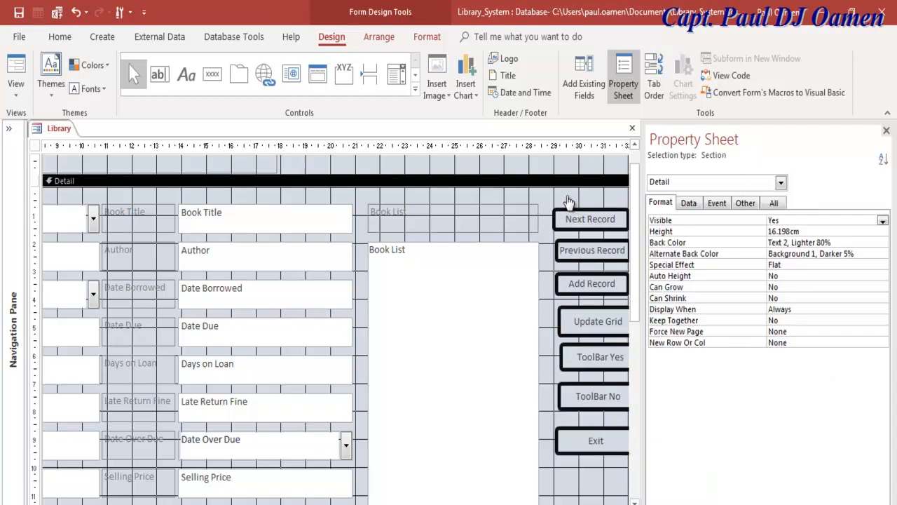
Set all command button captions to 18-point Bold.
drag(597, 196, 603, 454)
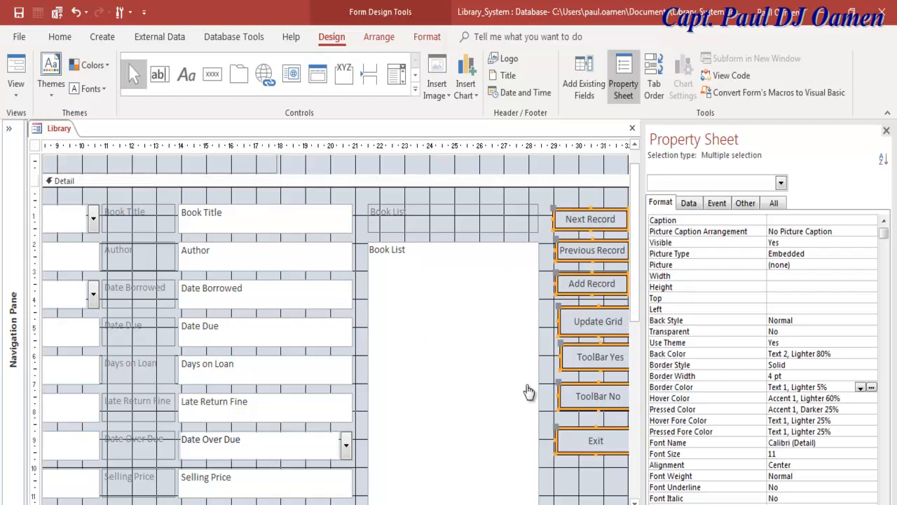
click(799, 454)
click(872, 454)
key(Up)
key(Up)
key(Up)
key(Return)
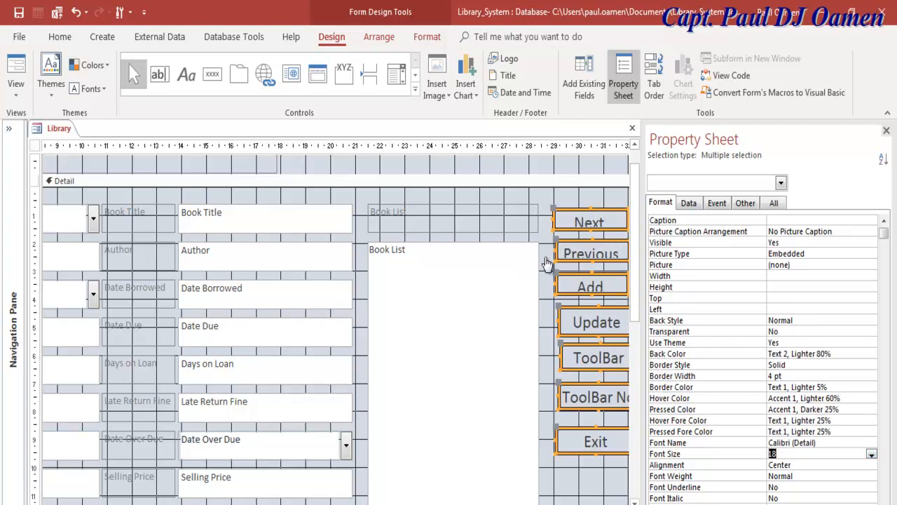
key(Down)
key(Down)
key(alt+Down)
key(Down)
key(Down)
key(Down)
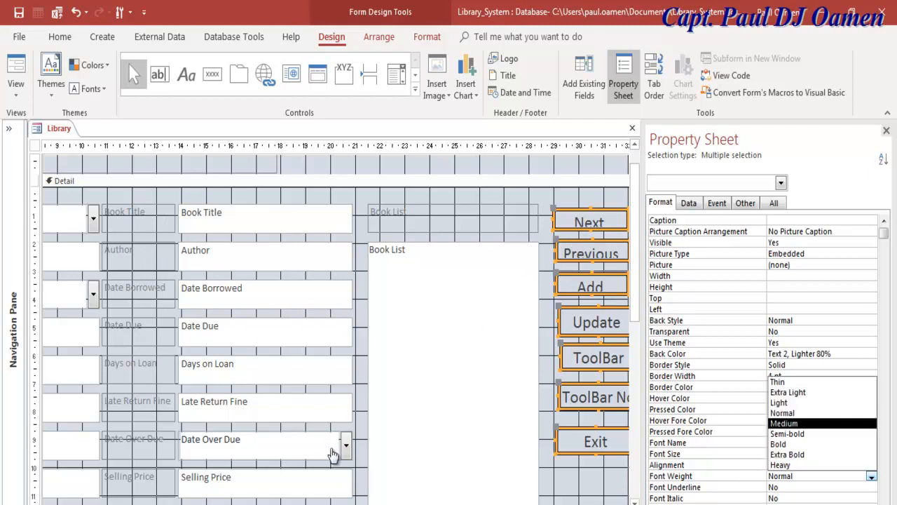
key(Return)
click(153, 279)
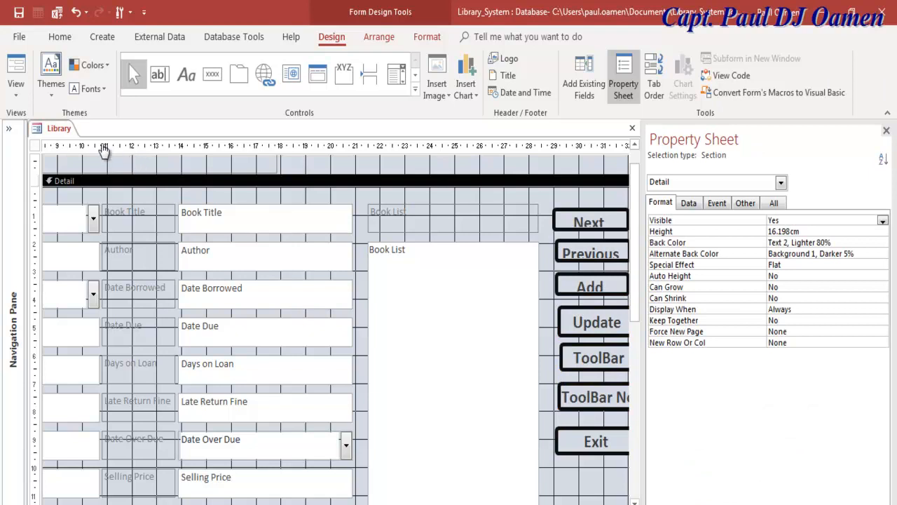
Enlarge the Next button so its full Next Record caption shows.
key(F4)
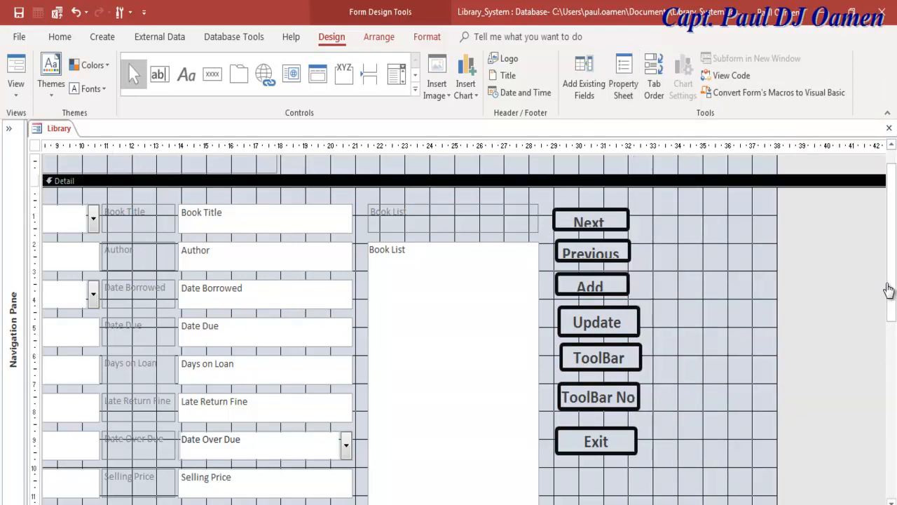
click(591, 221)
mouse_move(628, 230)
mouse_down()
mouse_move(664, 242)
mouse_move(655, 269)
mouse_move(664, 270)
mouse_up()
Select the Previous button and bring the Book List back into view.
click(593, 253)
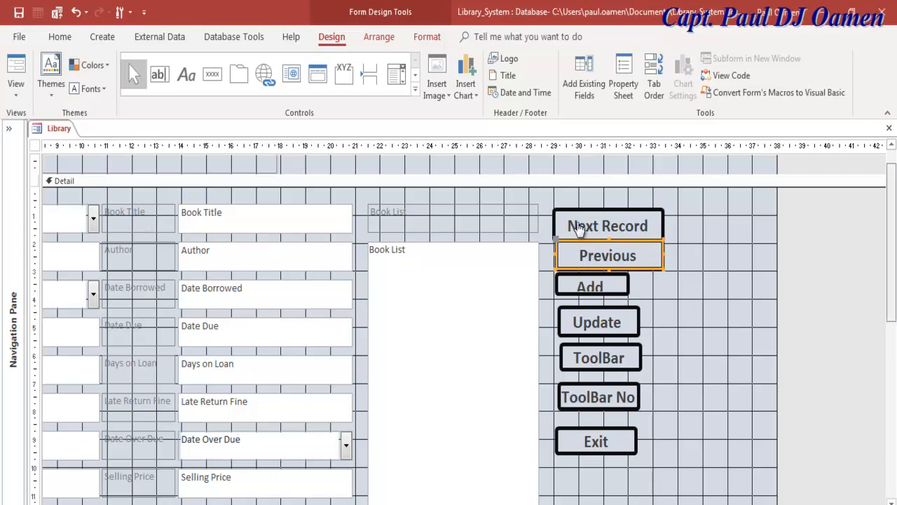
scroll(537, 216, down, 3)
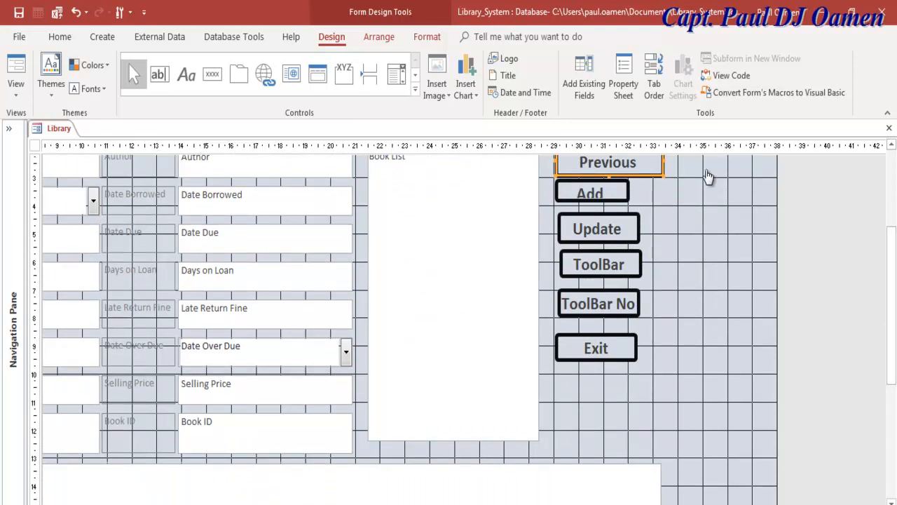
scroll(707, 175, left, 5)
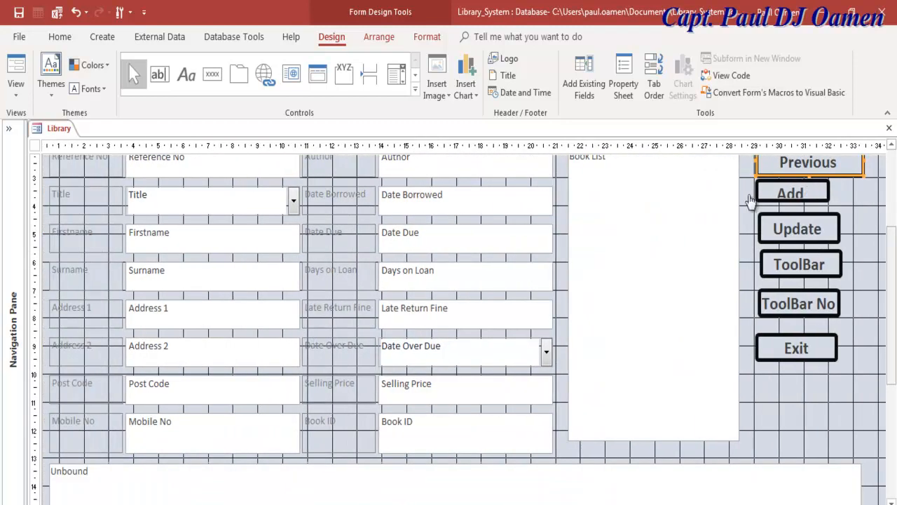
scroll(726, 233, up, 3)
Show the Property Sheet for the Book List list box and its label together.
click(726, 246)
shift+click(697, 229)
key(F4)
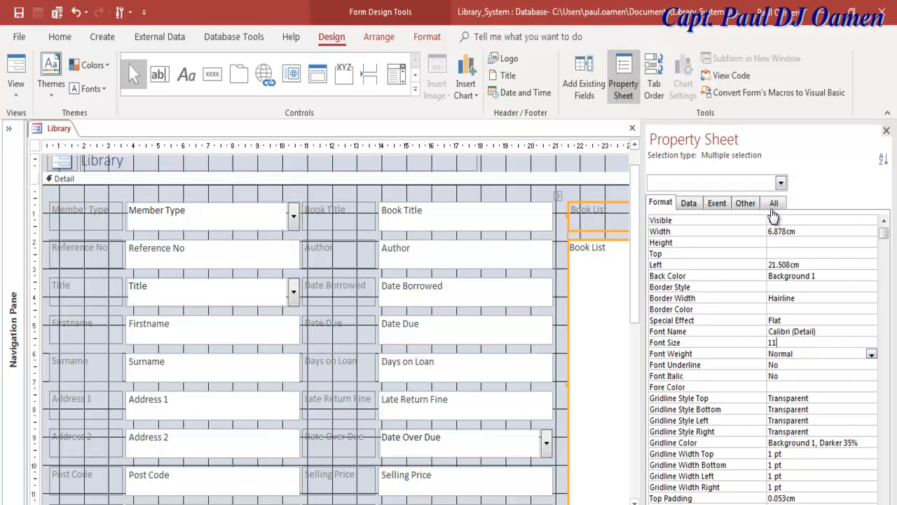
Give the Book List list box and label 18-point Bold text and a Raised special effect.
click(871, 343)
key(Return)
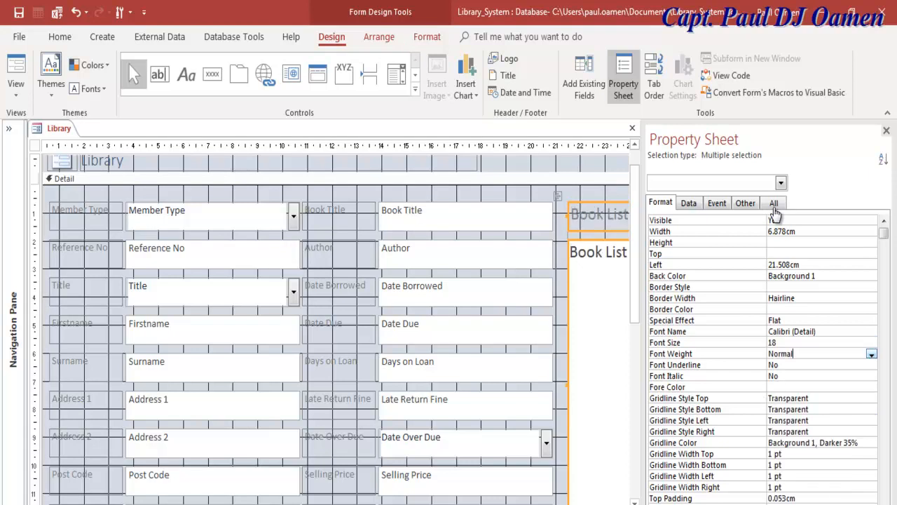
key(F4)
key(Down)
key(Down)
key(Down)
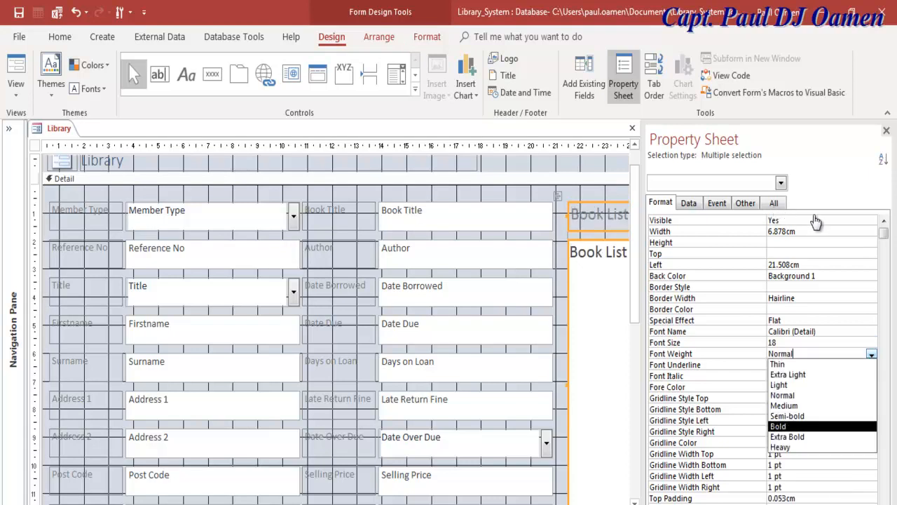
key(Return)
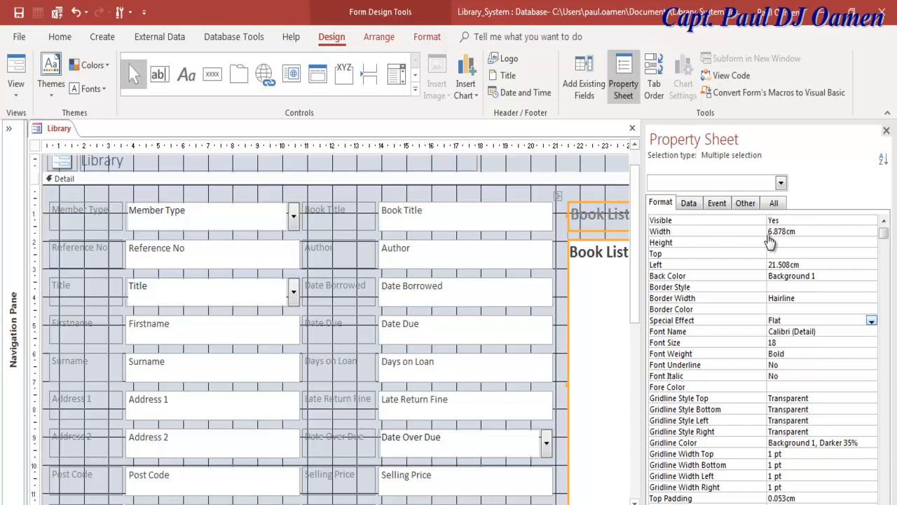
click(871, 320)
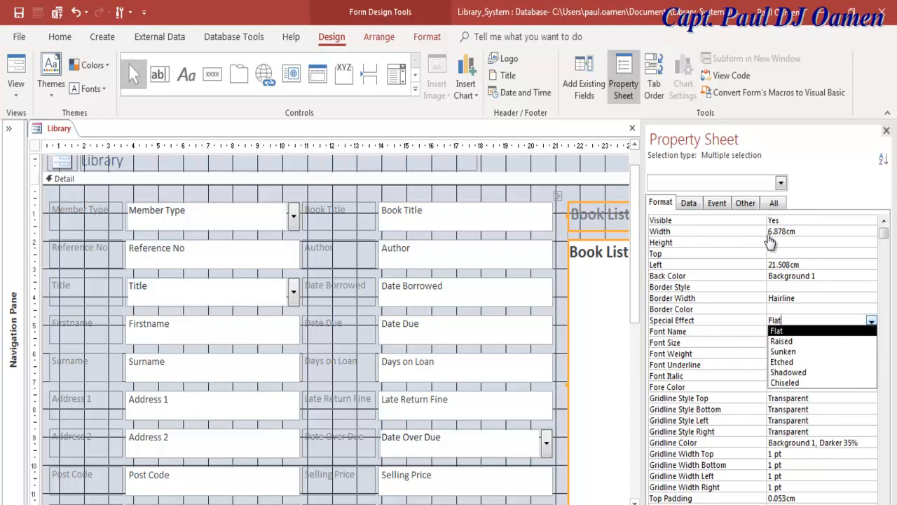
click(782, 342)
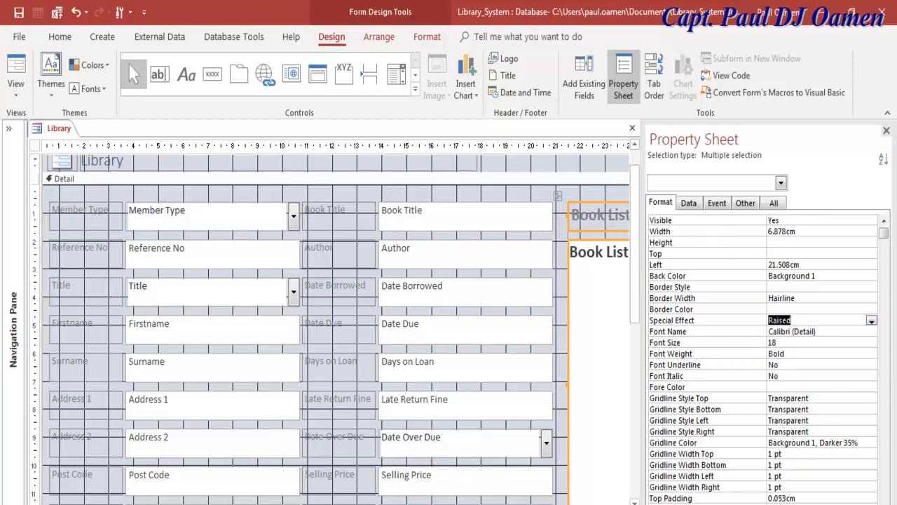
click(561, 308)
click(599, 215)
click(599, 294)
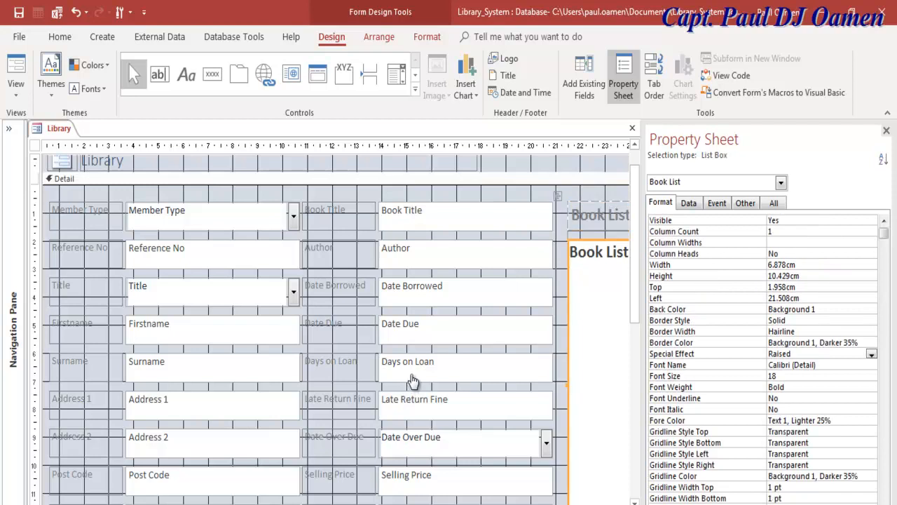
Give the Book List label a solid white Back Color from the palette.
click(599, 215)
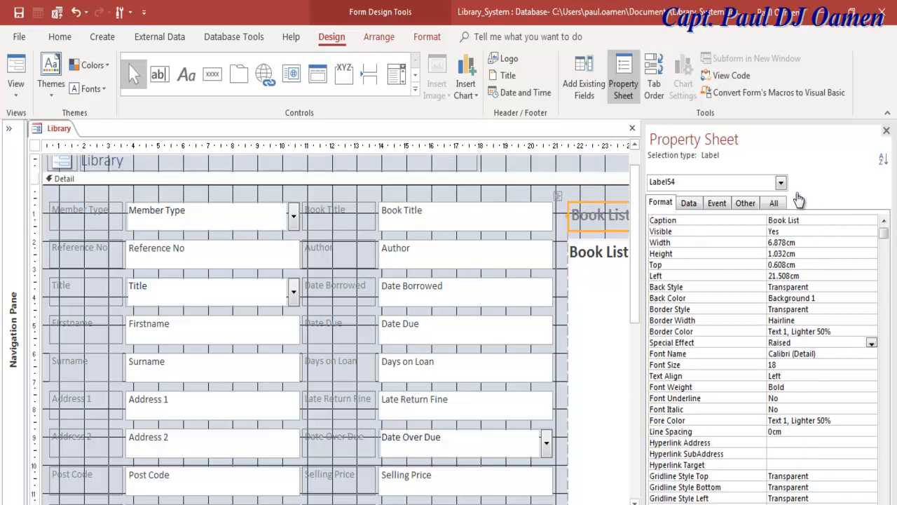
click(599, 294)
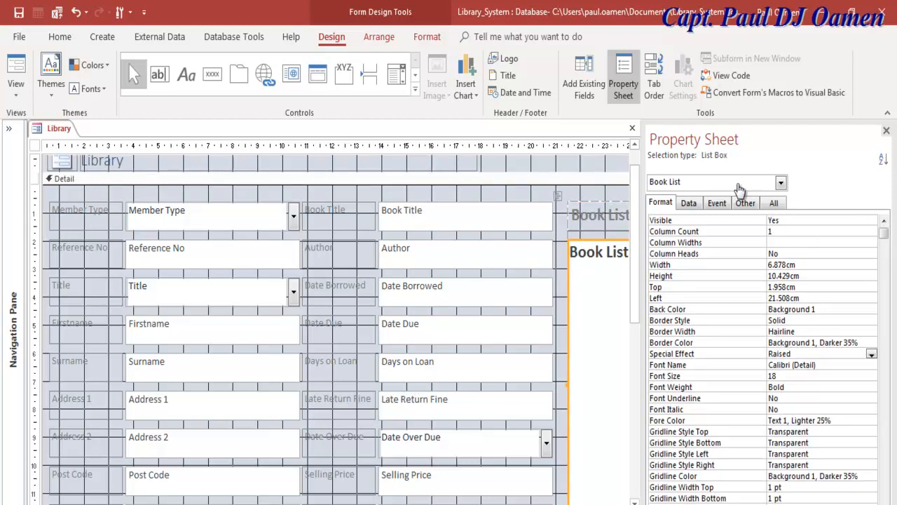
click(827, 309)
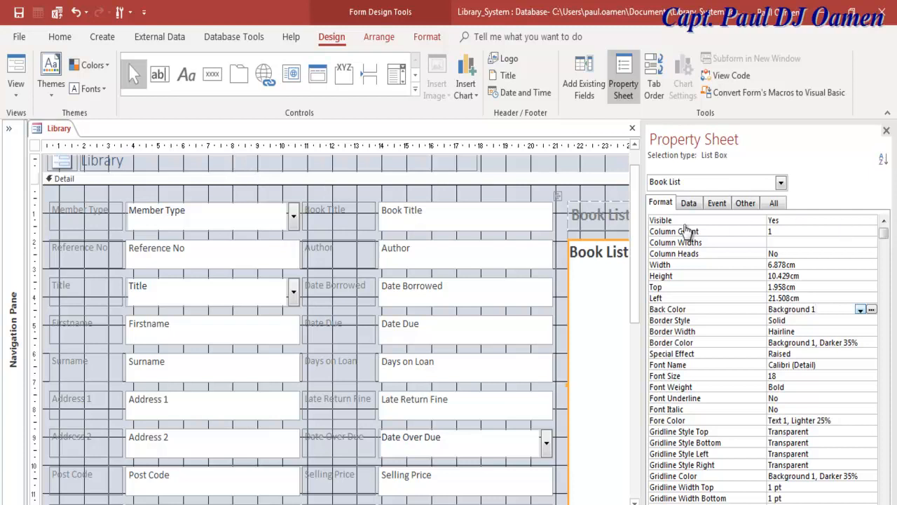
click(671, 202)
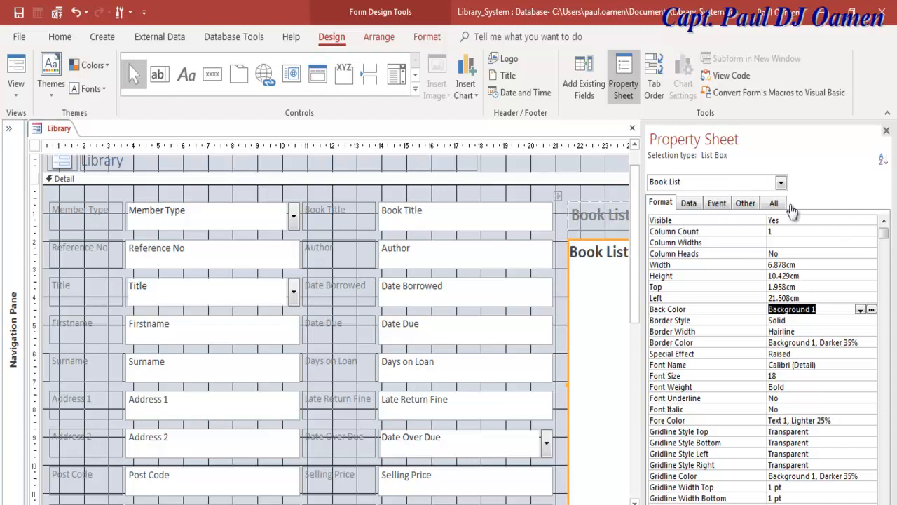
click(599, 215)
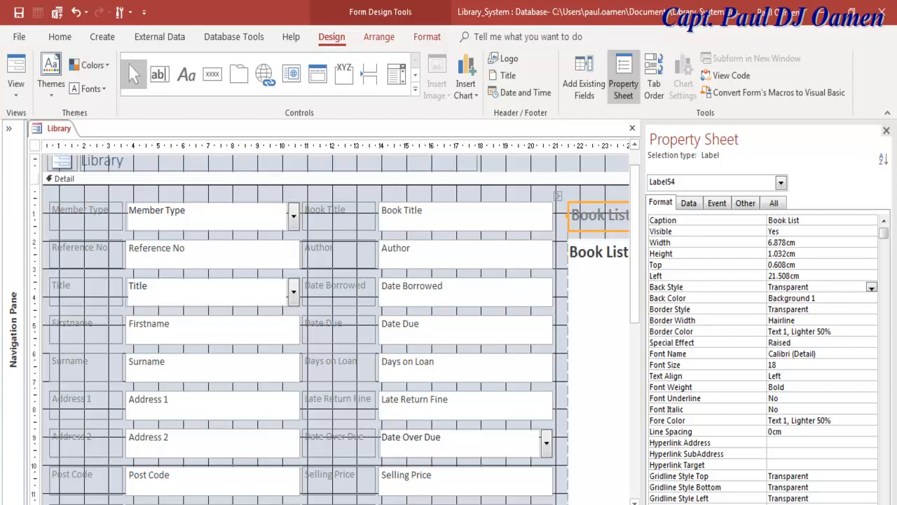
click(859, 298)
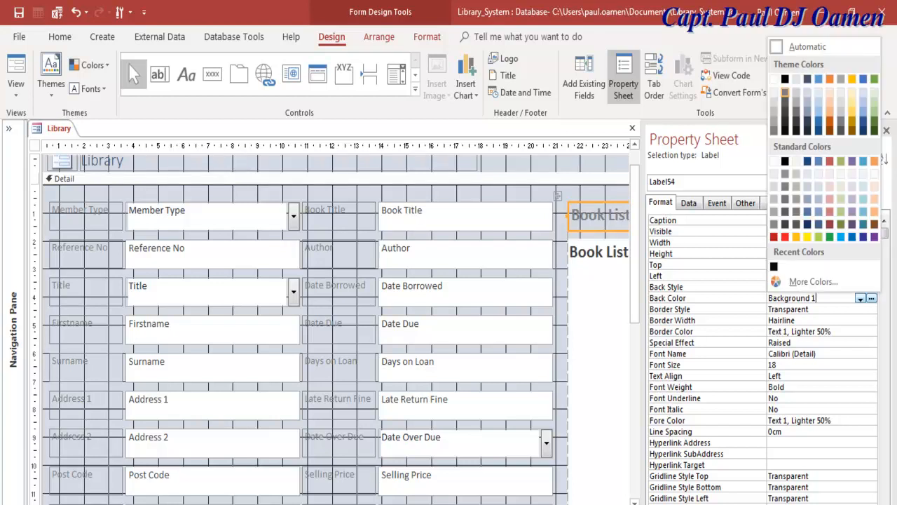
click(774, 80)
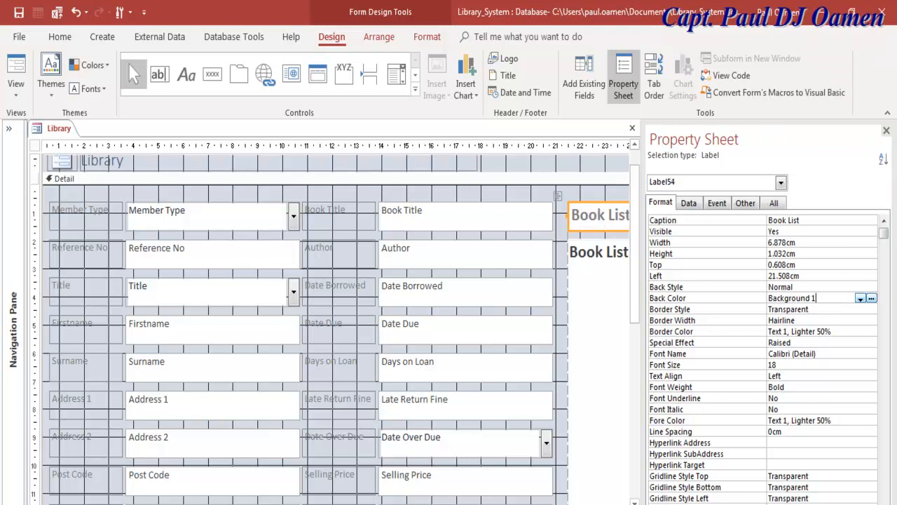
Switch the Library form to Form view to show the book list.
click(137, 199)
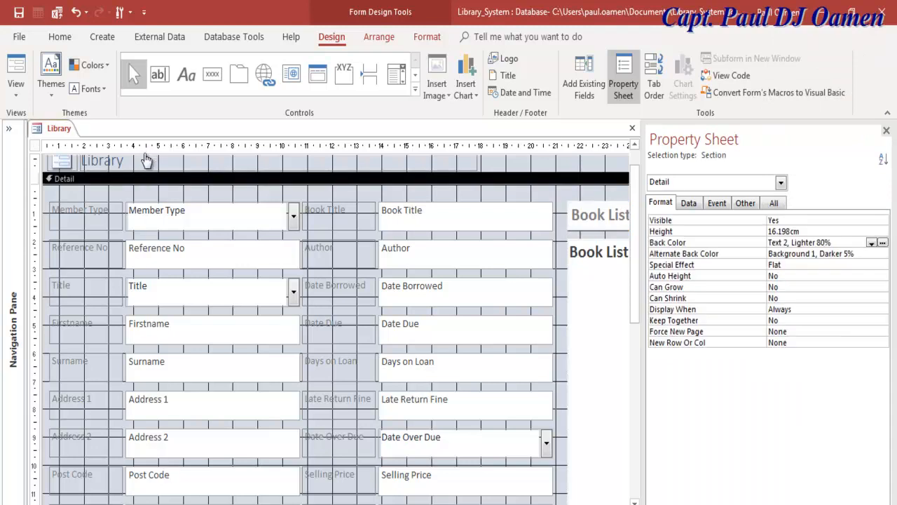
right_click(42, 130)
click(79, 197)
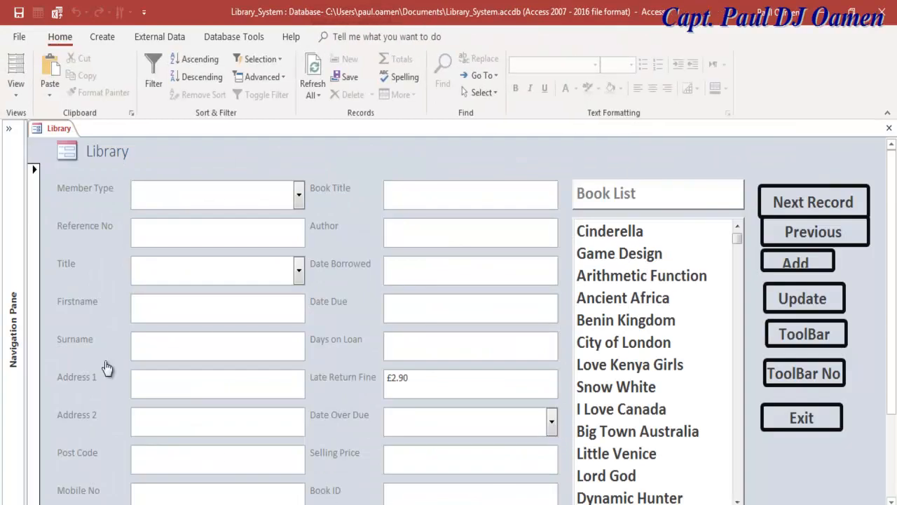
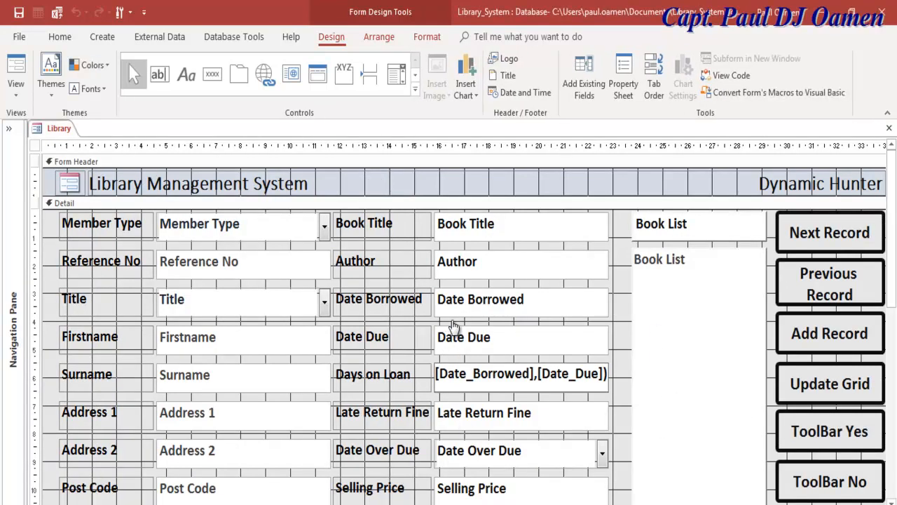
Finish editing the Days on Loan expression and select its calculated box.
drag(576, 373, 414, 274)
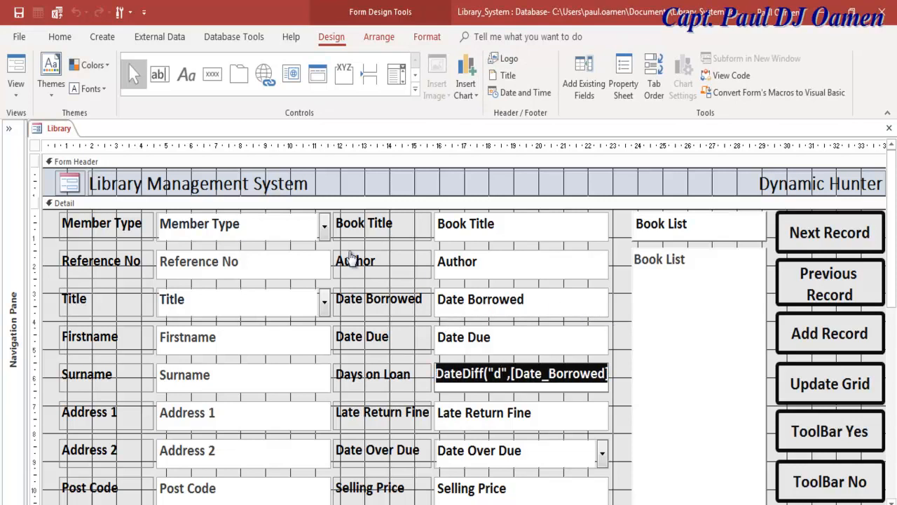
click(378, 374)
key(Tab)
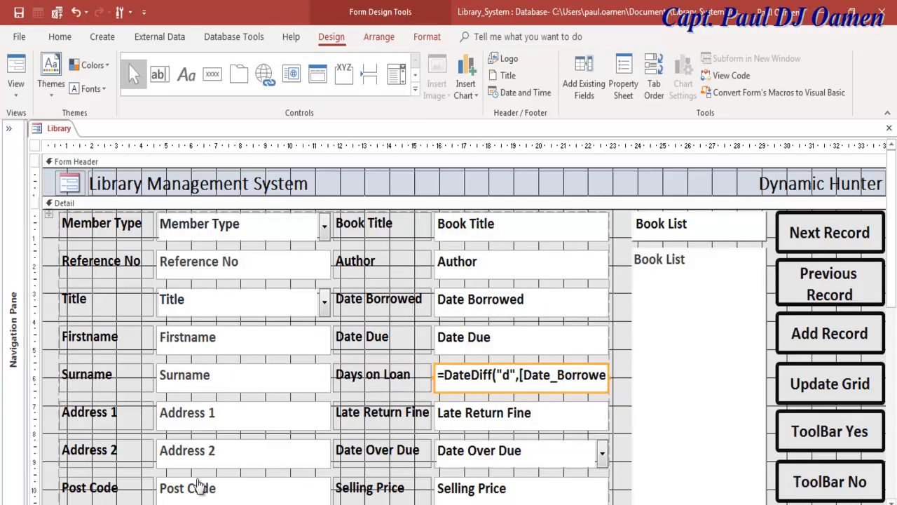
Show the box's Control Source =DateDiff("d",[Date_Borrowed],[Date_Due]) in the Property Sheet, then switch to the browser.
click(623, 77)
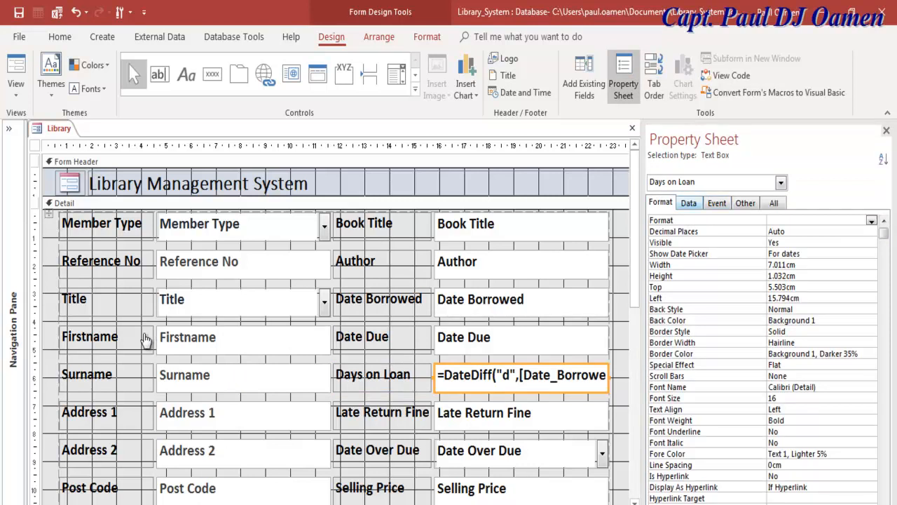
key(ctrl+Tab)
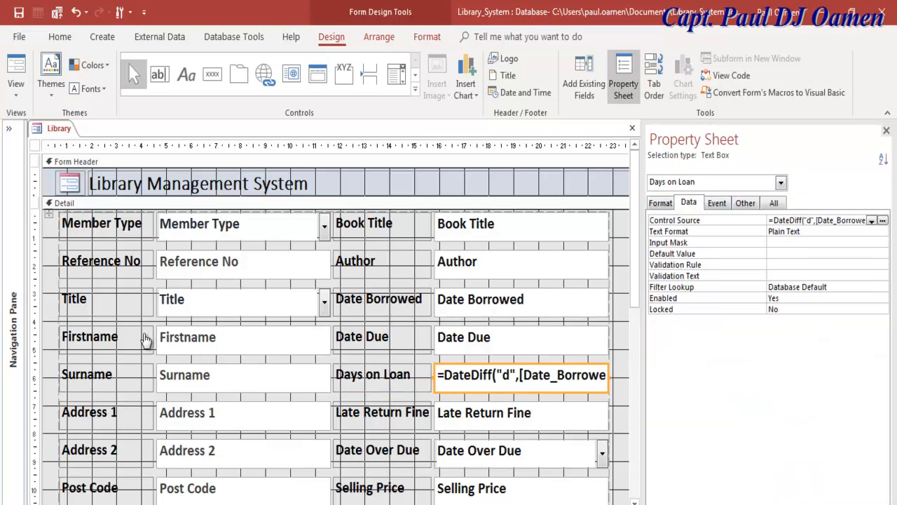
drag(636, 315, 548, 303)
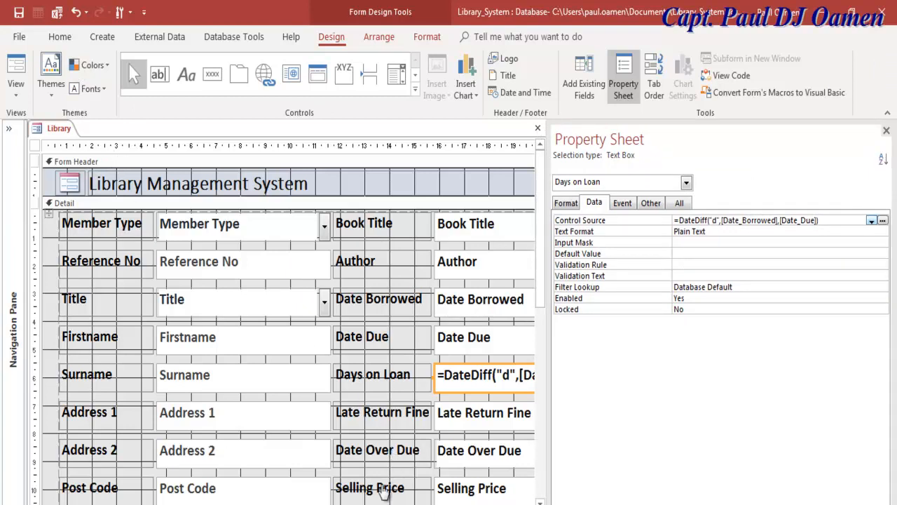
drag(836, 410, 722, 421)
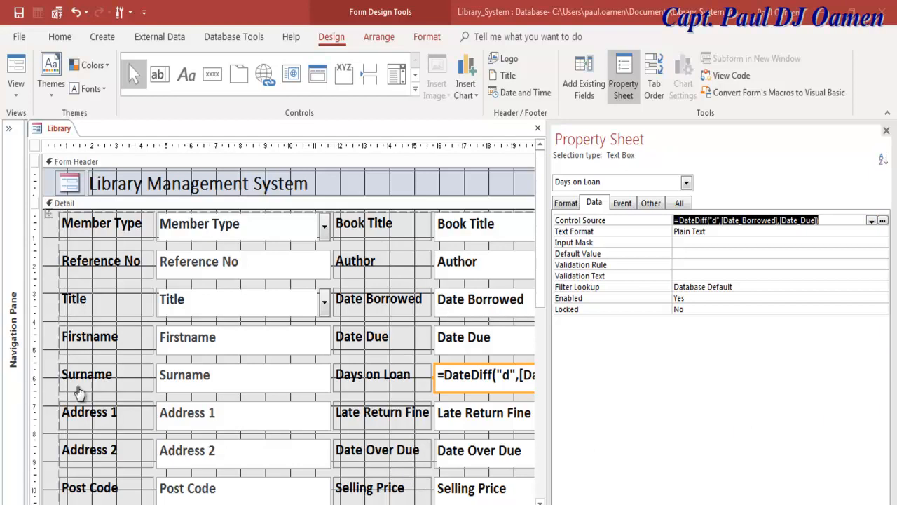
key(alt+Tab)
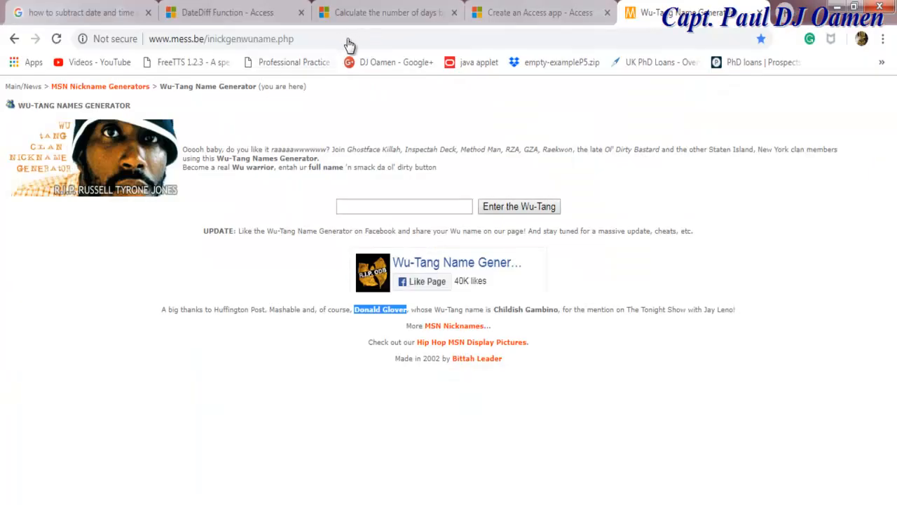
Read through the DateDiff Function help article's examples in Chrome.
click(232, 12)
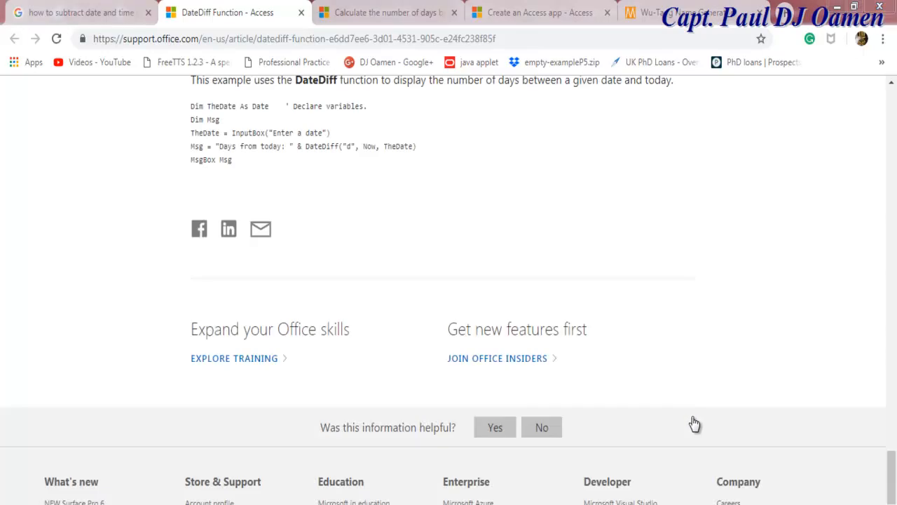
scroll(694, 423, up, 3)
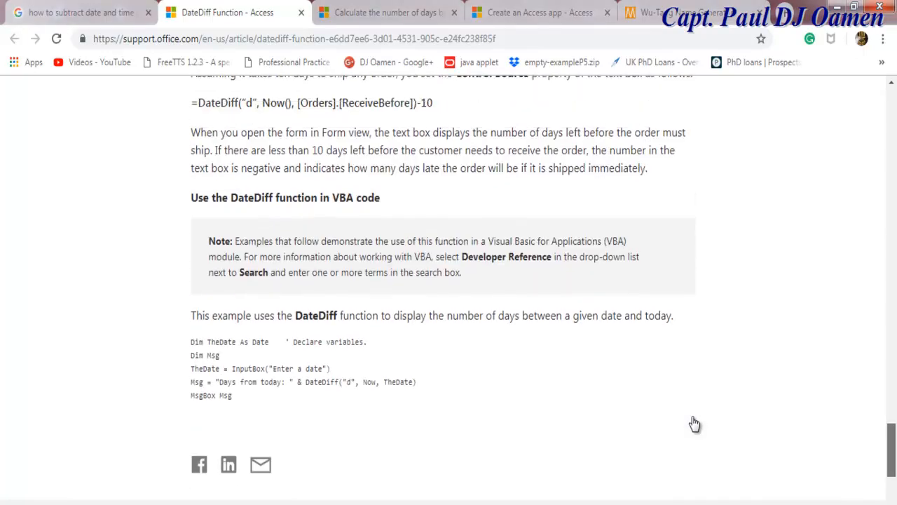
scroll(694, 424, up, 3)
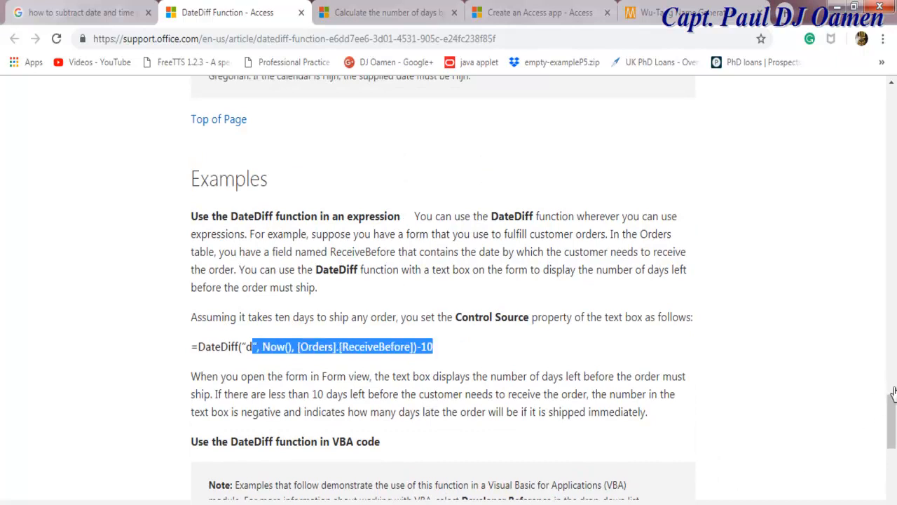
scroll(440, 170, up, 6)
scroll(511, 372, up, 4)
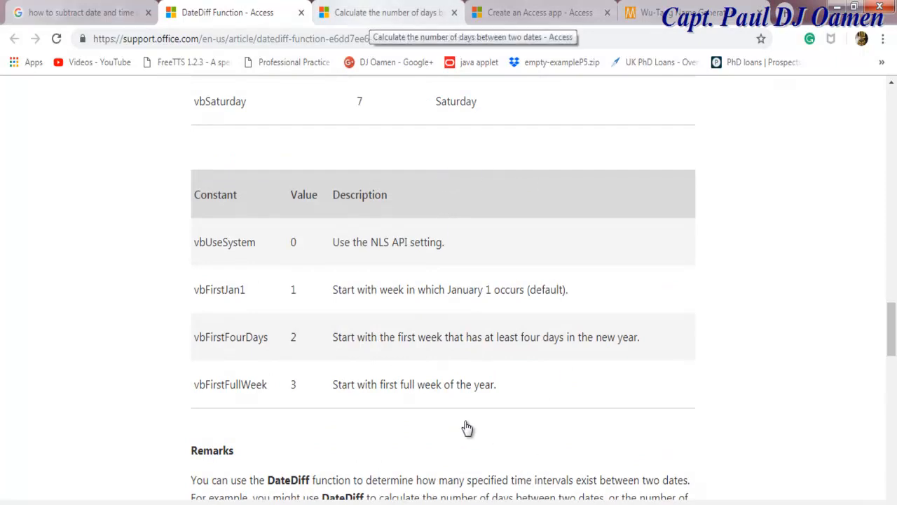
Check the days-between-dates article and name generator page, then return to Access.
key(ctrl+Tab)
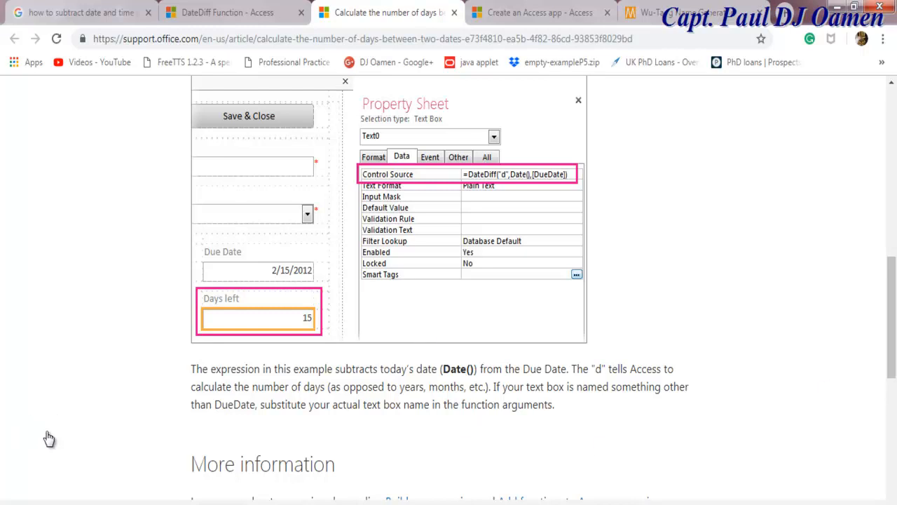
key(ctrl+Tab)
key(ctrl+Tab)
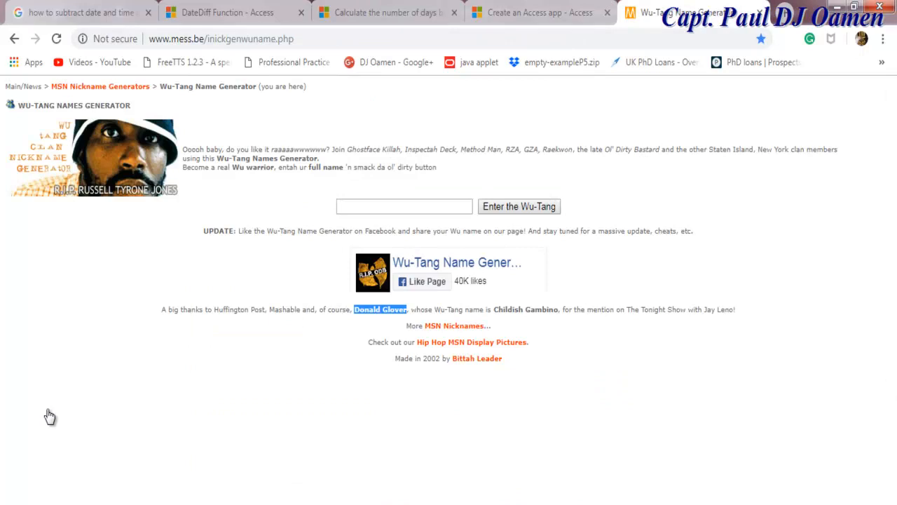
key(alt+Tab)
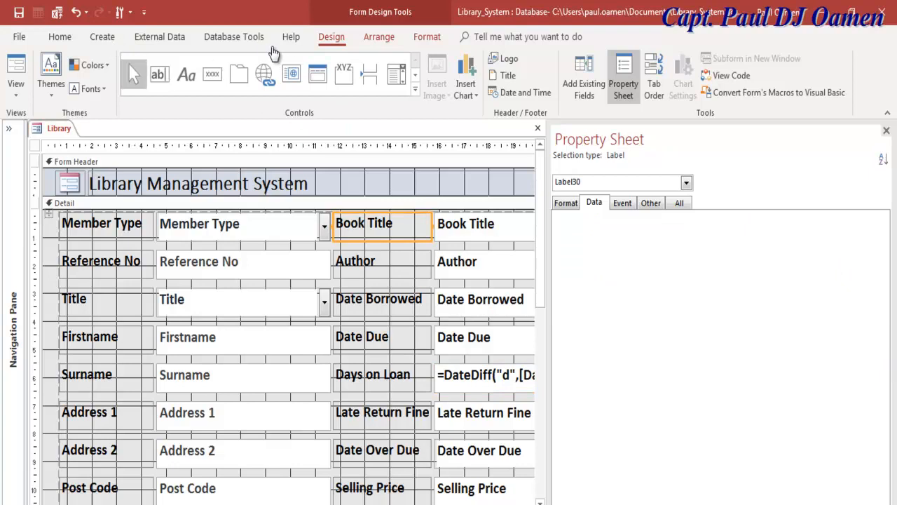
Show the Library form in Form view, pick Dynamic Hunter in the Book List, then switch to Chrome.
right_click(37, 129)
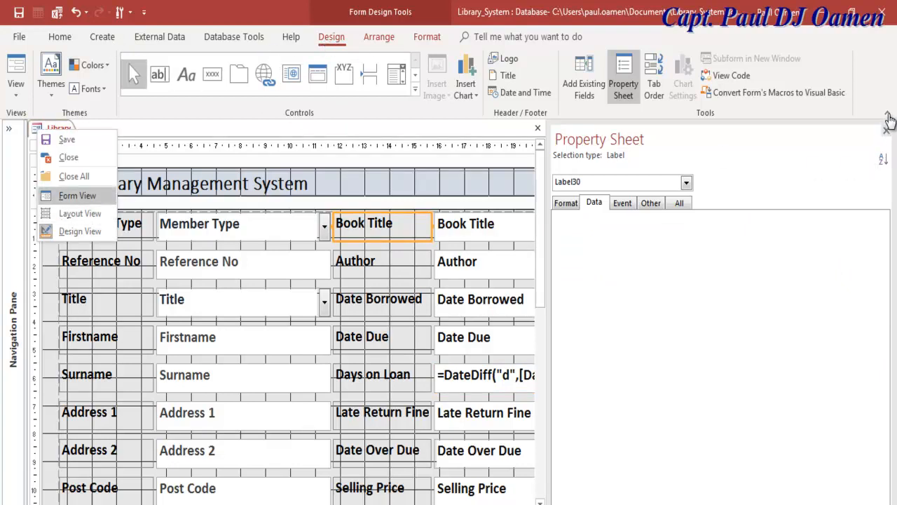
click(78, 196)
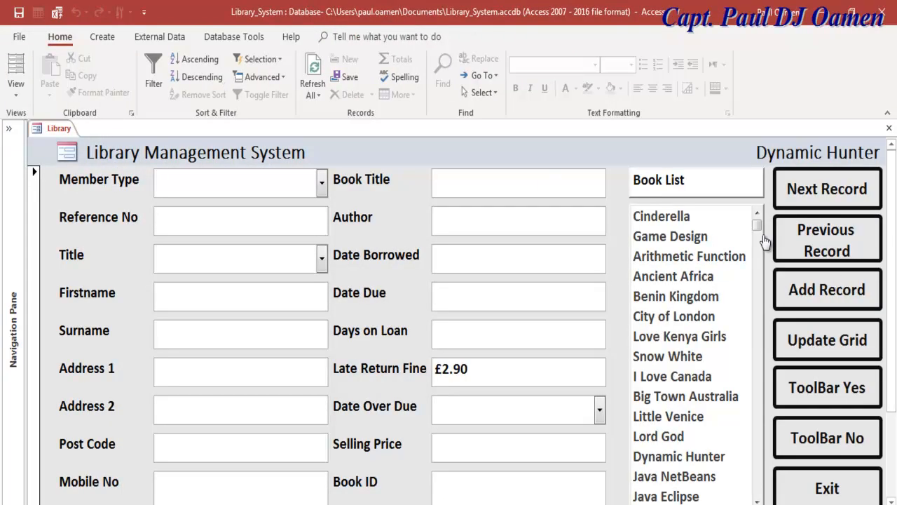
click(854, 304)
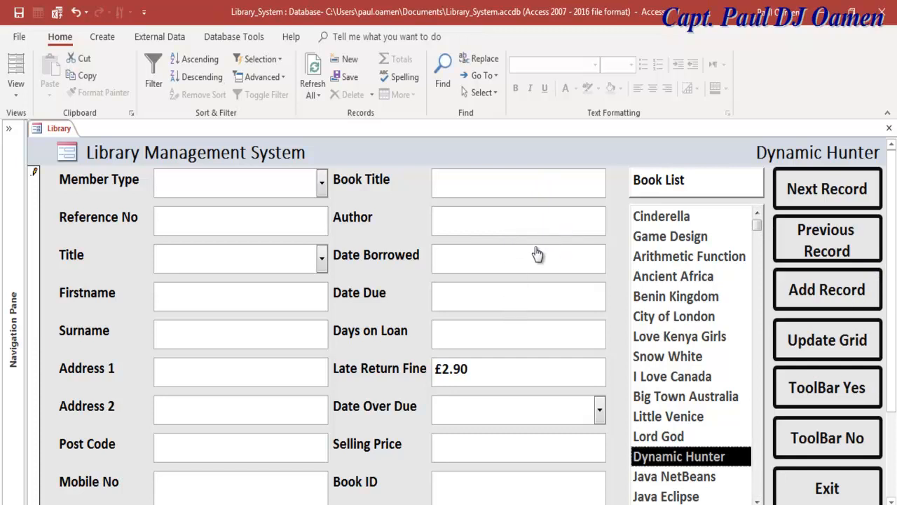
key(alt+Tab)
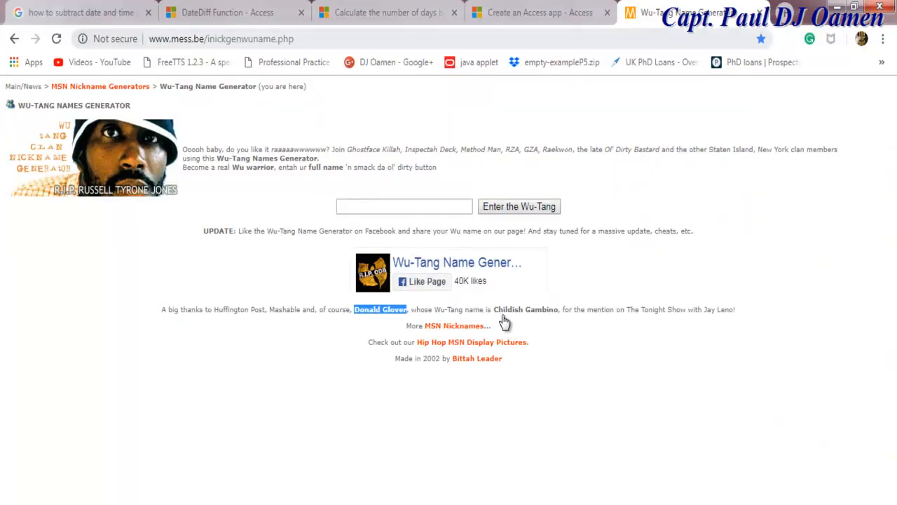
Enter a full name in the Wu-Tang Name Generator to get the alias Dynamic Hunter.
key(ctrl+l)
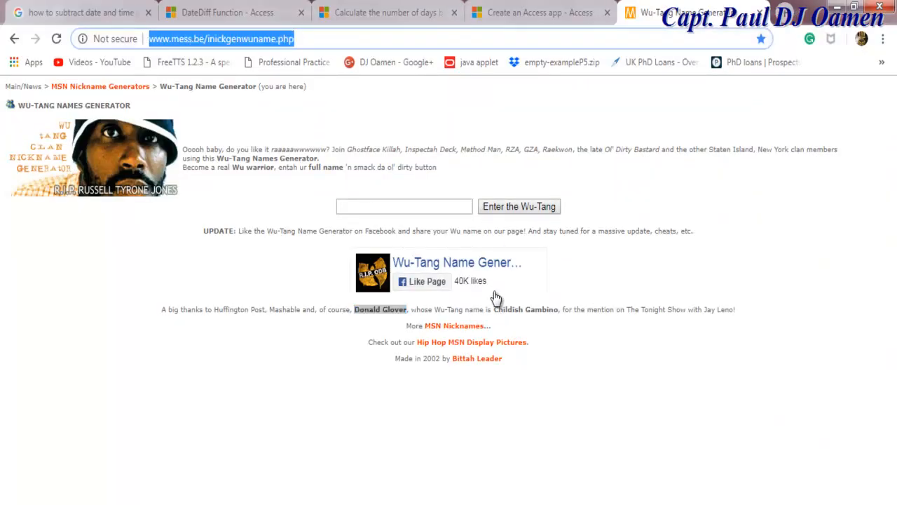
click(189, 39)
click(405, 206)
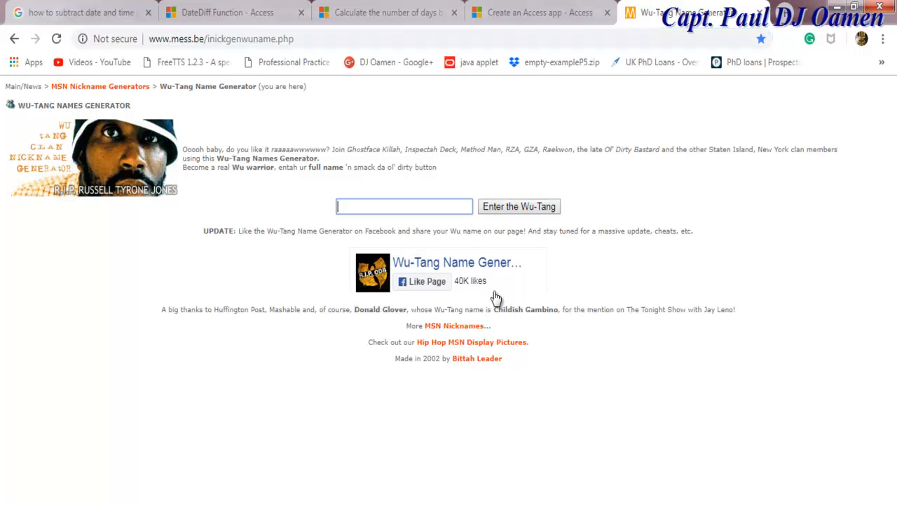
click(404, 206)
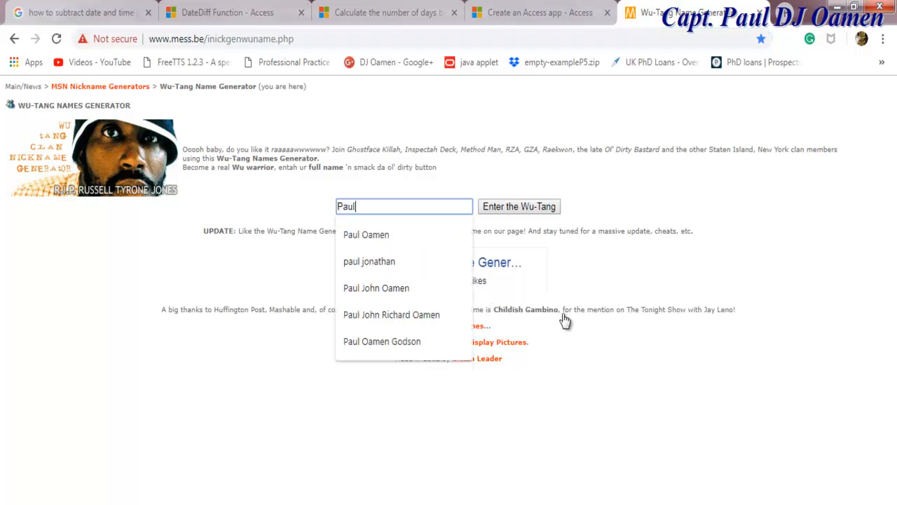
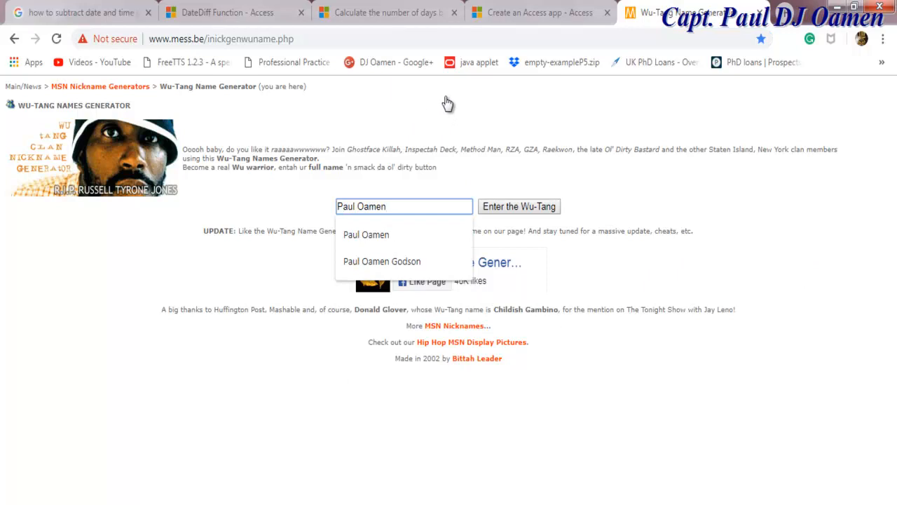
key(Return)
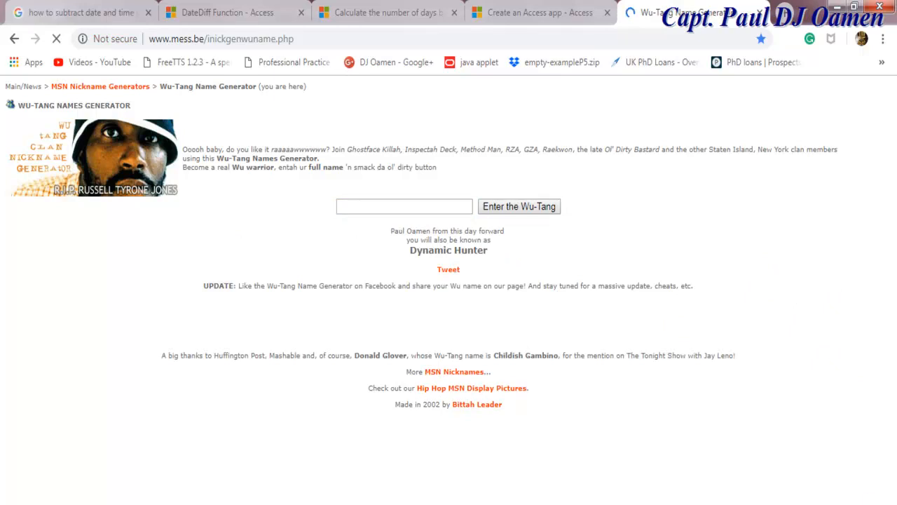
Copy the celebrity name from the page and submit it for its own alias.
drag(488, 250, 409, 250)
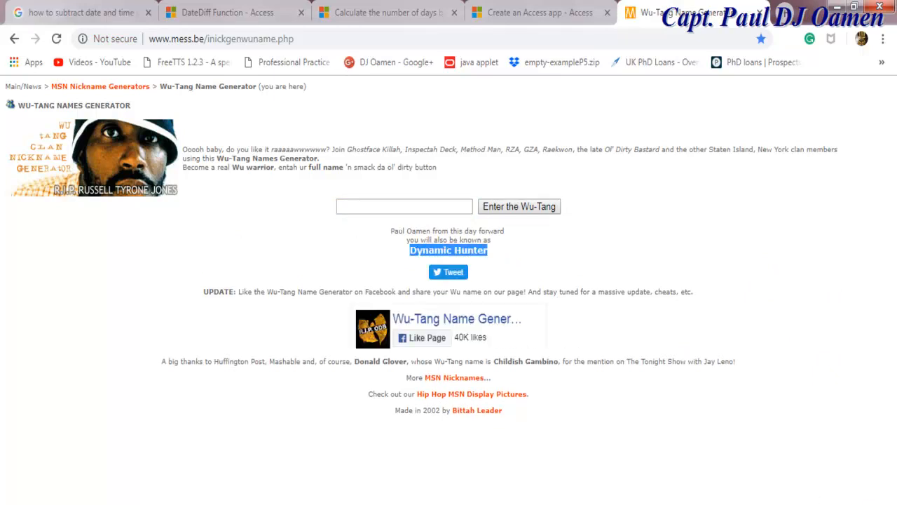
click(618, 355)
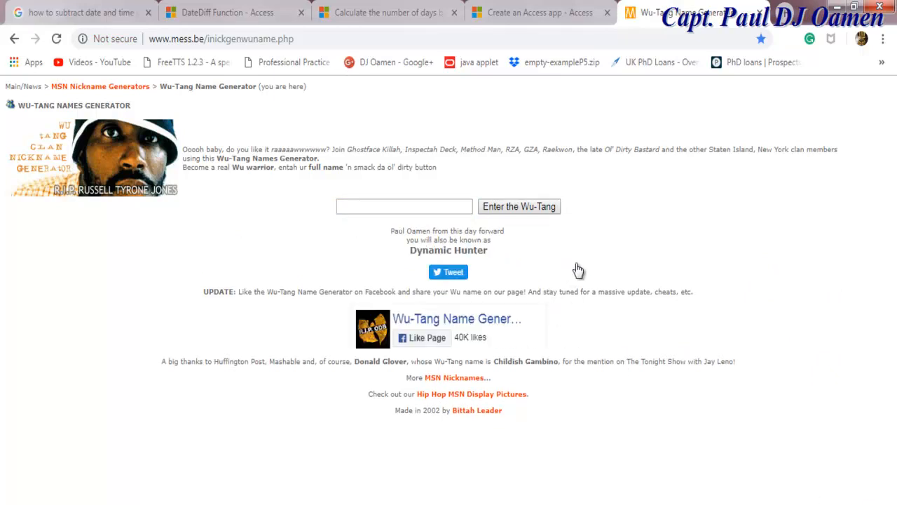
drag(406, 361, 360, 362)
drag(489, 272, 516, 328)
key(ctrl+c)
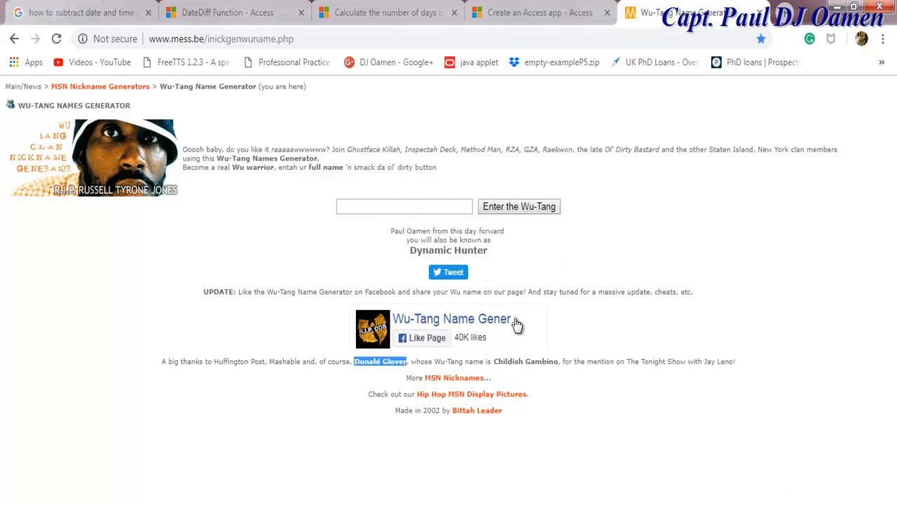
click(455, 206)
key(ctrl+v)
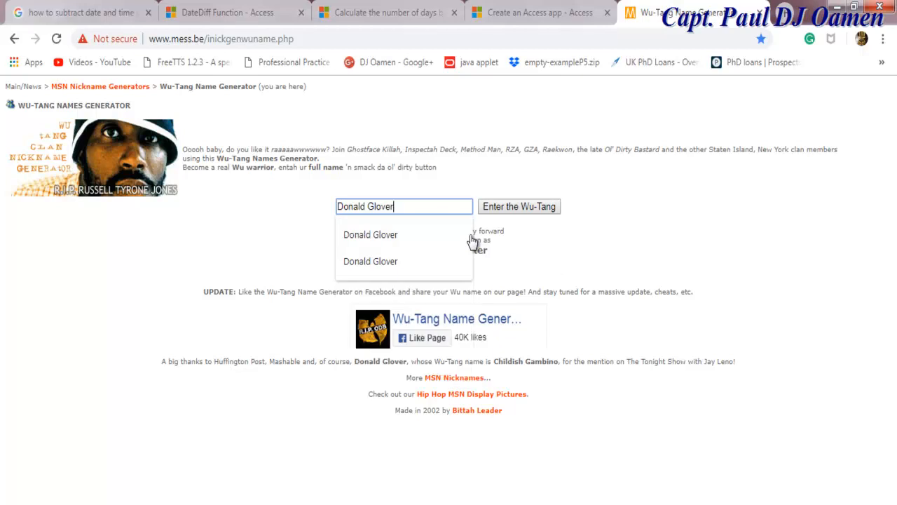
key(Return)
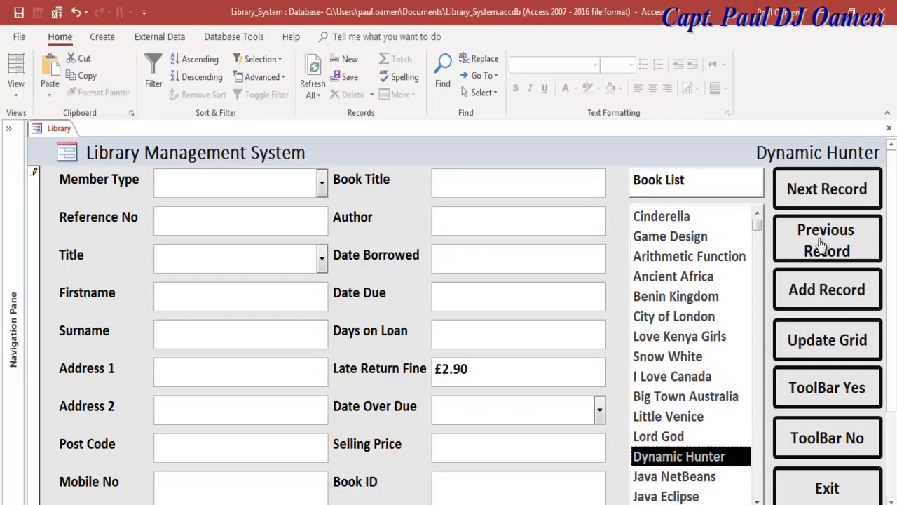
Choose Snow White in the Book List, leaving the form in Form view.
key(s)
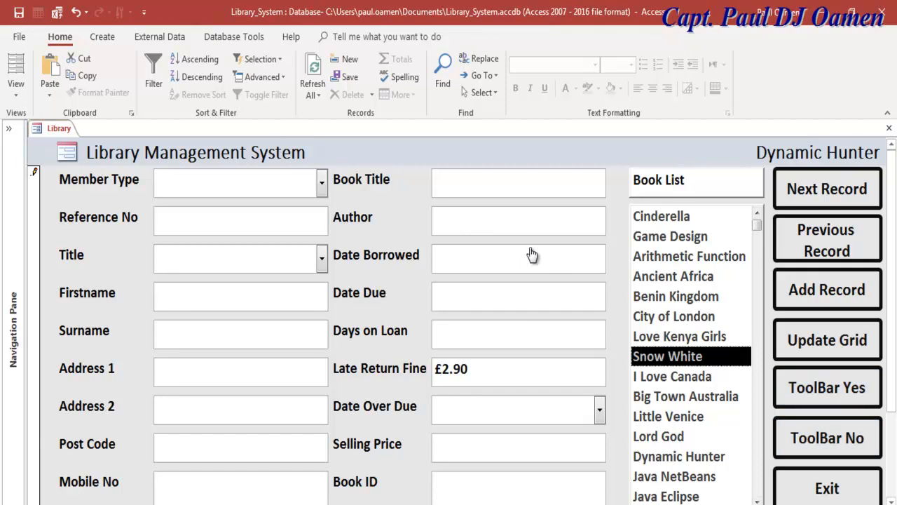
right_click(36, 127)
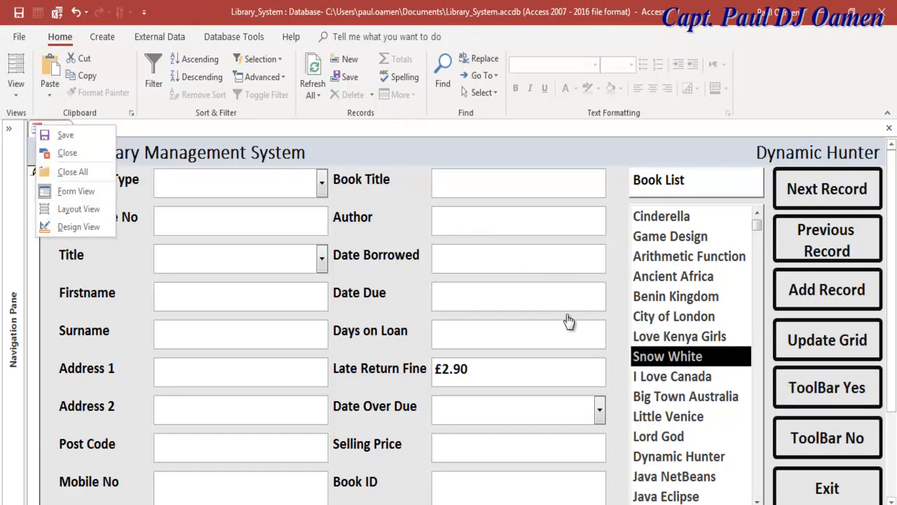
click(837, 304)
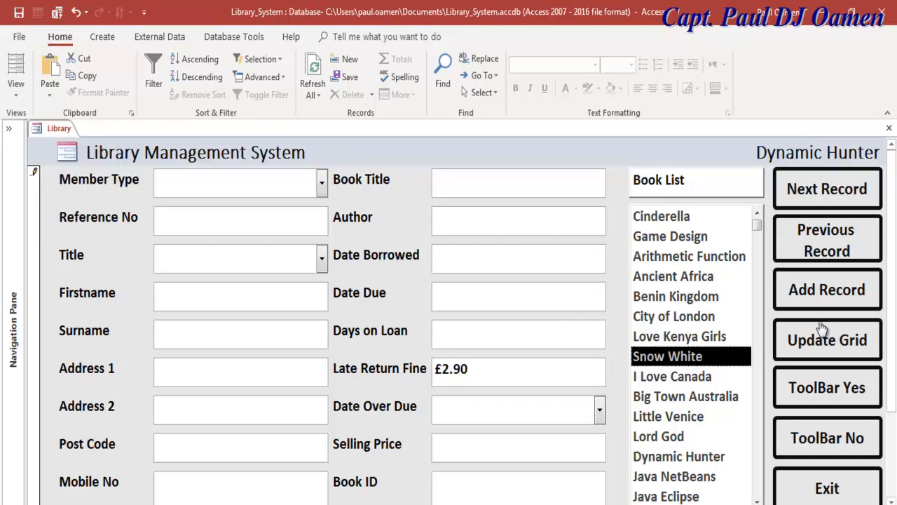